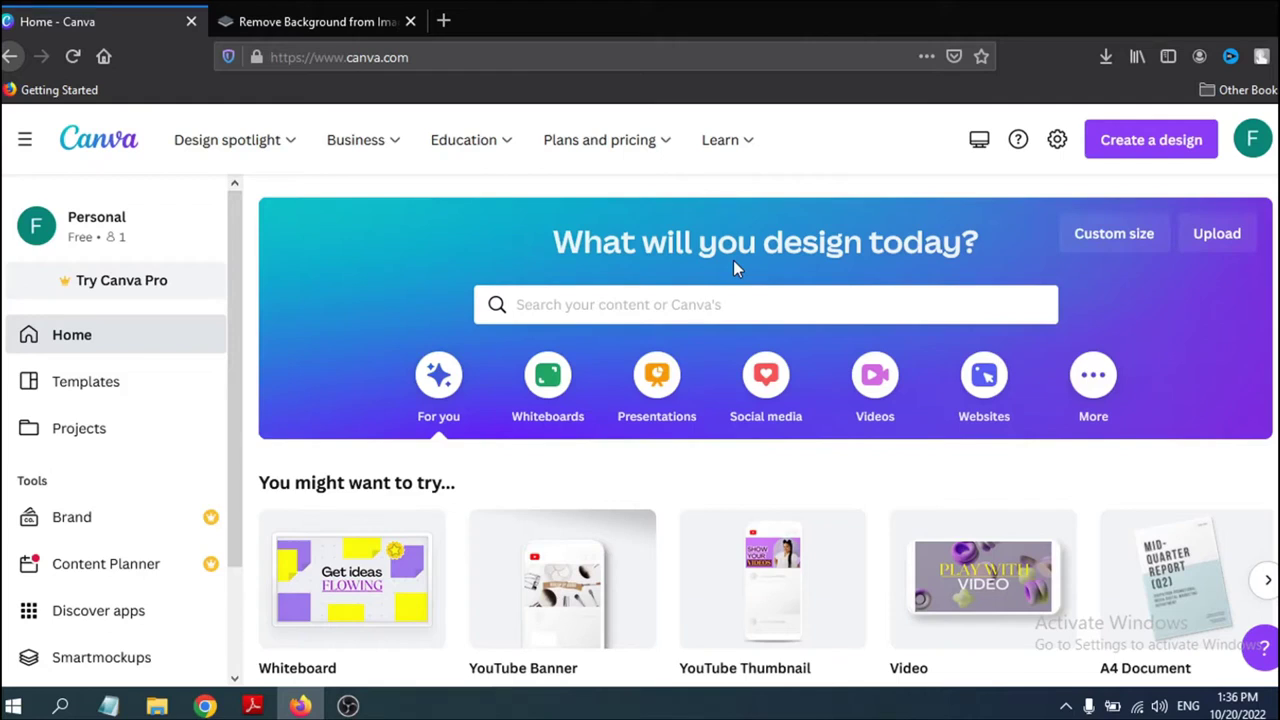
# Search the template library for YouTube Thumbnail designs
pyautogui.click(600, 302)
pyautogui.write('thum')
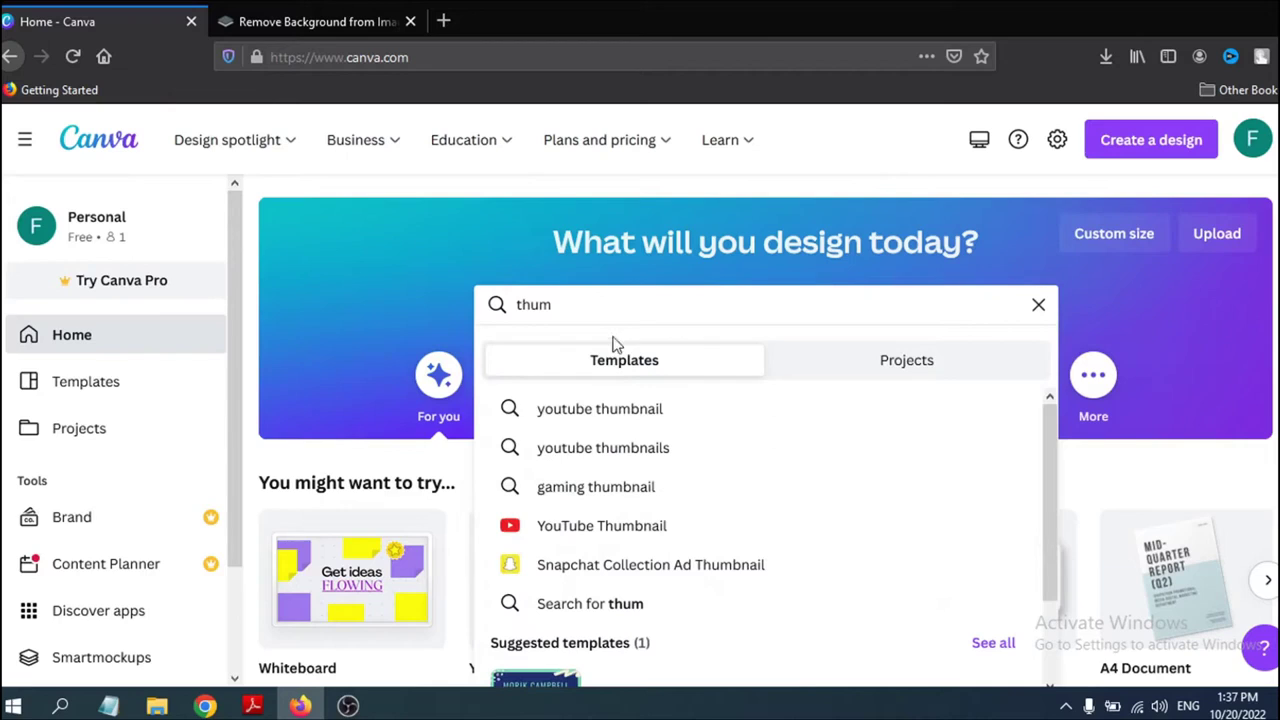
pyautogui.click(620, 532)
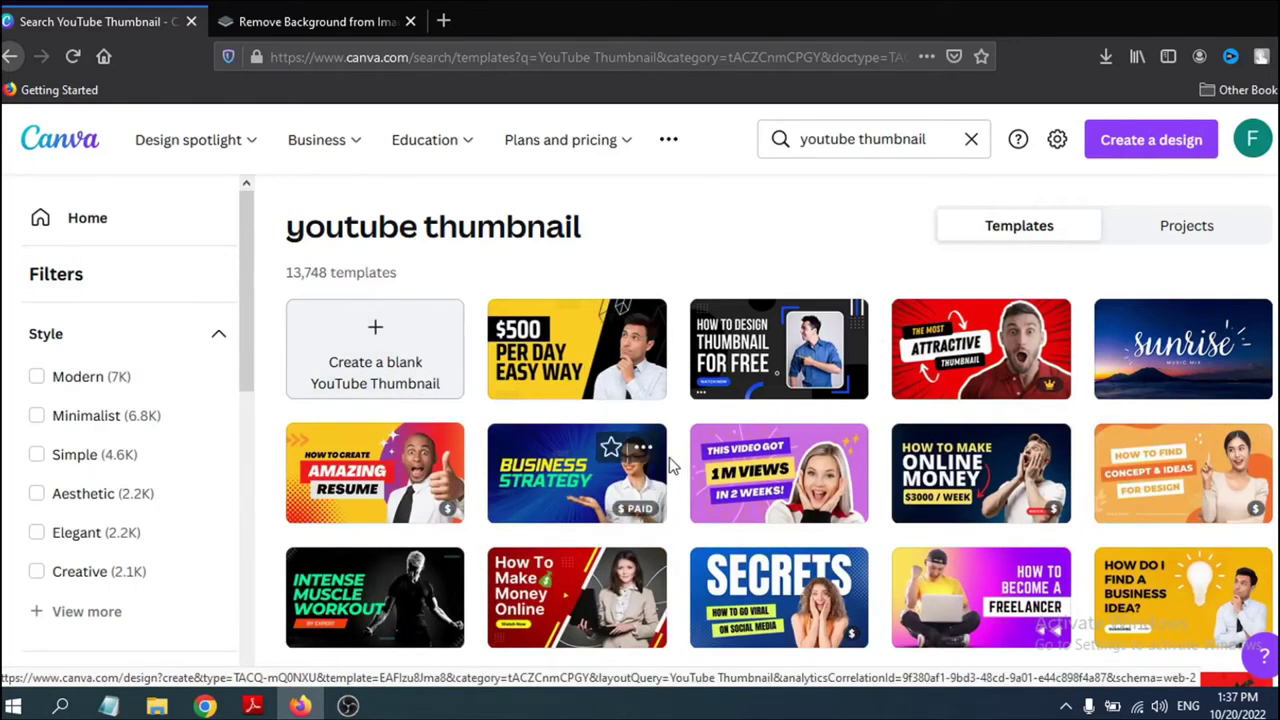
# Browse the YouTube thumbnail templates and open the black and blue "How to Design Thumbnail for Free" template for editing
pyautogui.scroll(-7, 671, 451)
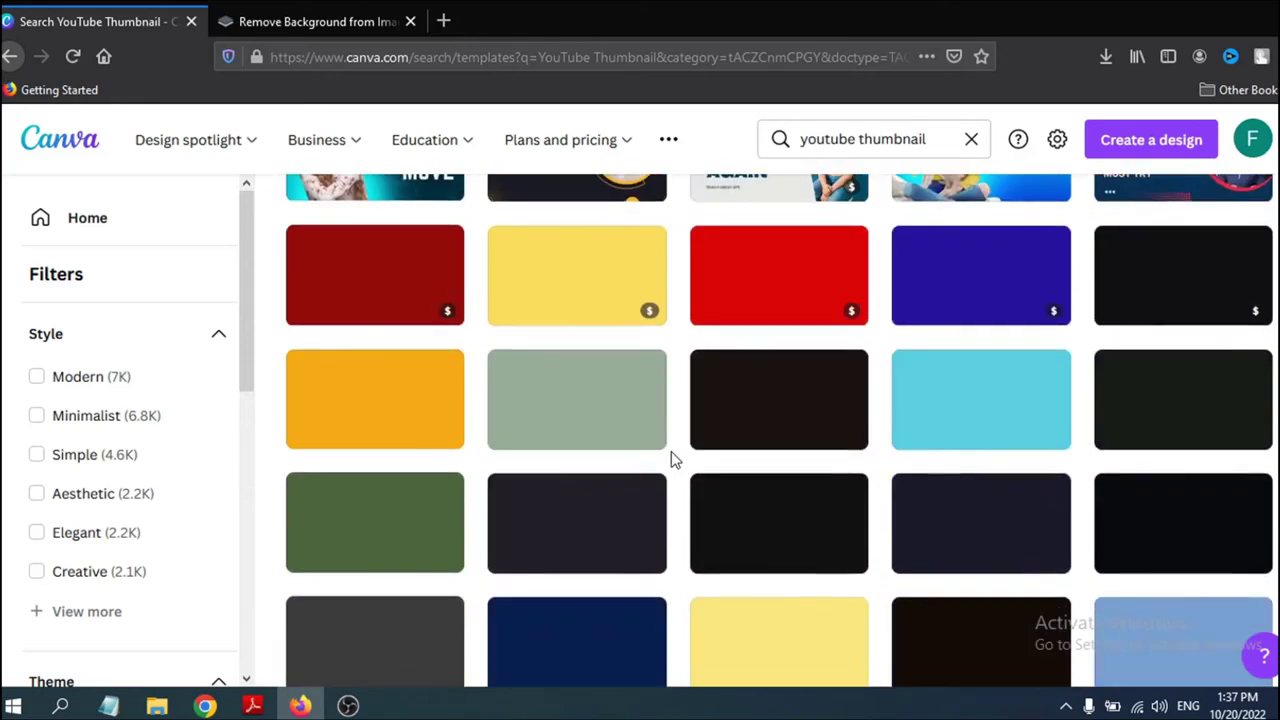
pyautogui.scroll(-5, 671, 451)
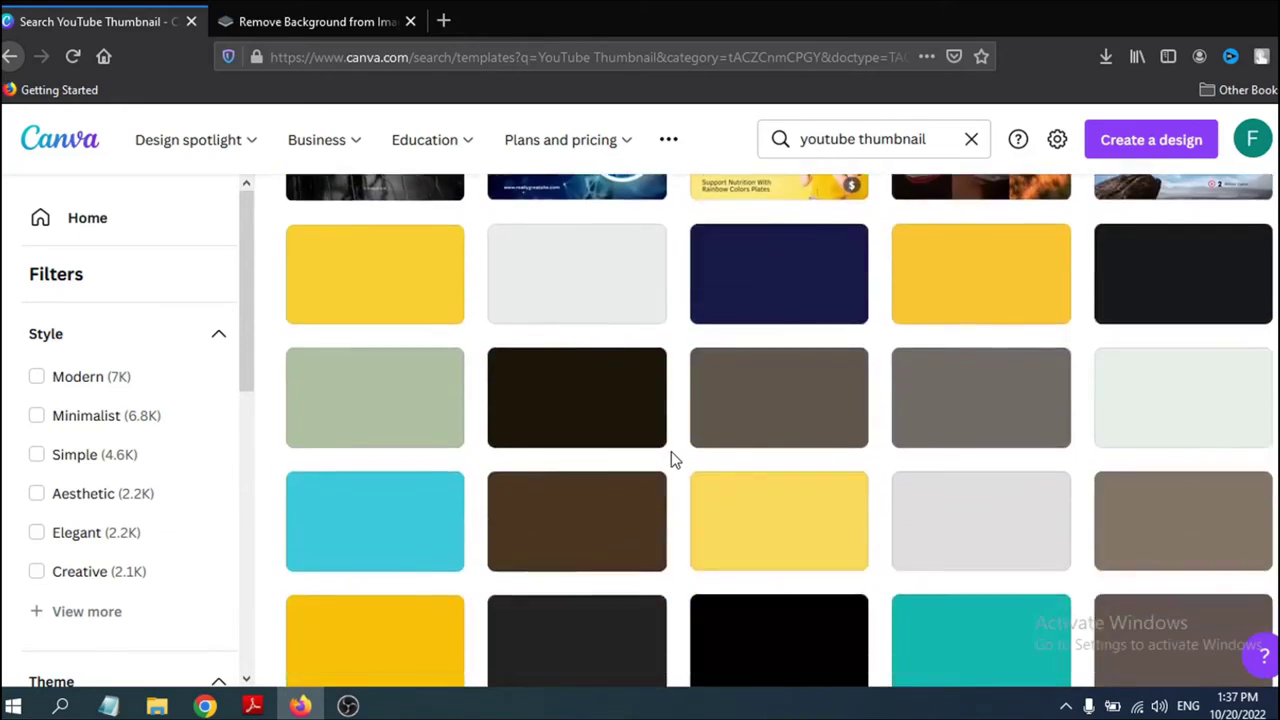
pyautogui.scroll(-3, 671, 459)
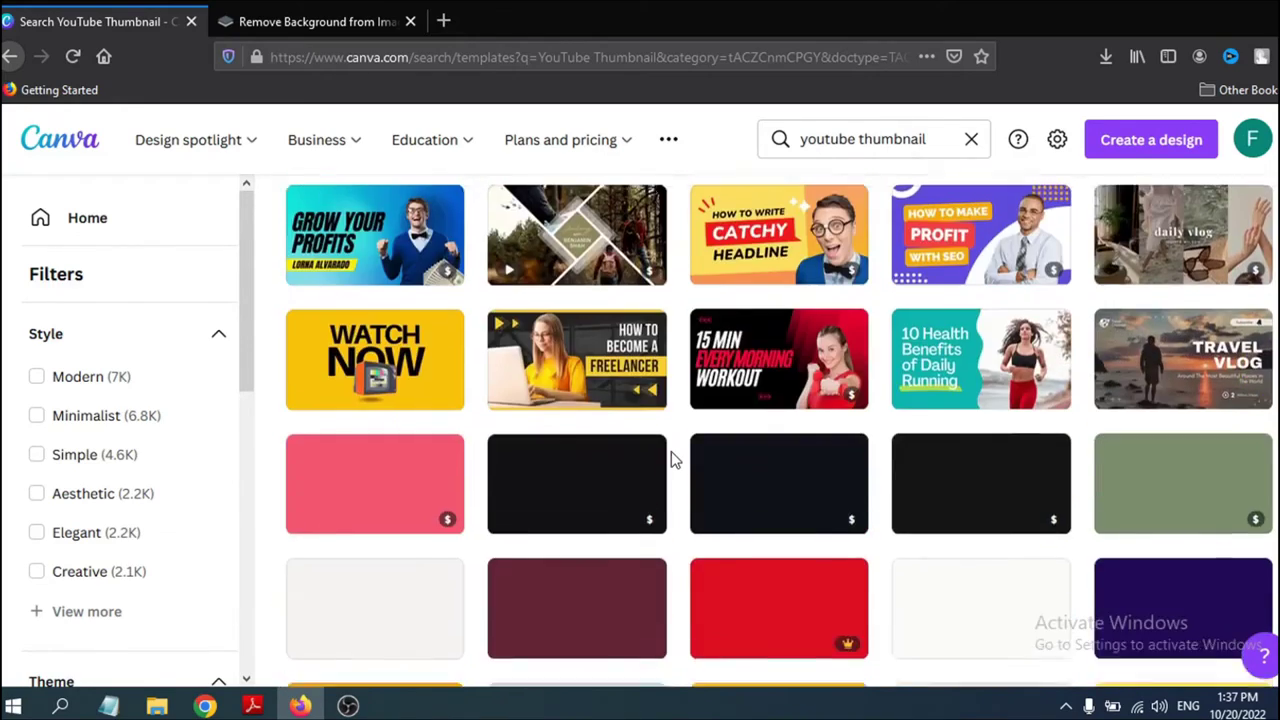
pyautogui.scroll(15, 671, 451)
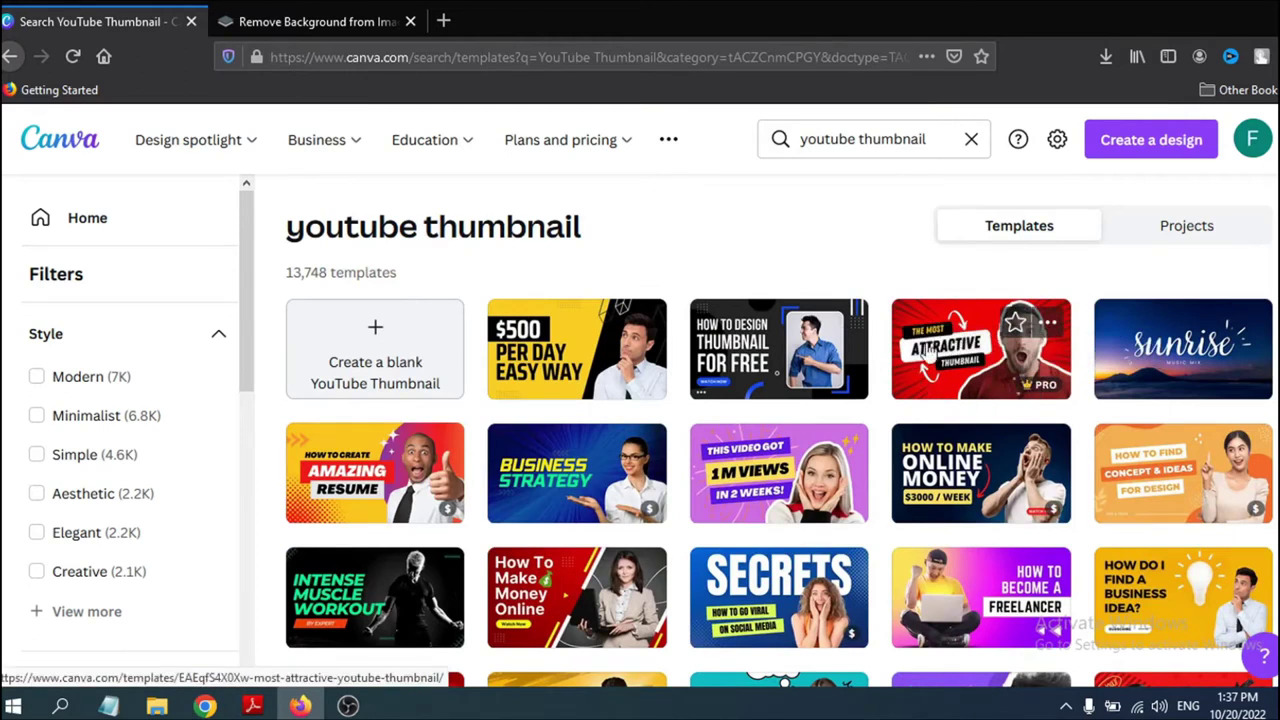
pyautogui.click(735, 370)
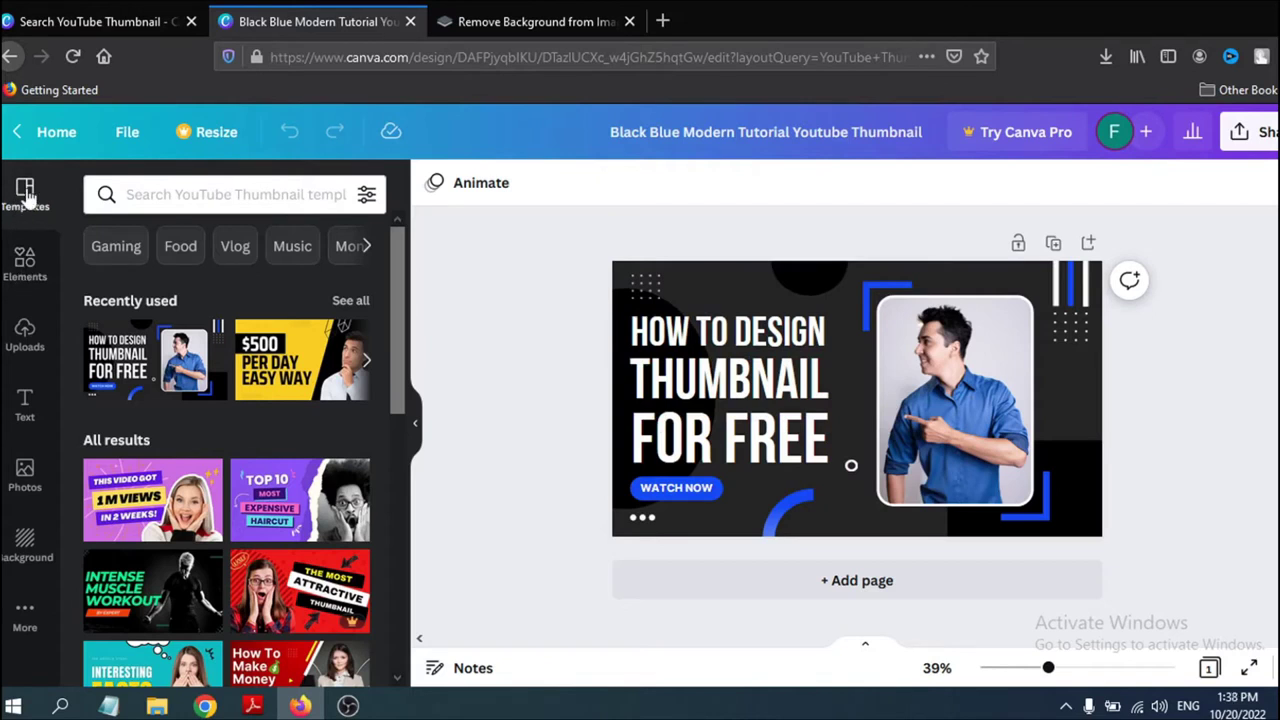
# Look through the alternative thumbnail templates and the elements library offered in the editor
pyautogui.scroll(-5, 292, 492)
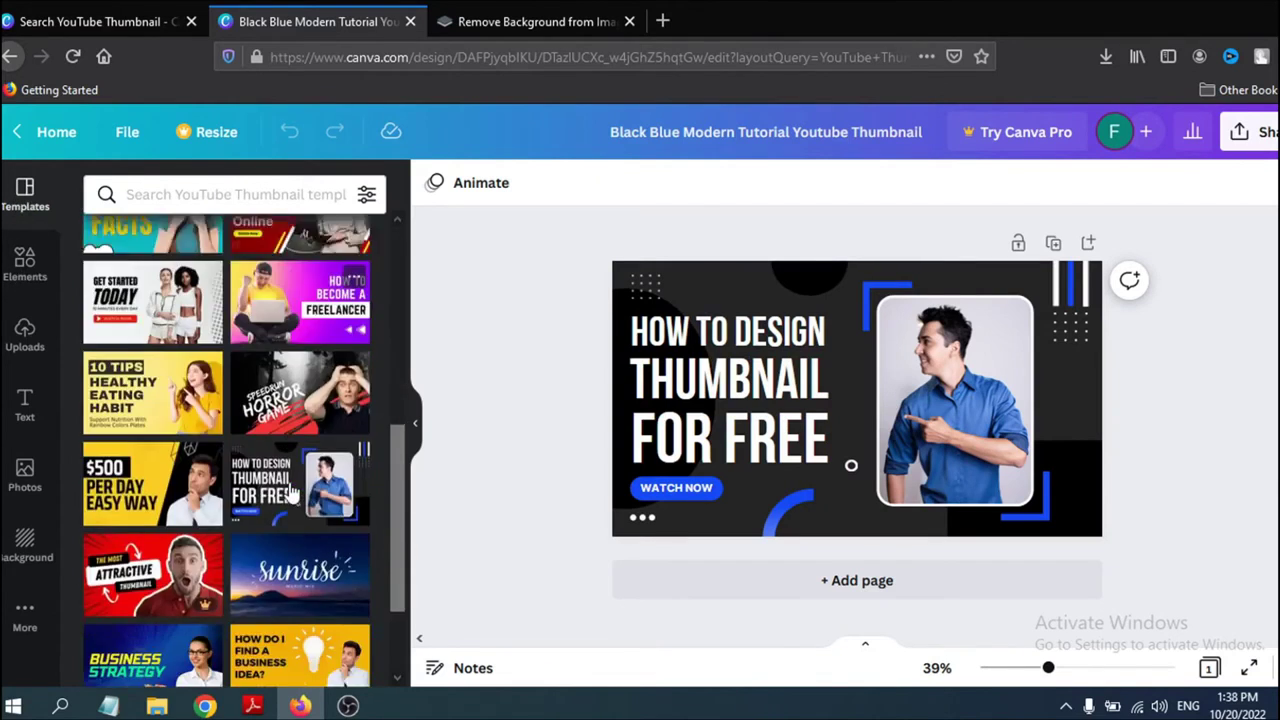
pyautogui.scroll(5, 292, 492)
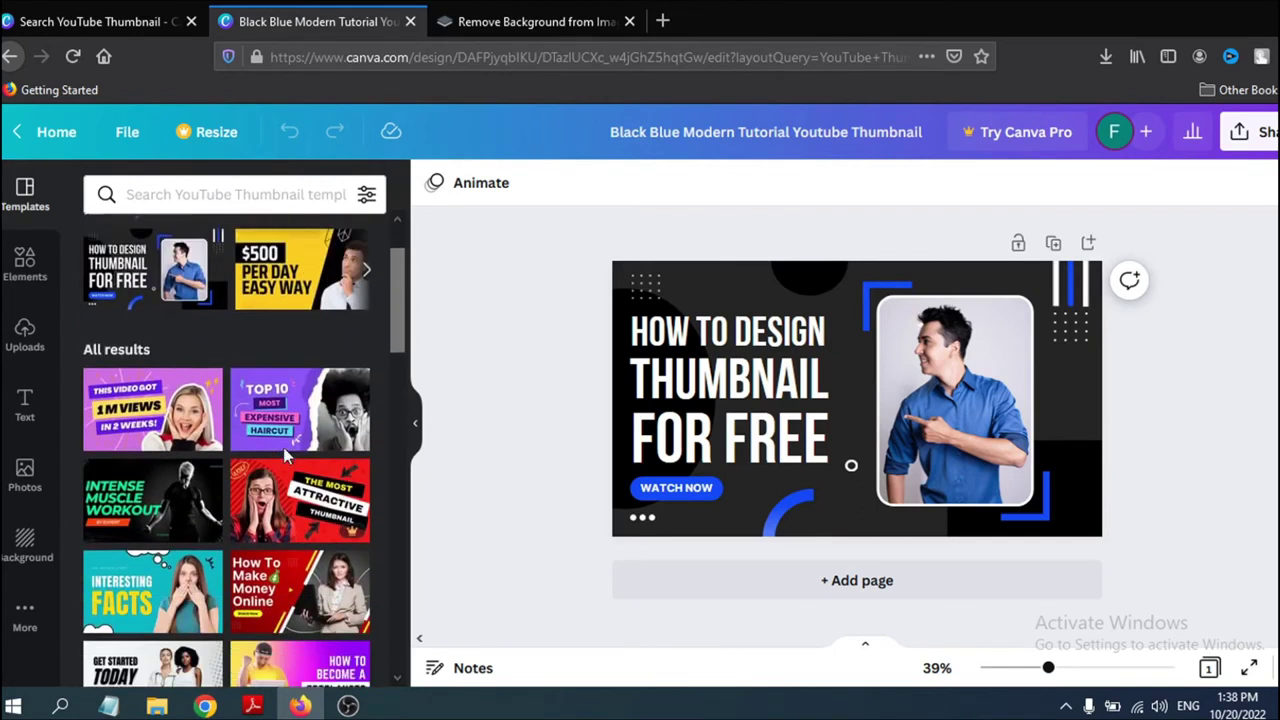
pyautogui.scroll(-1, 283, 447)
pyautogui.scroll(-3, 157, 422)
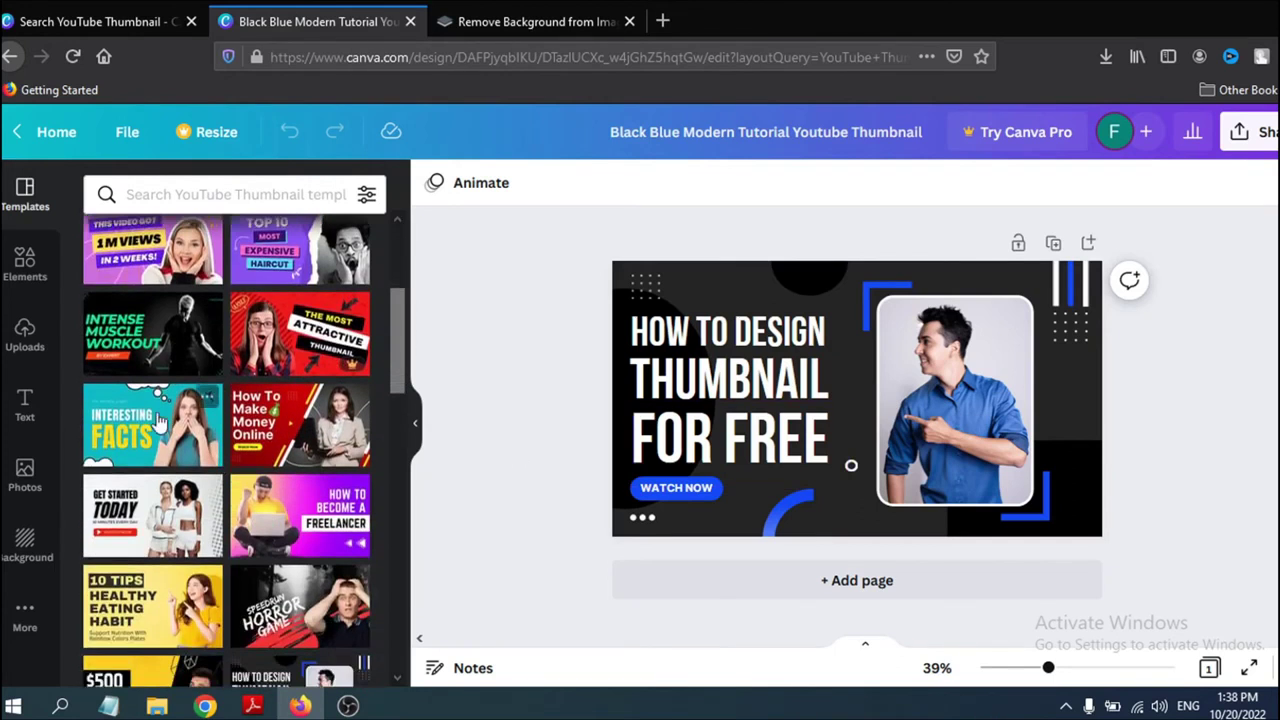
pyautogui.scroll(-6, 281, 447)
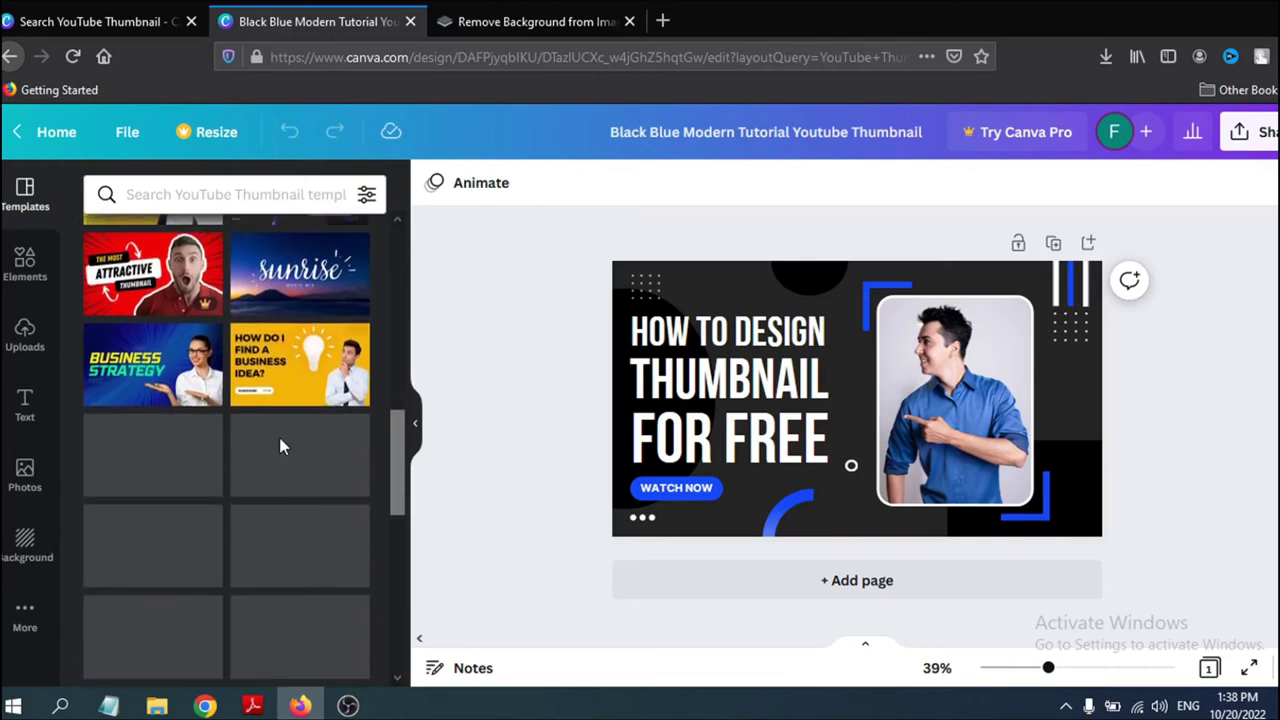
pyautogui.scroll(1, 183, 400)
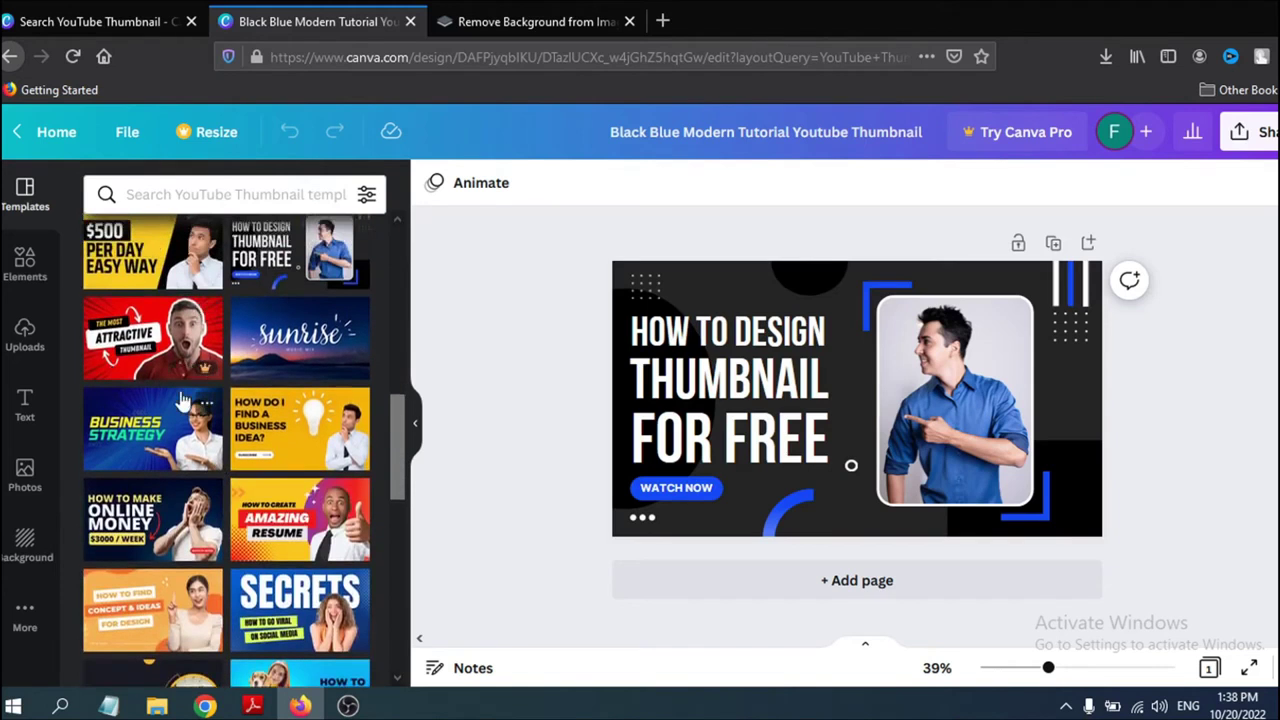
pyautogui.click(25, 265)
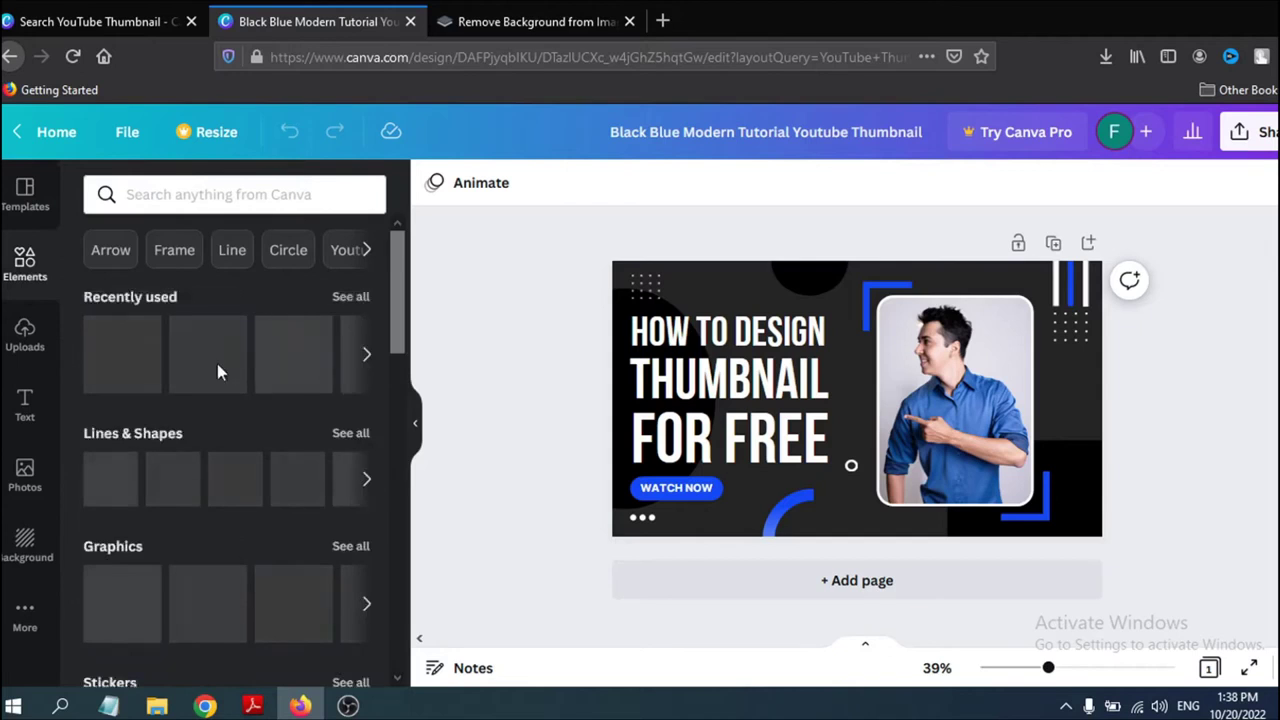
# Try replacing the framed photo with the uploaded cut-out of the man in the orange sweater and nudging the frame upward
pyautogui.click(27, 340)
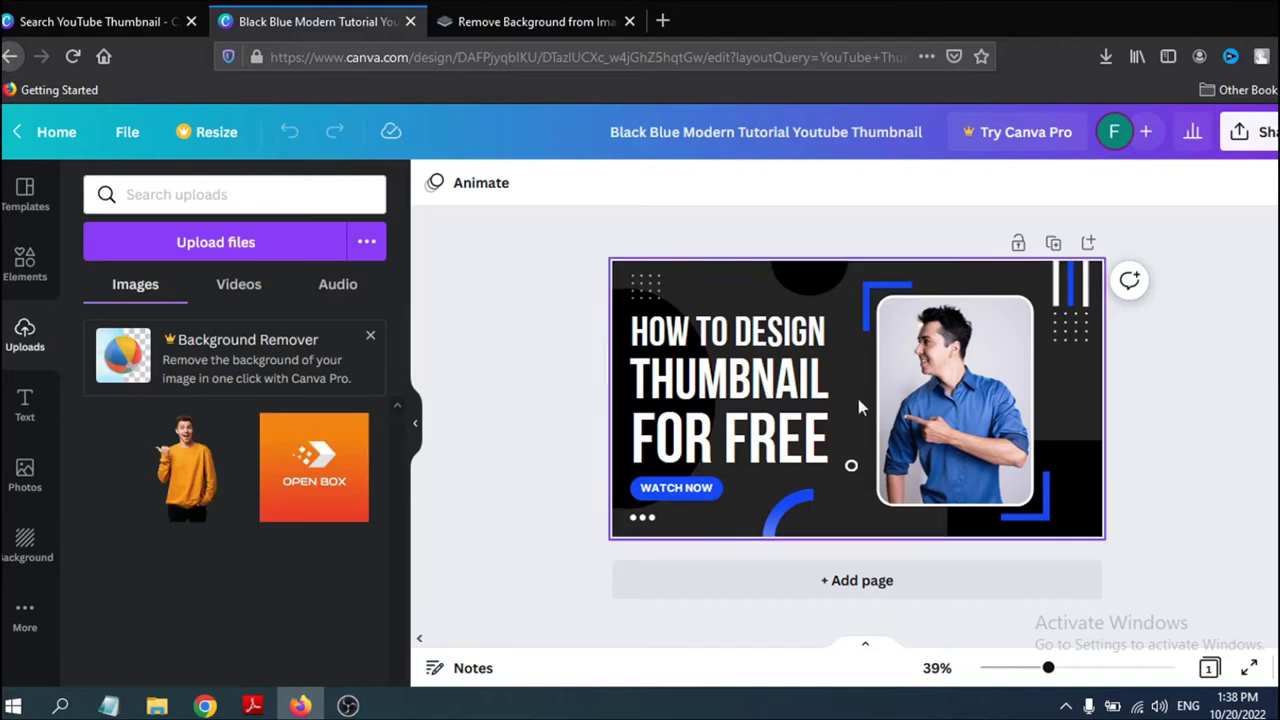
pyautogui.click(930, 412)
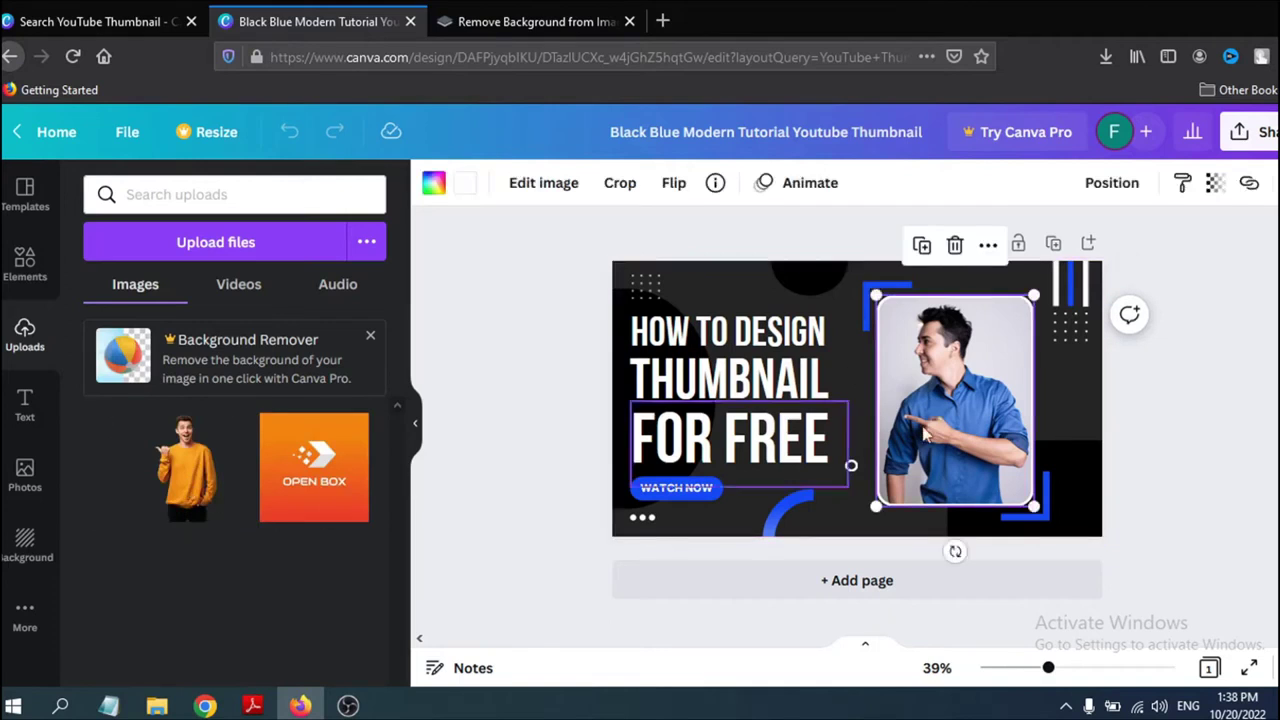
pyautogui.click(955, 246)
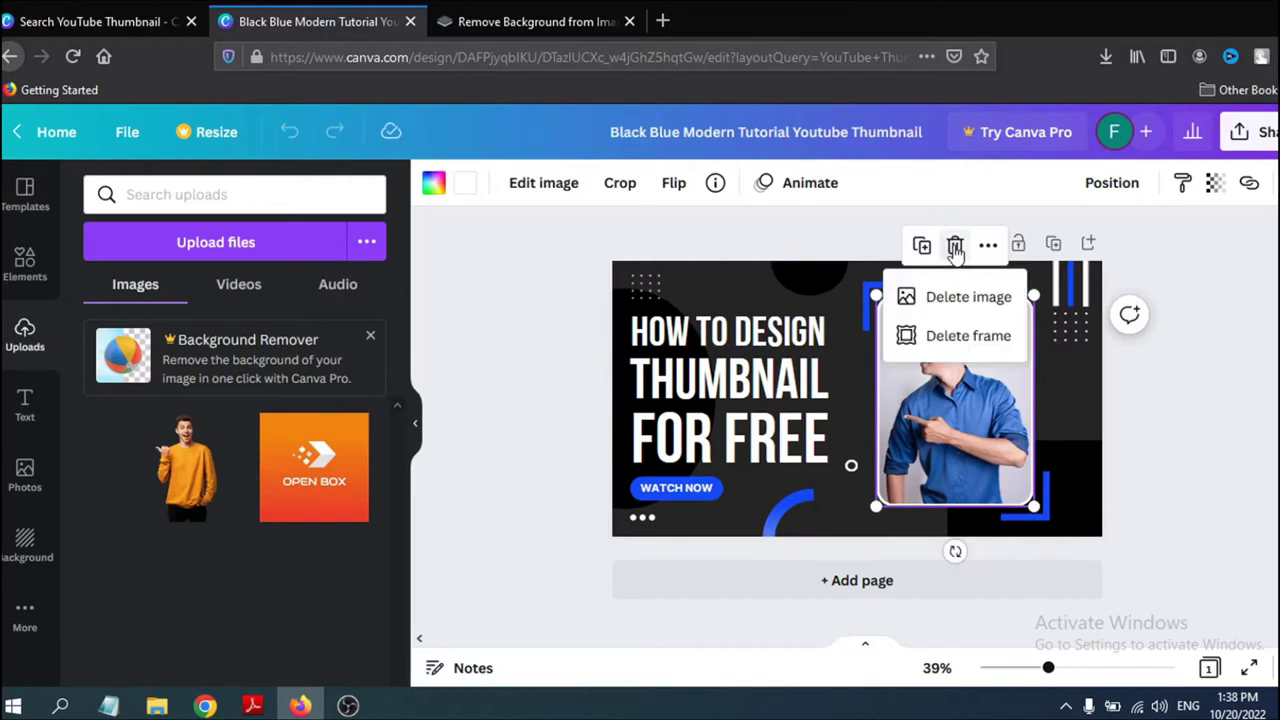
pyautogui.click(957, 297)
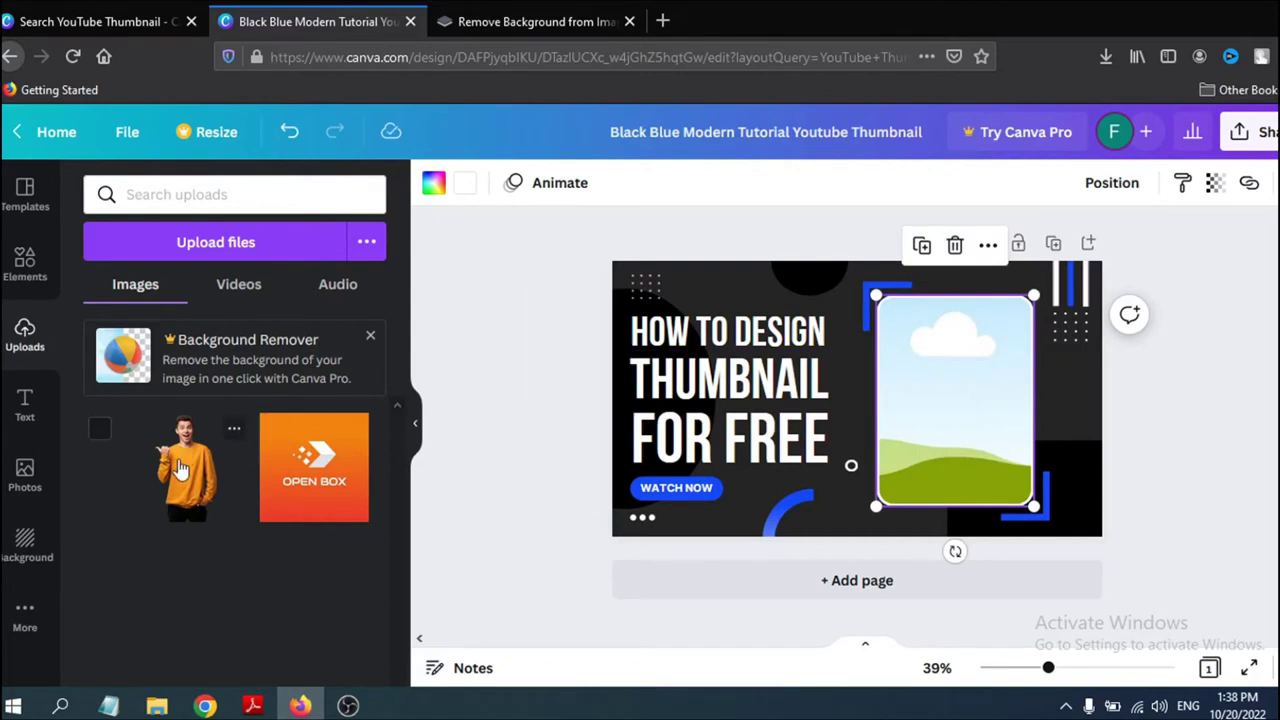
pyautogui.moveTo(174, 468); pyautogui.dragTo(920, 367)
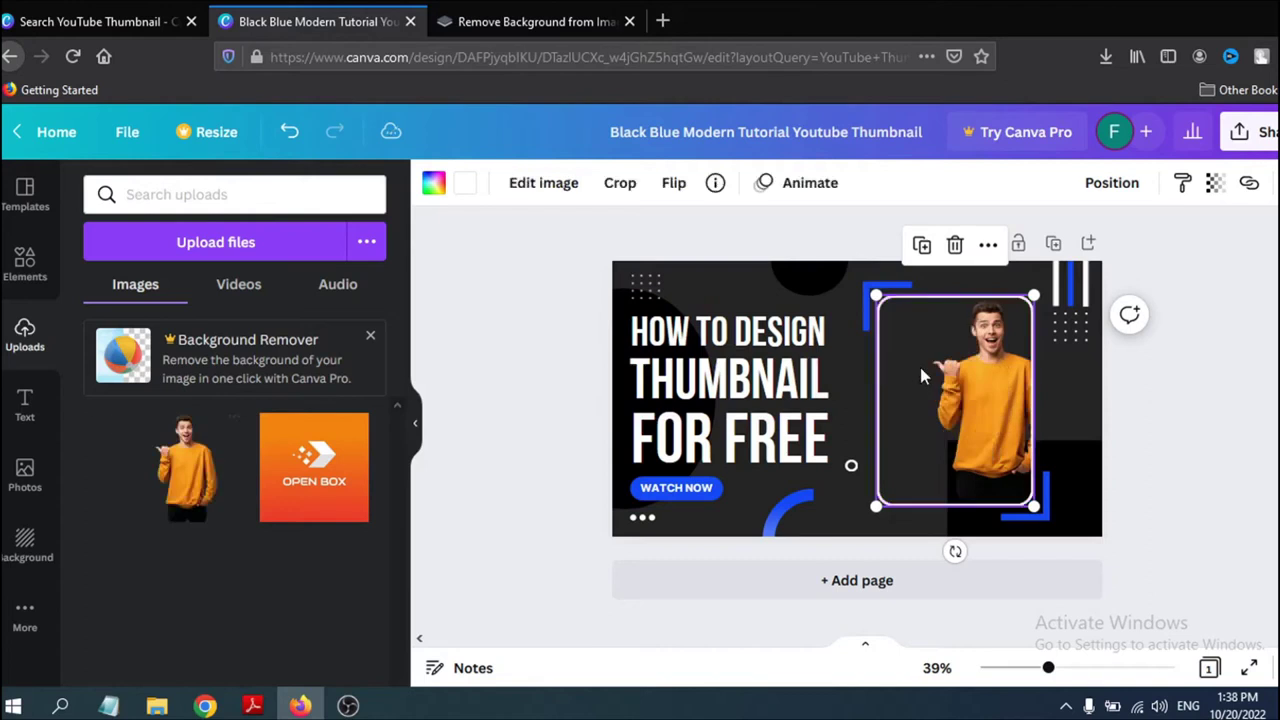
pyautogui.moveTo(994, 398); pyautogui.dragTo(968, 370)
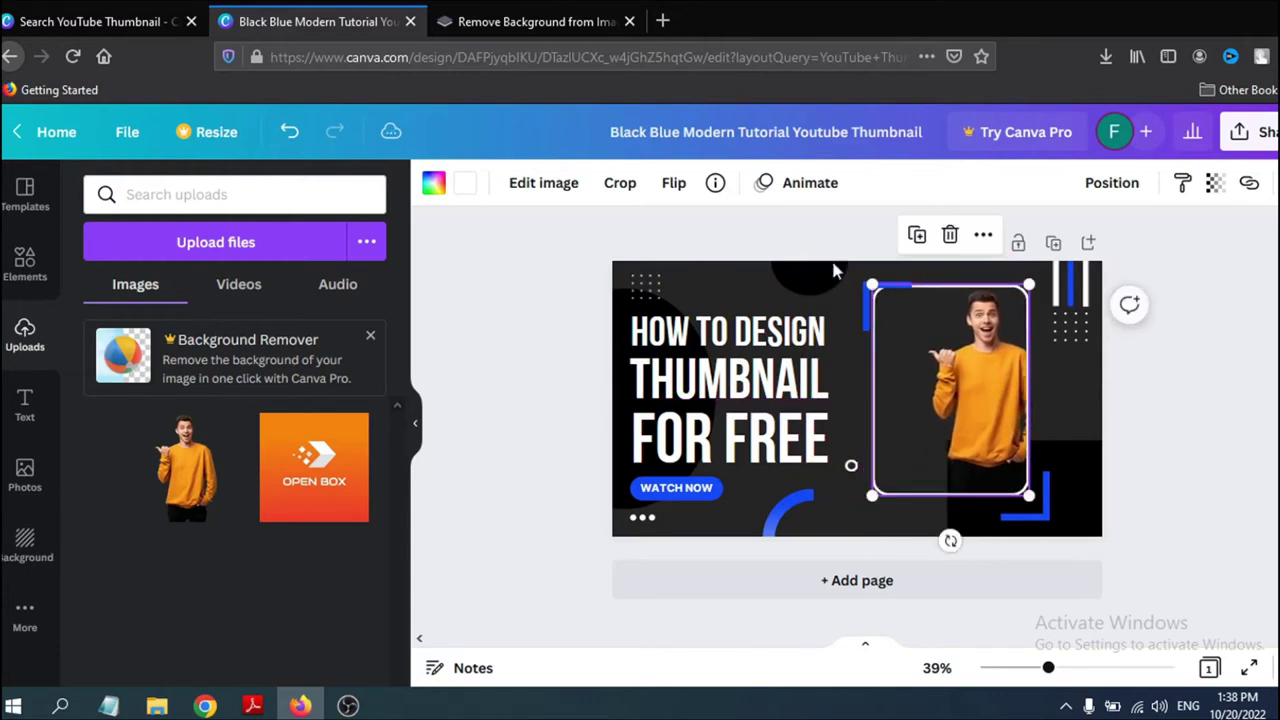
pyautogui.click(452, 203)
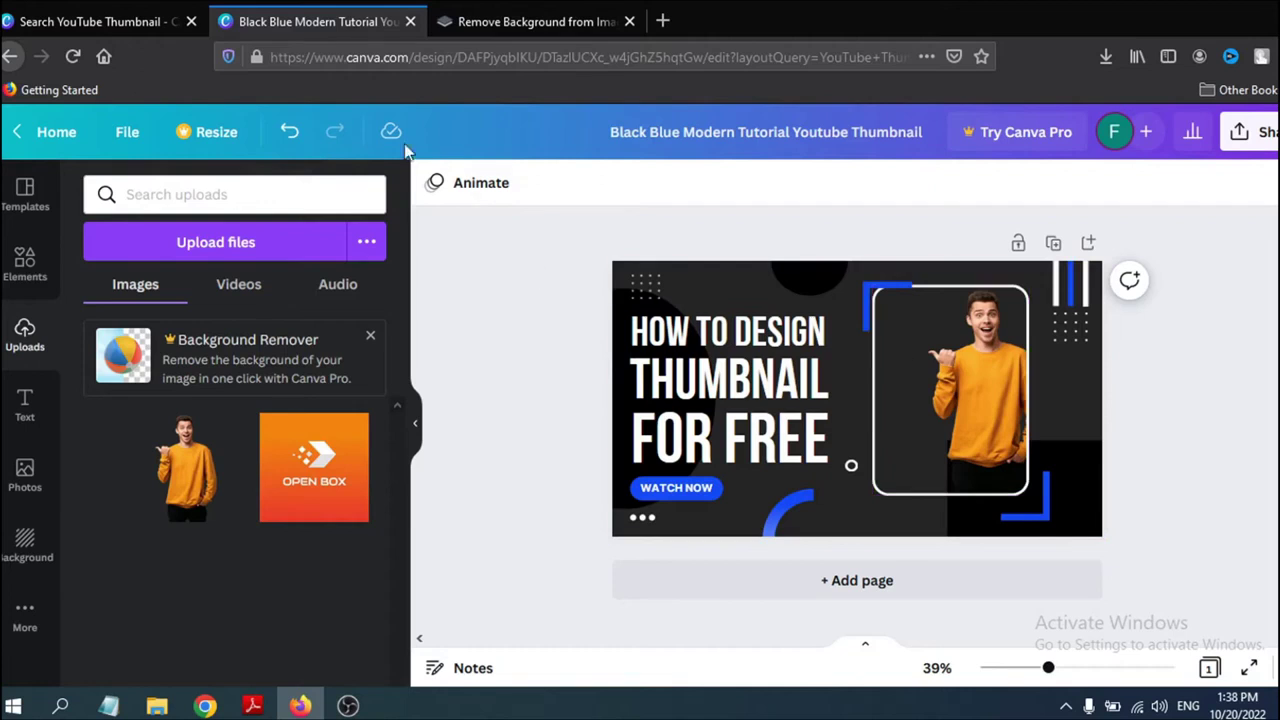
# Undo the frame move and the photo replacement, back to the template's original picture
pyautogui.click(289, 143)
pyautogui.click(289, 143)
pyautogui.click(289, 143)
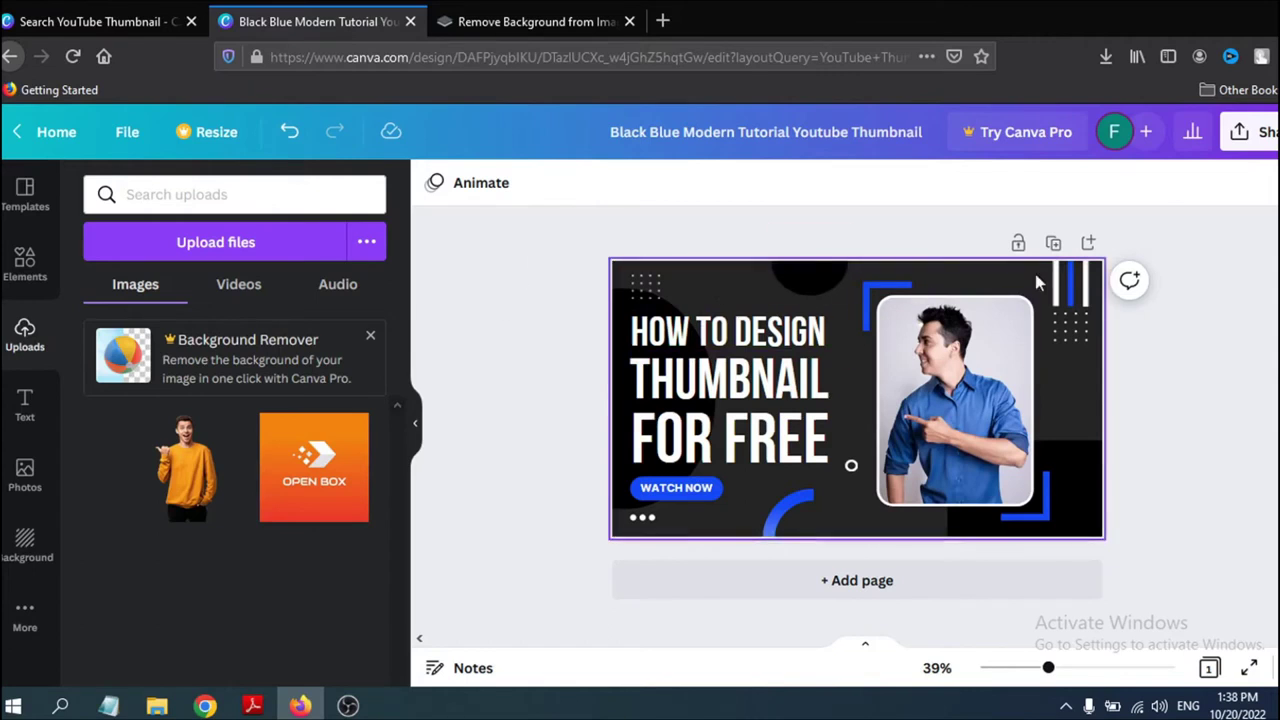
# Change the thumbnail's background colour to light blue from the default colours, trying turquoise shades first
pyautogui.click(730, 288)
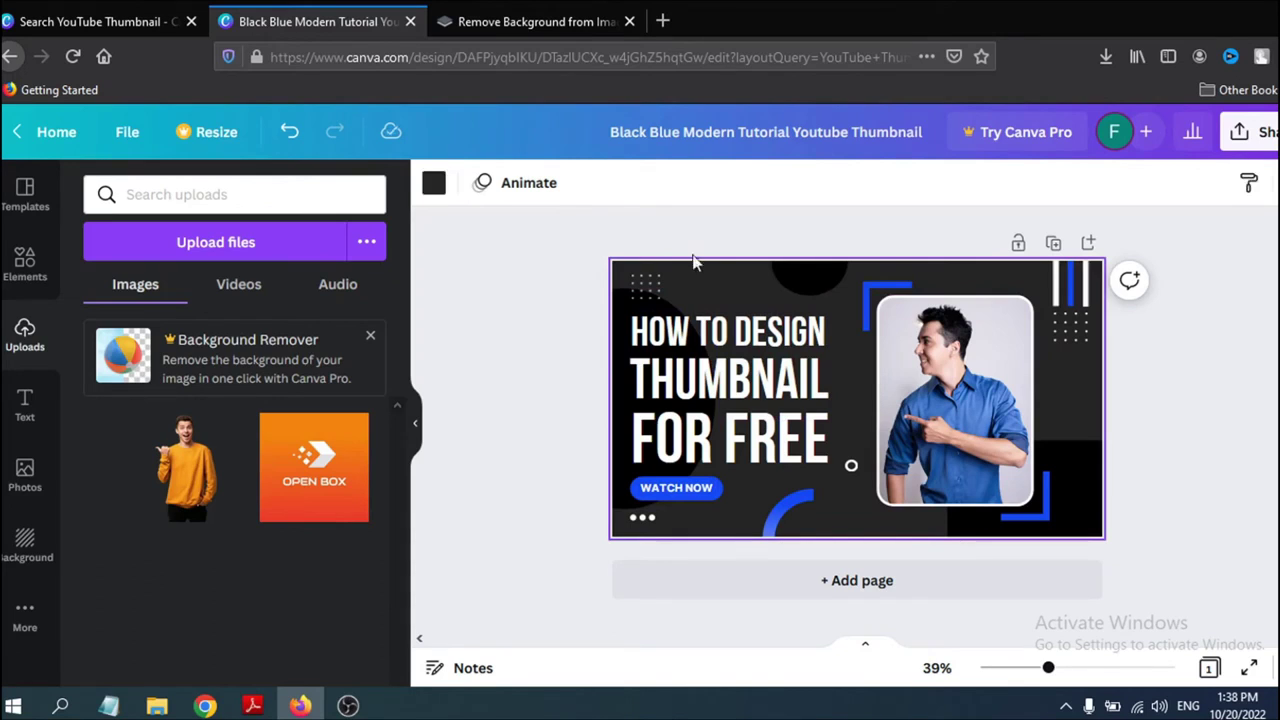
pyautogui.click(436, 188)
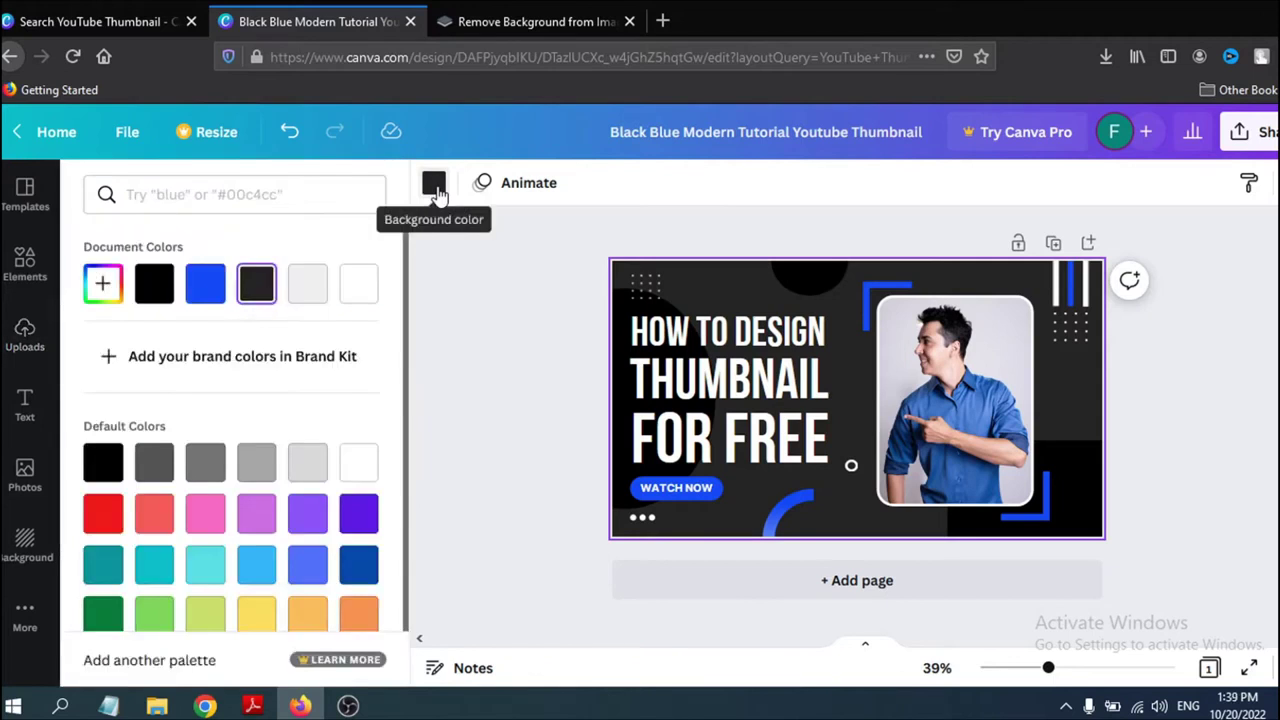
pyautogui.scroll(-1, 254, 350)
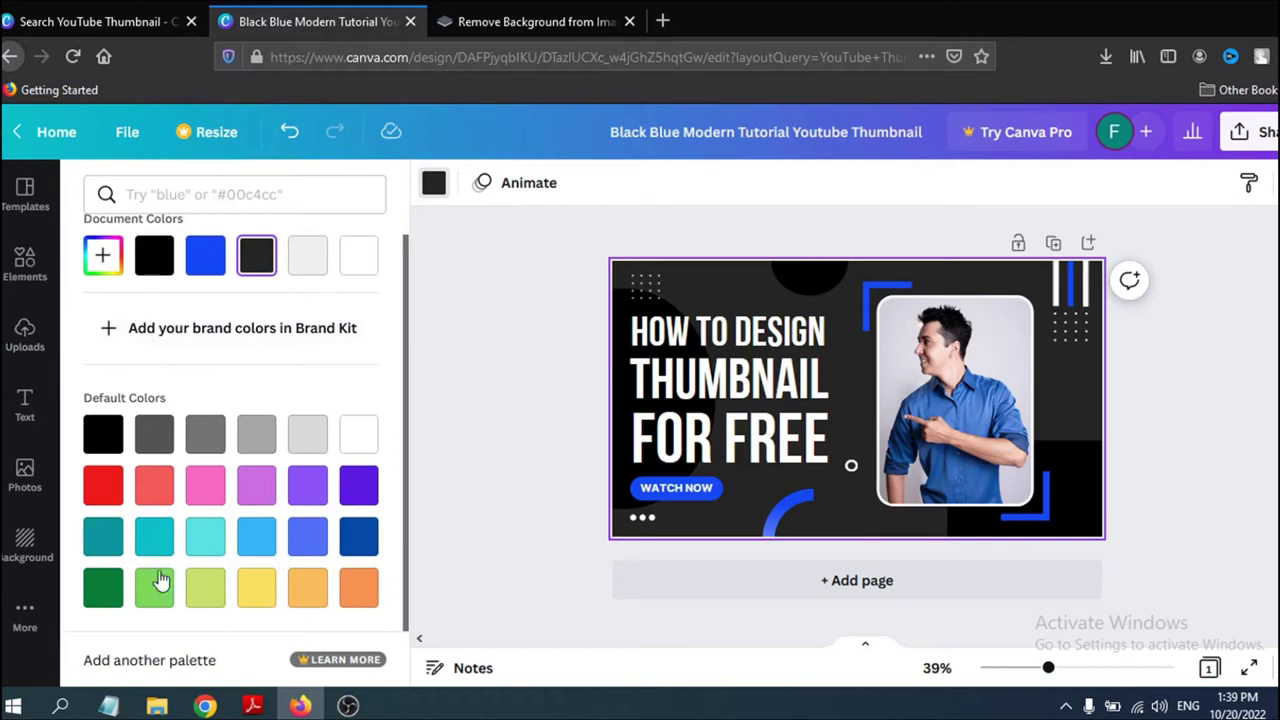
pyautogui.click(152, 537)
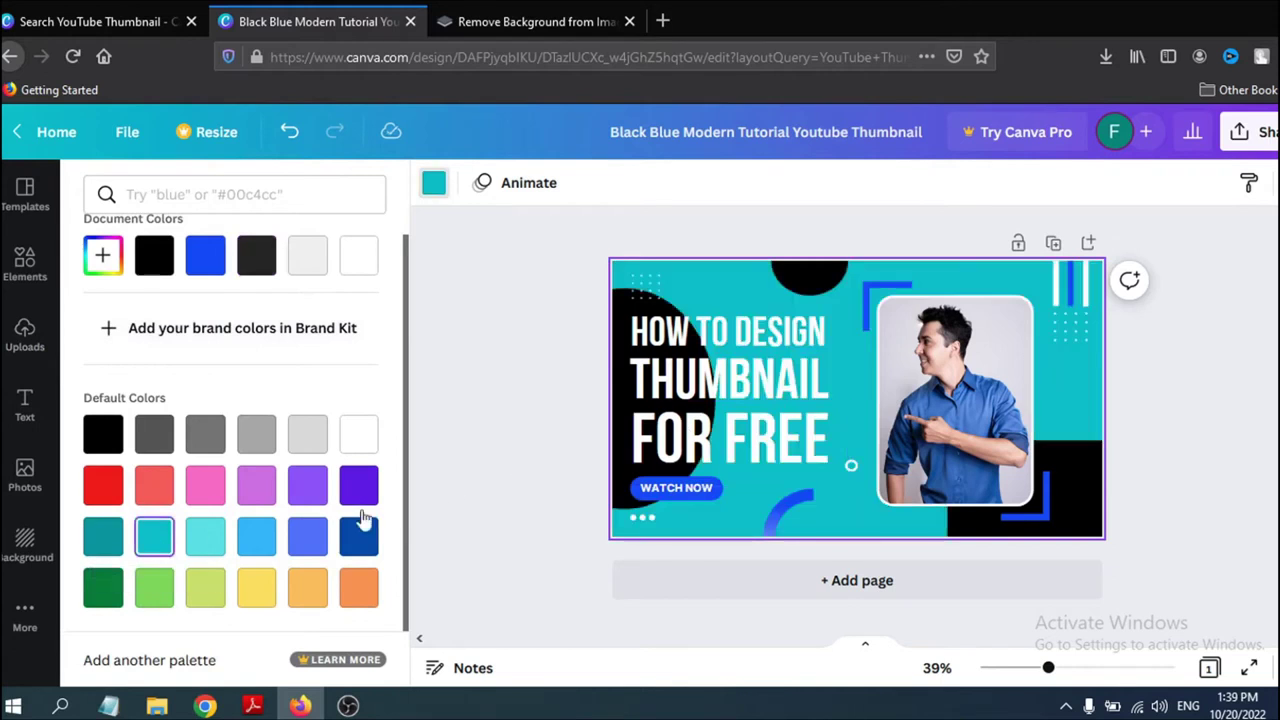
pyautogui.click(212, 548)
pyautogui.click(257, 548)
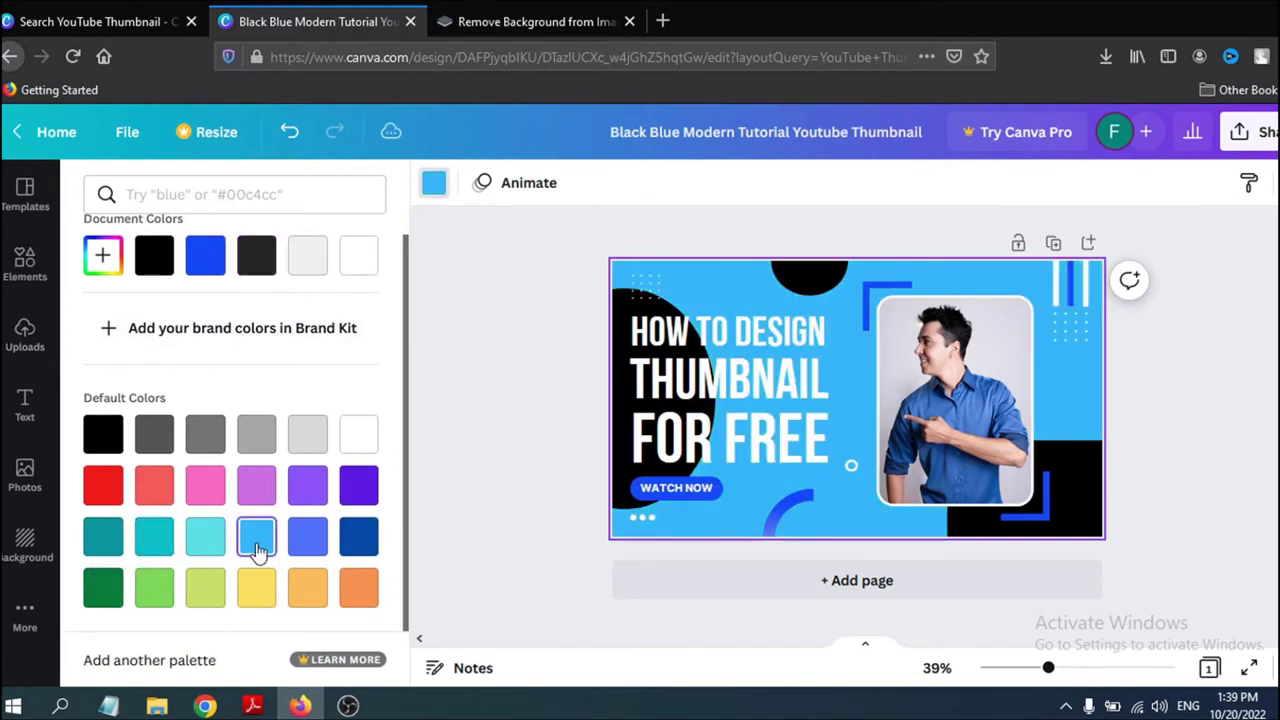
pyautogui.click(1201, 365)
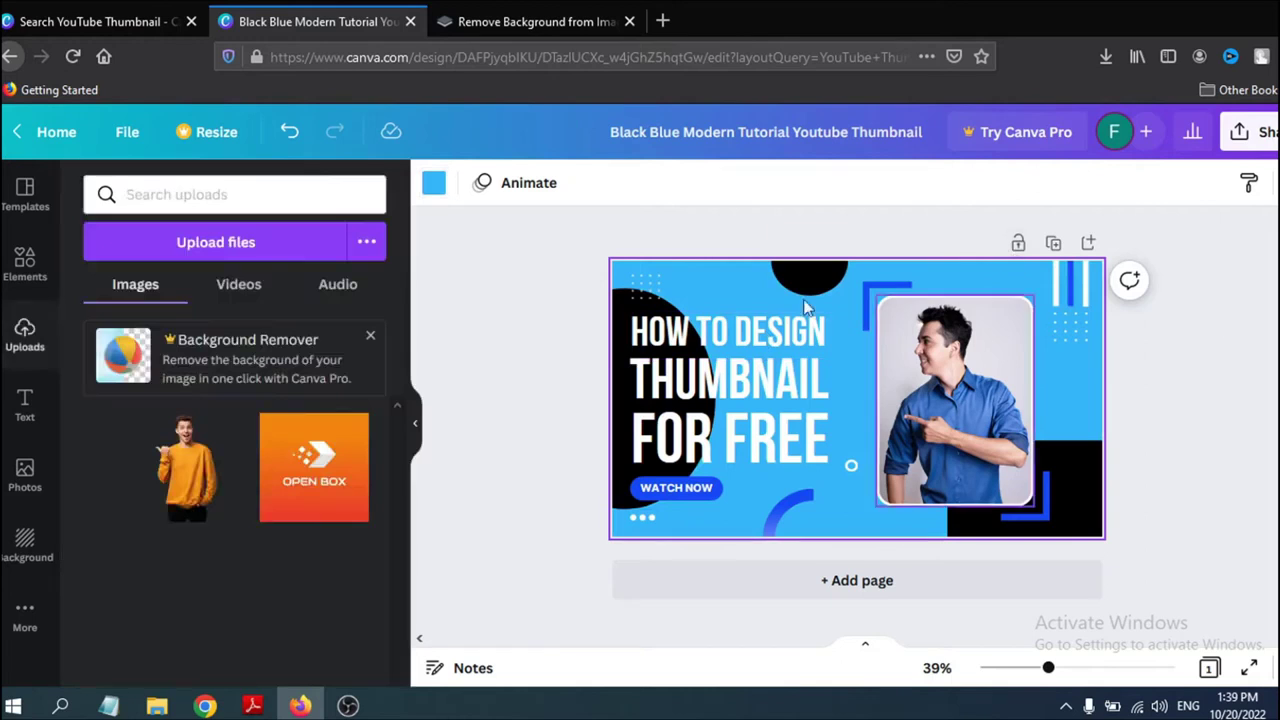
pyautogui.click(1129, 397)
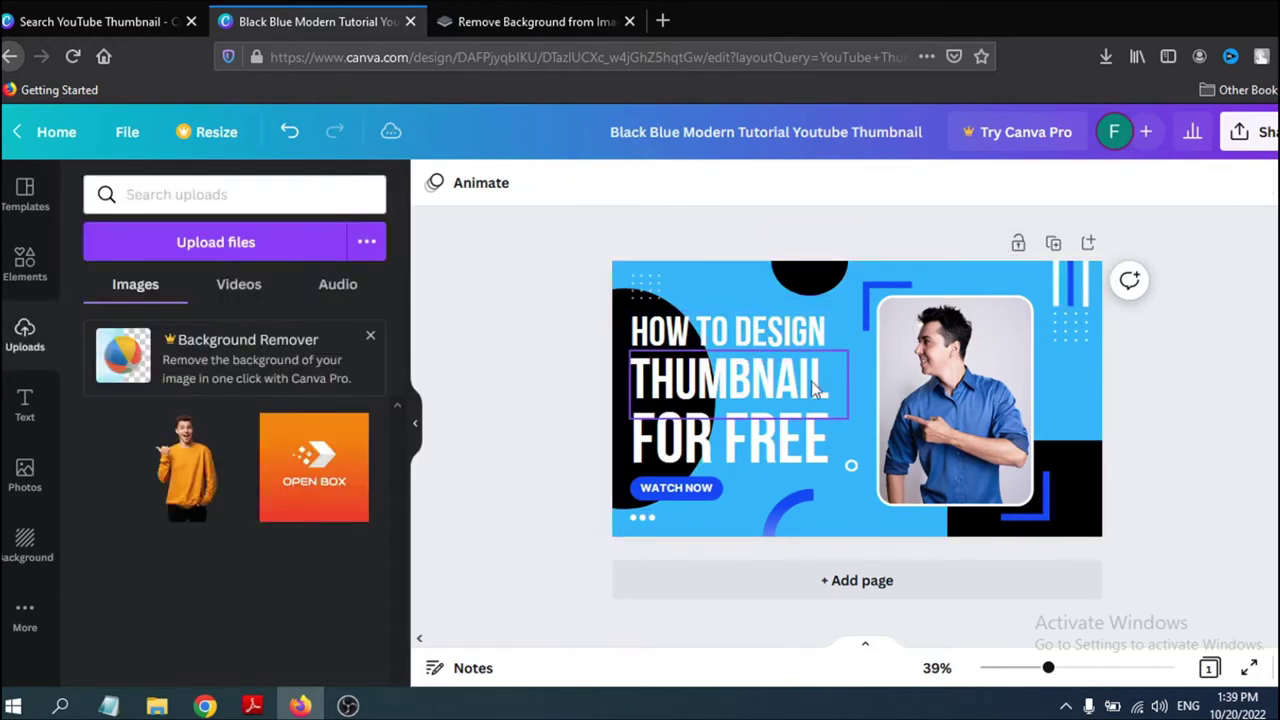
# Change the first headline line to "HOW TO MAKE" and move it slightly to the right
pyautogui.doubleClick(779, 337)
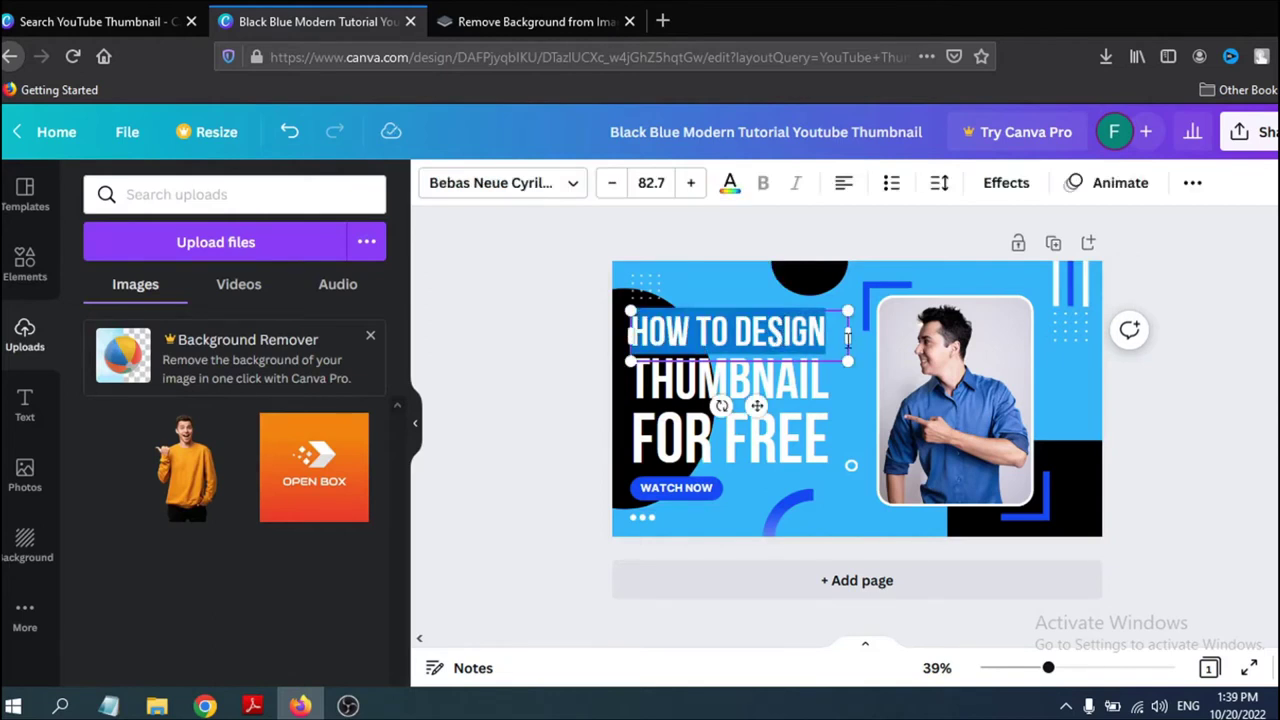
pyautogui.click(825, 337)
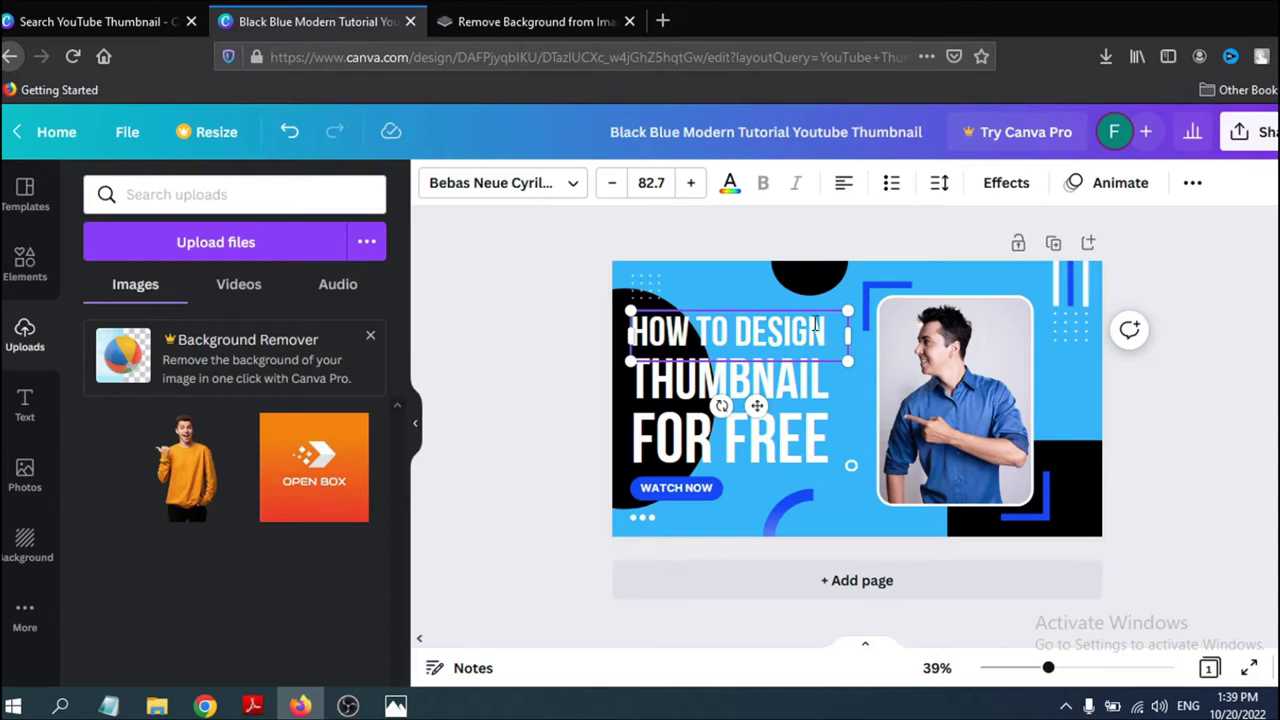
pyautogui.doubleClick(822, 331)
pyautogui.press('BackSpace')
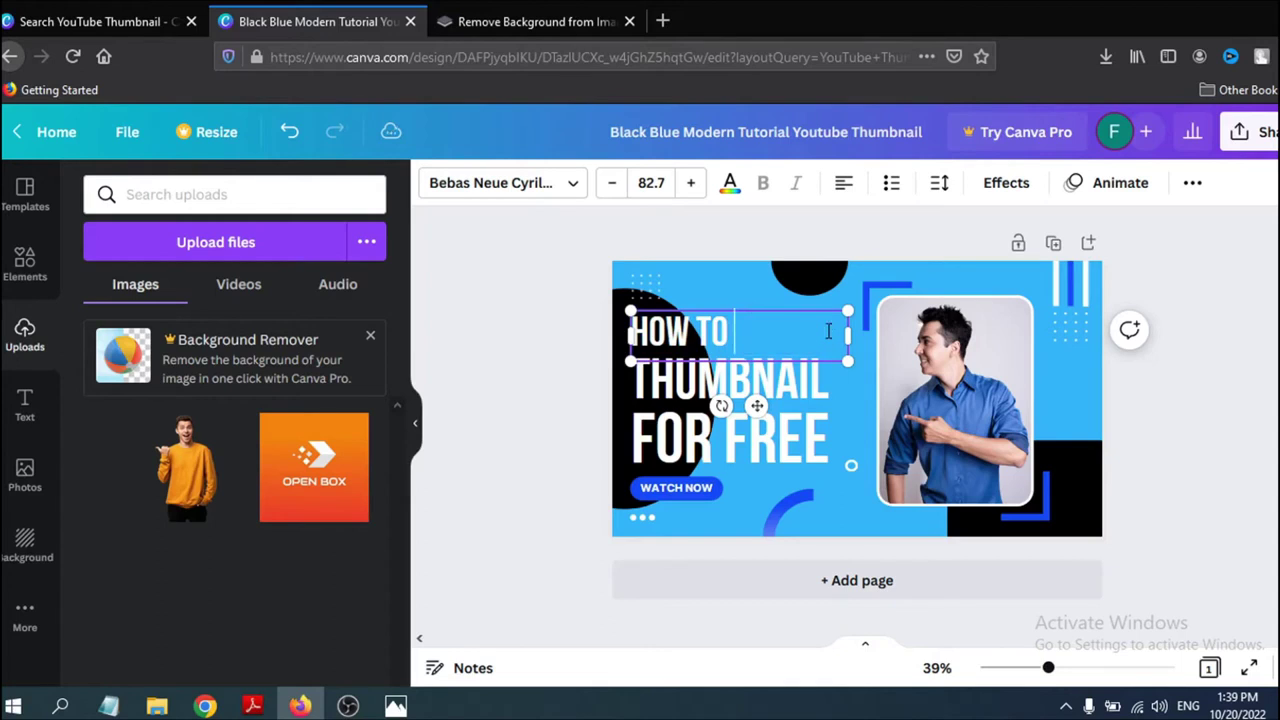
pyautogui.write('MAKE')
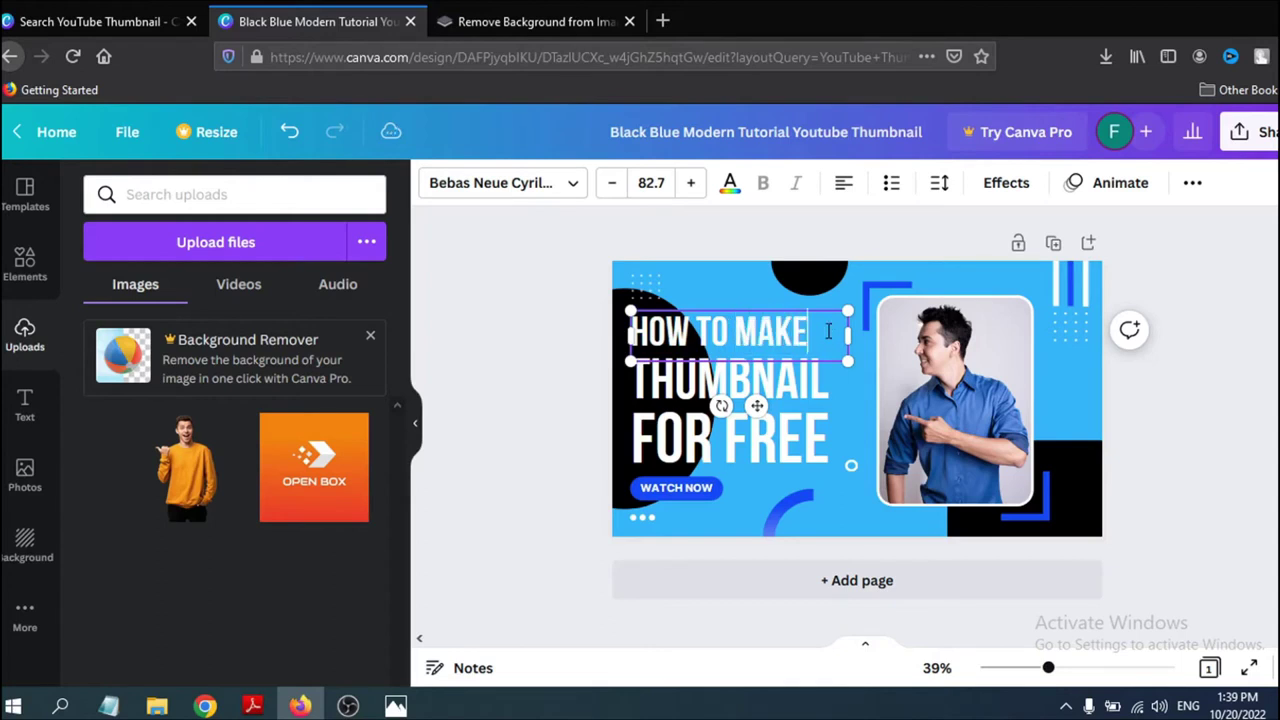
pyautogui.click(620, 240)
pyautogui.moveTo(740, 322)
pyautogui.mouseDown()
pyautogui.moveTo(766, 334)
pyautogui.moveTo(762, 316)
pyautogui.mouseUp()
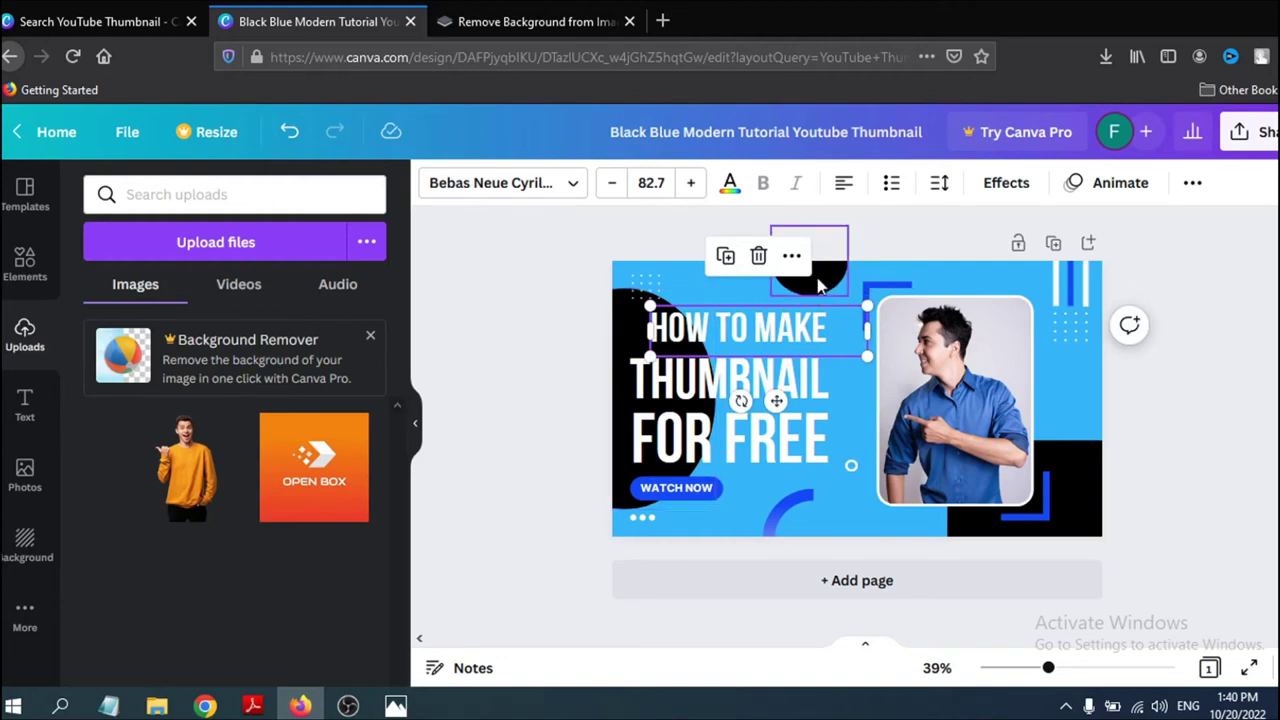
# Move the framed photo and its two blue corner brackets closer to the thumbnail's right edge
pyautogui.click(1043, 505)
pyautogui.moveTo(1043, 505); pyautogui.dragTo(1078, 500)
pyautogui.moveTo(966, 405); pyautogui.dragTo(1014, 413)
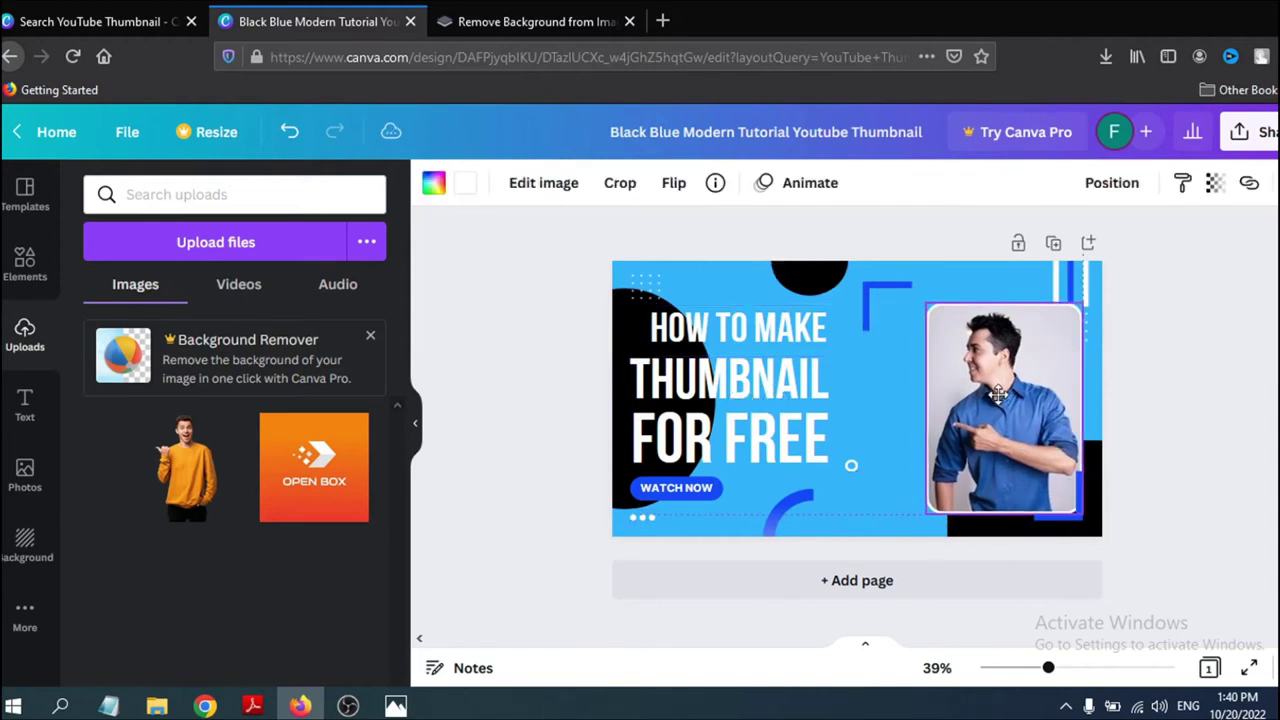
pyautogui.moveTo(868, 303); pyautogui.dragTo(921, 310)
# Move the three headline lines to the right, towards the photo, and delete the small circle beside "FOR FREE"
pyautogui.click(735, 332)
pyautogui.moveTo(739, 335); pyautogui.dragTo(771, 335)
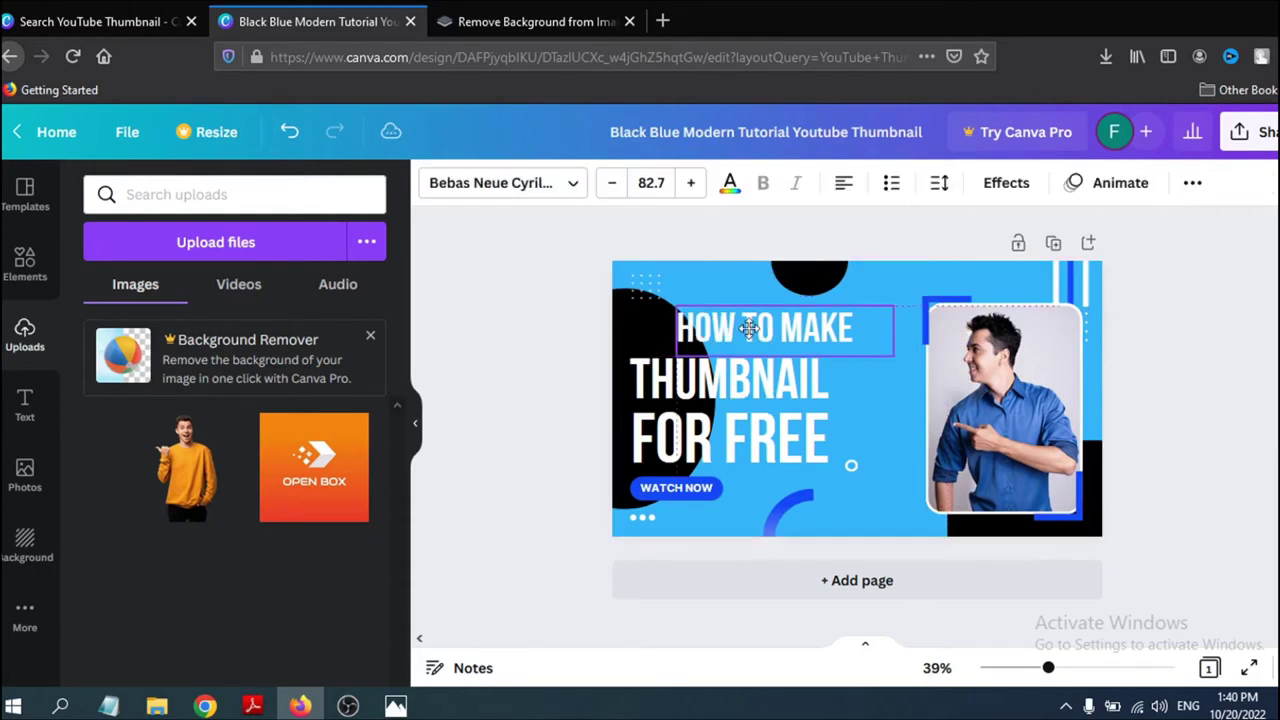
pyautogui.click(768, 383)
pyautogui.moveTo(768, 383); pyautogui.dragTo(815, 378)
pyautogui.click(780, 434)
pyautogui.moveTo(780, 434); pyautogui.dragTo(858, 461)
pyautogui.click(848, 460)
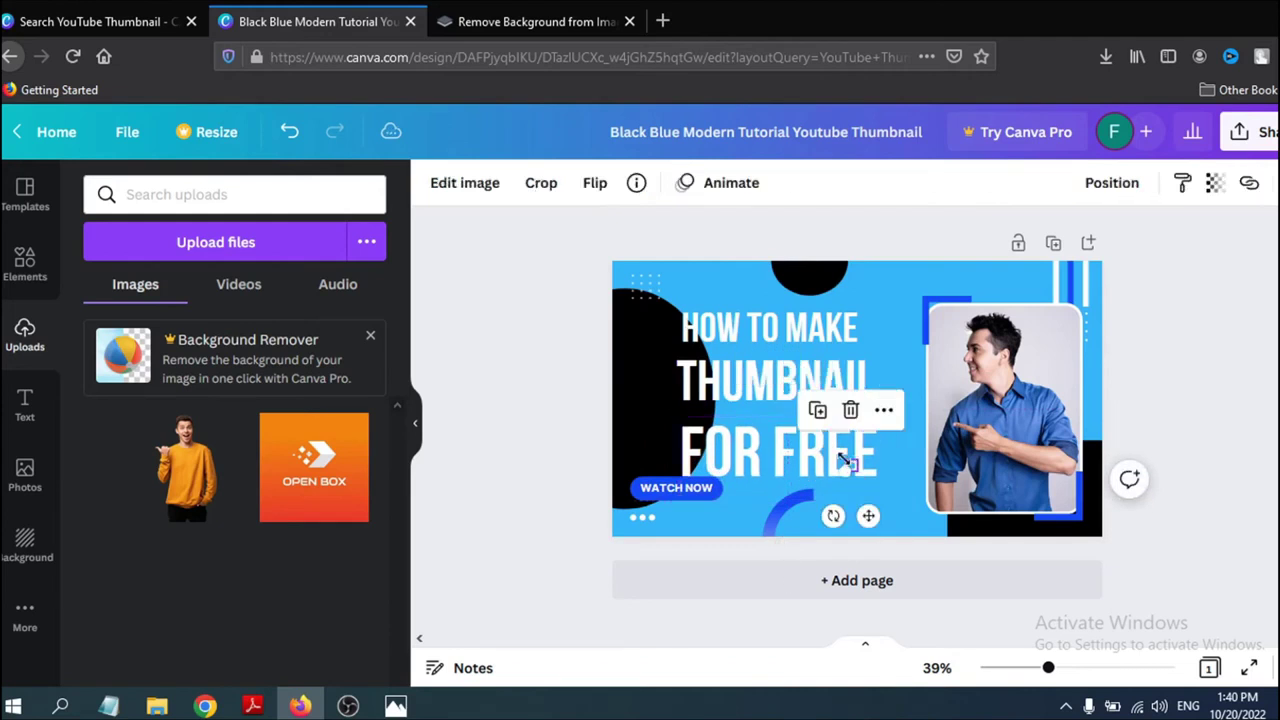
pyautogui.click(850, 410)
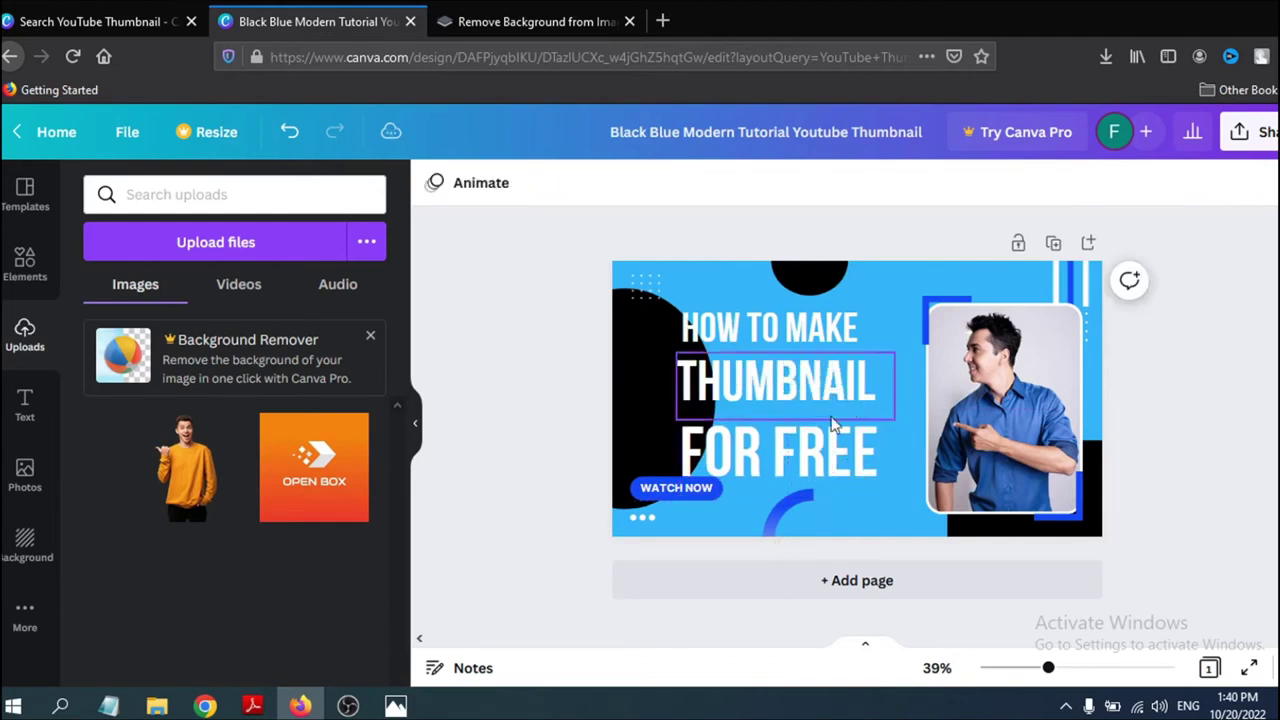
# Increase the font size of the "HOW TO MAKE" headline line to 85.7
pyautogui.click(766, 334)
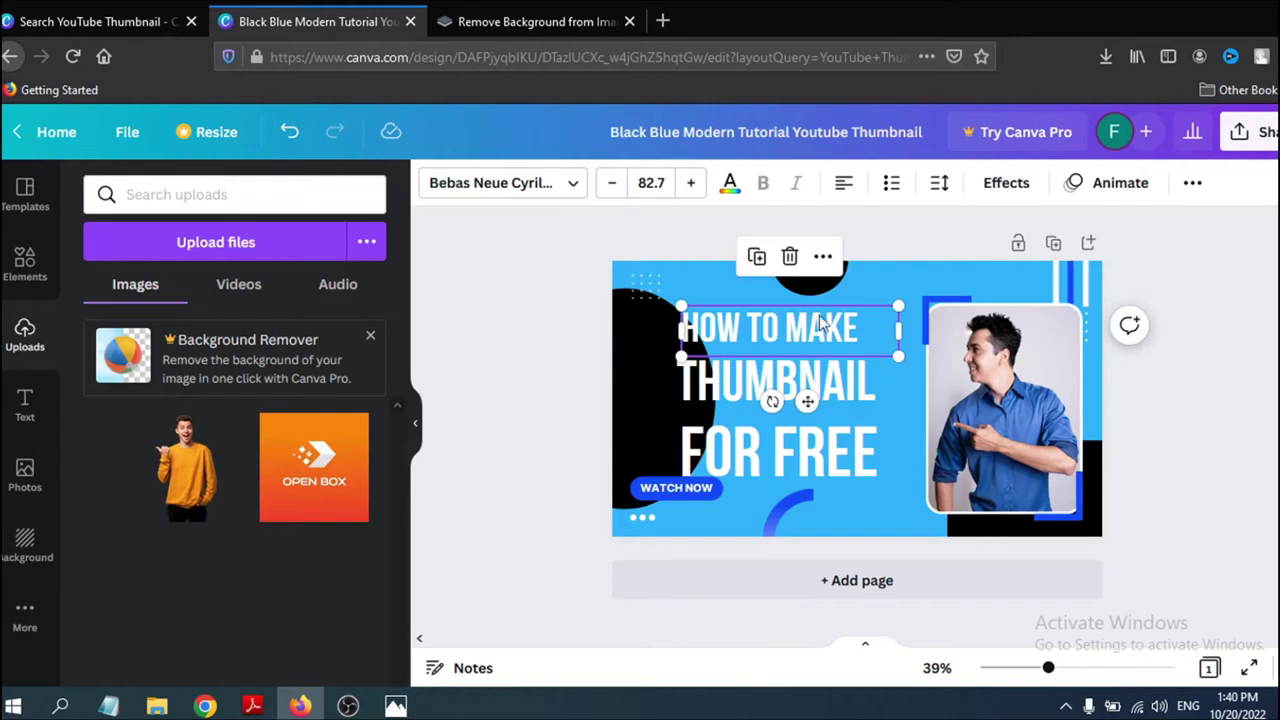
pyautogui.click(692, 182)
pyautogui.click(692, 182)
pyautogui.click(692, 182)
# Apply the Background text effect to the "HOW TO MAKE" line, trying the Shadow and Lift styles first
pyautogui.click(1006, 190)
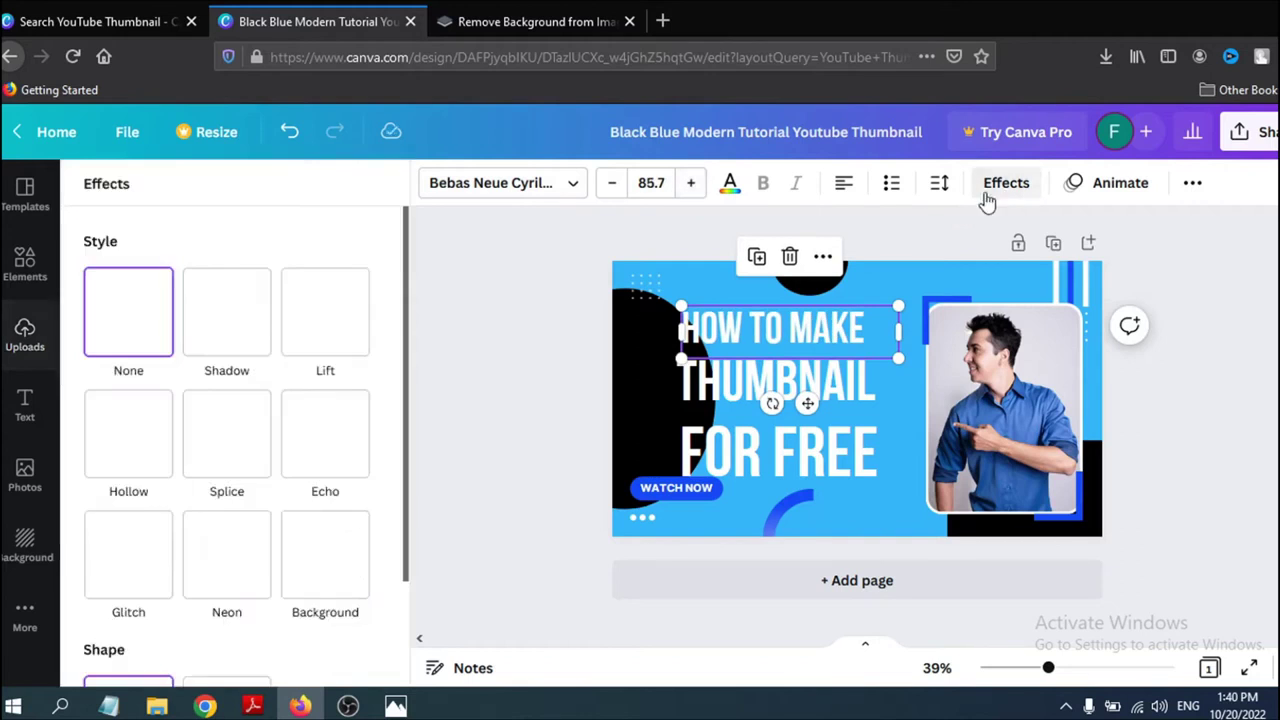
pyautogui.scroll(-2, 283, 406)
pyautogui.scroll(2, 252, 450)
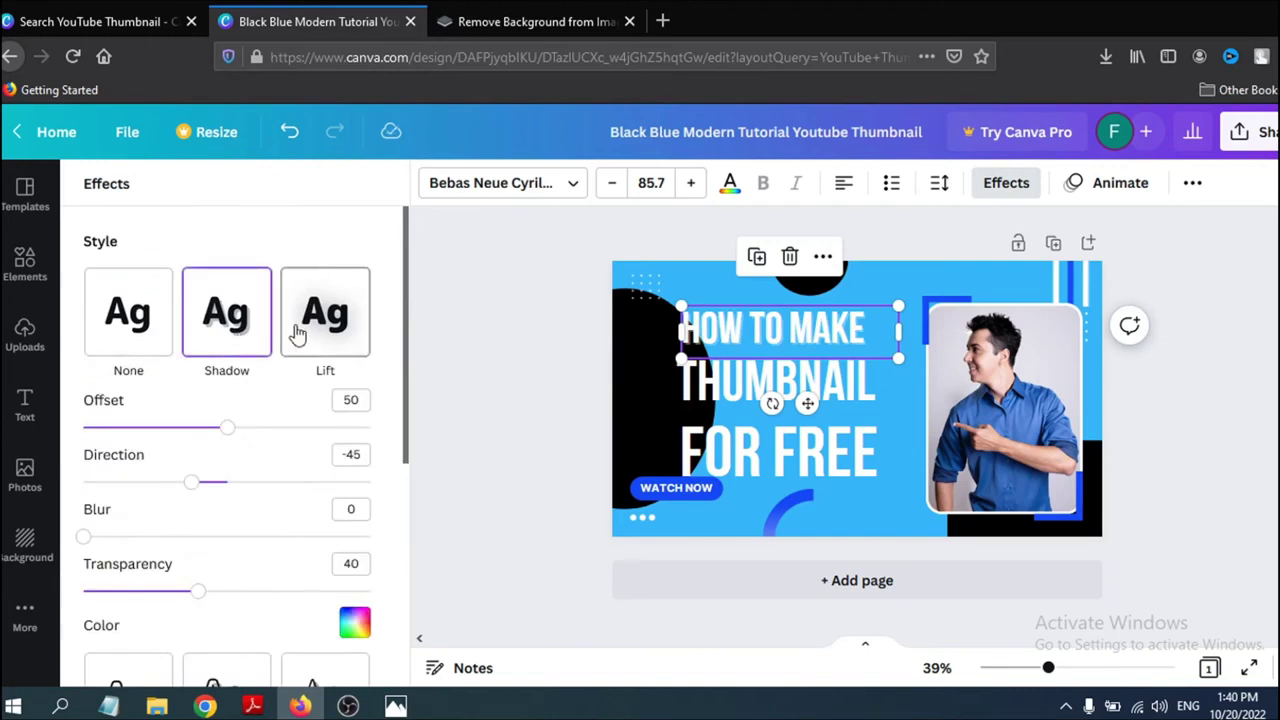
pyautogui.click(294, 334)
pyautogui.scroll(-2, 264, 450)
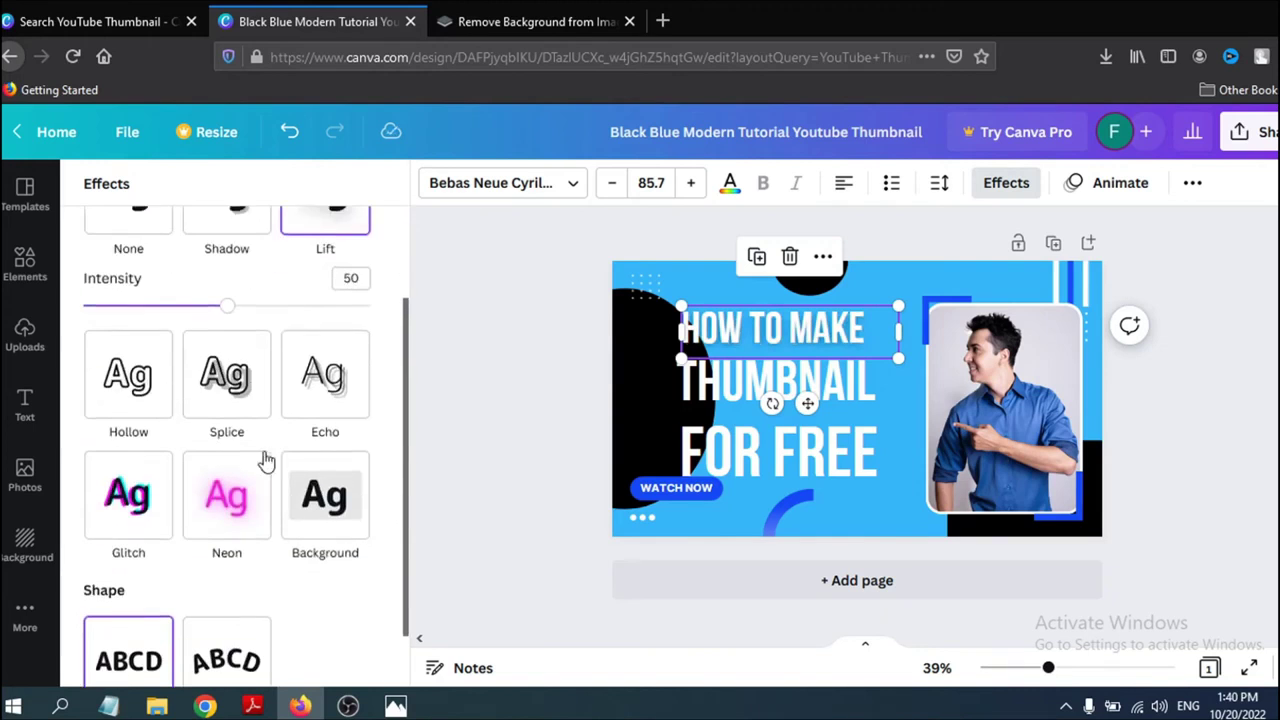
pyautogui.click(322, 495)
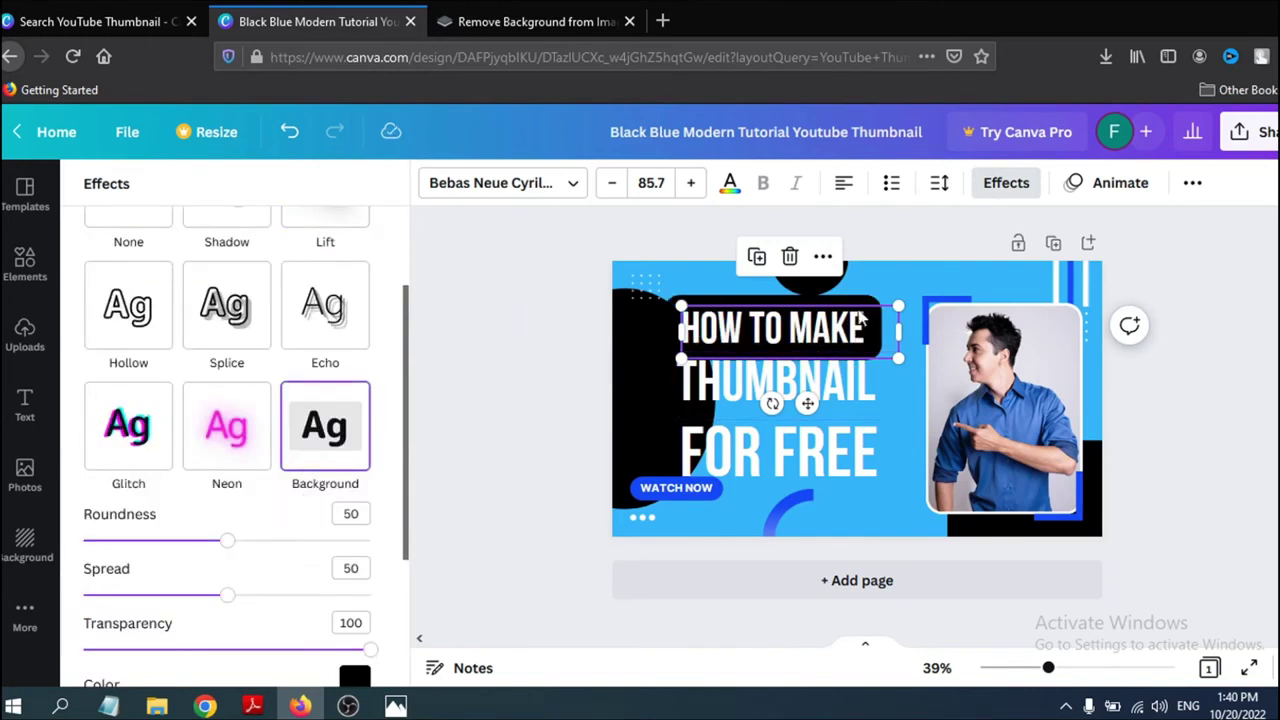
# Try red, purple and yellow for the background behind "HOW TO MAKE", and set it back to black
pyautogui.scroll(-2, 300, 500)
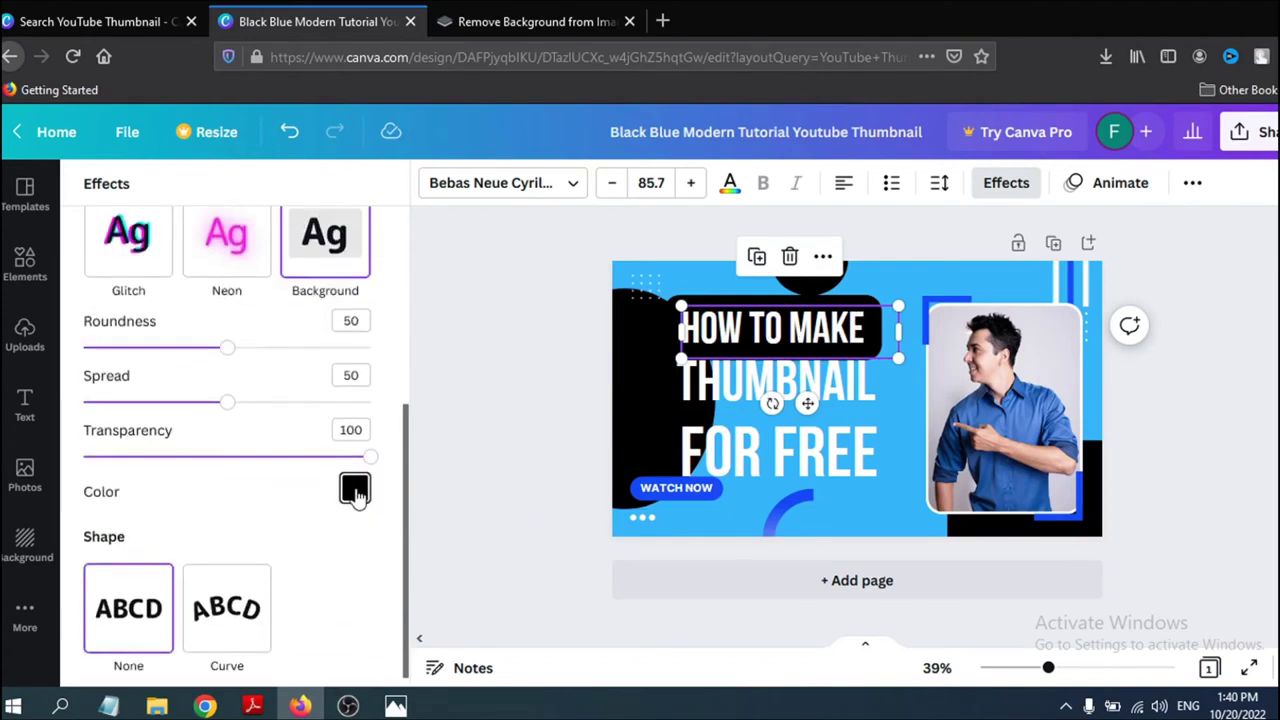
pyautogui.click(354, 487)
pyautogui.click(100, 331)
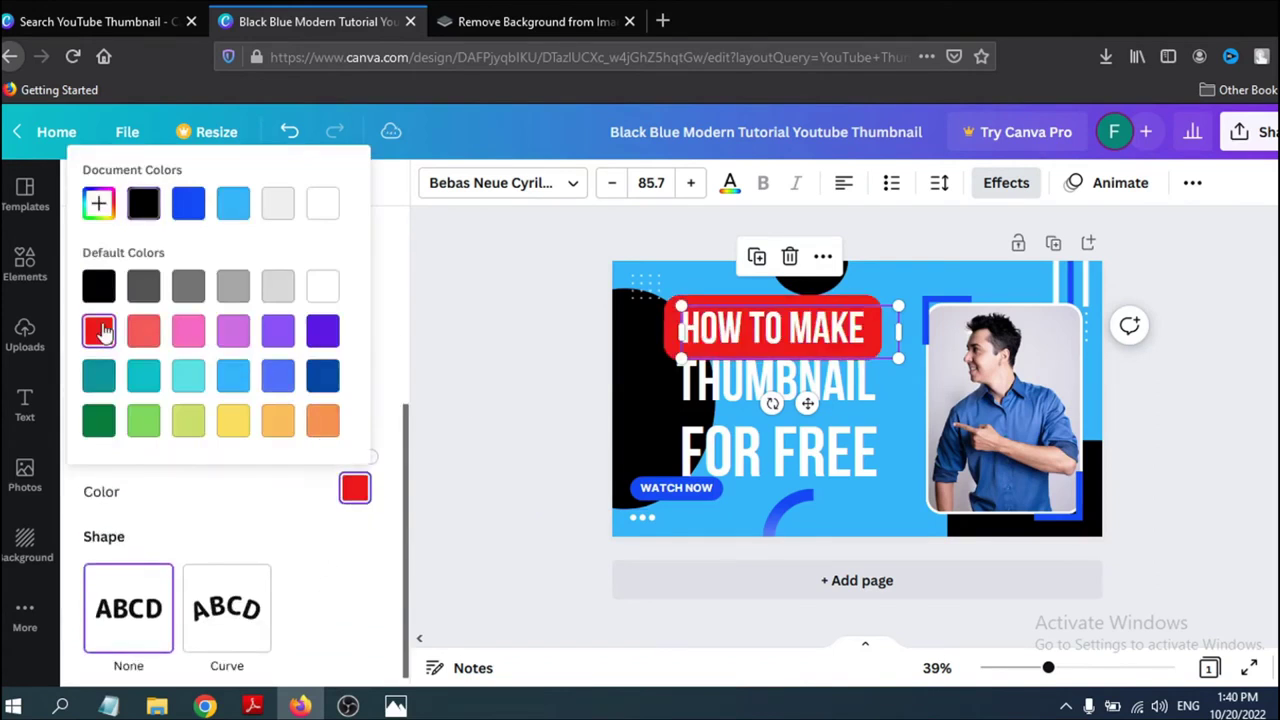
pyautogui.click(238, 333)
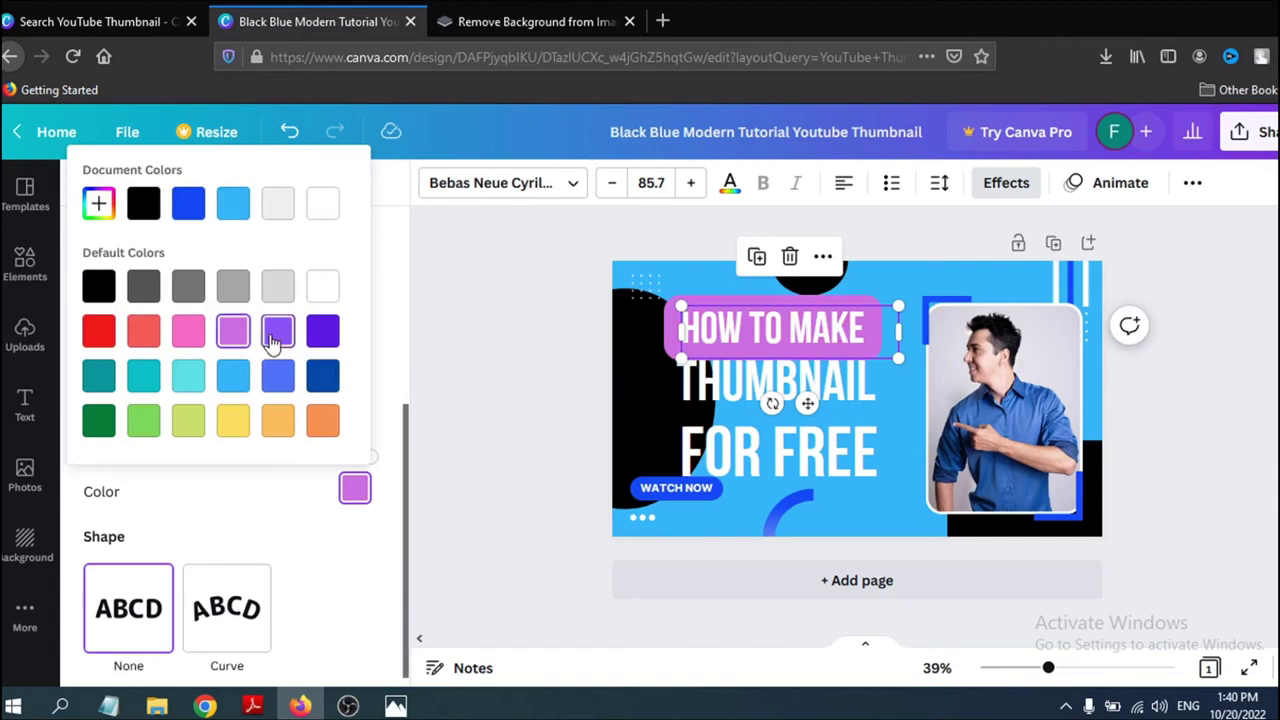
pyautogui.click(236, 424)
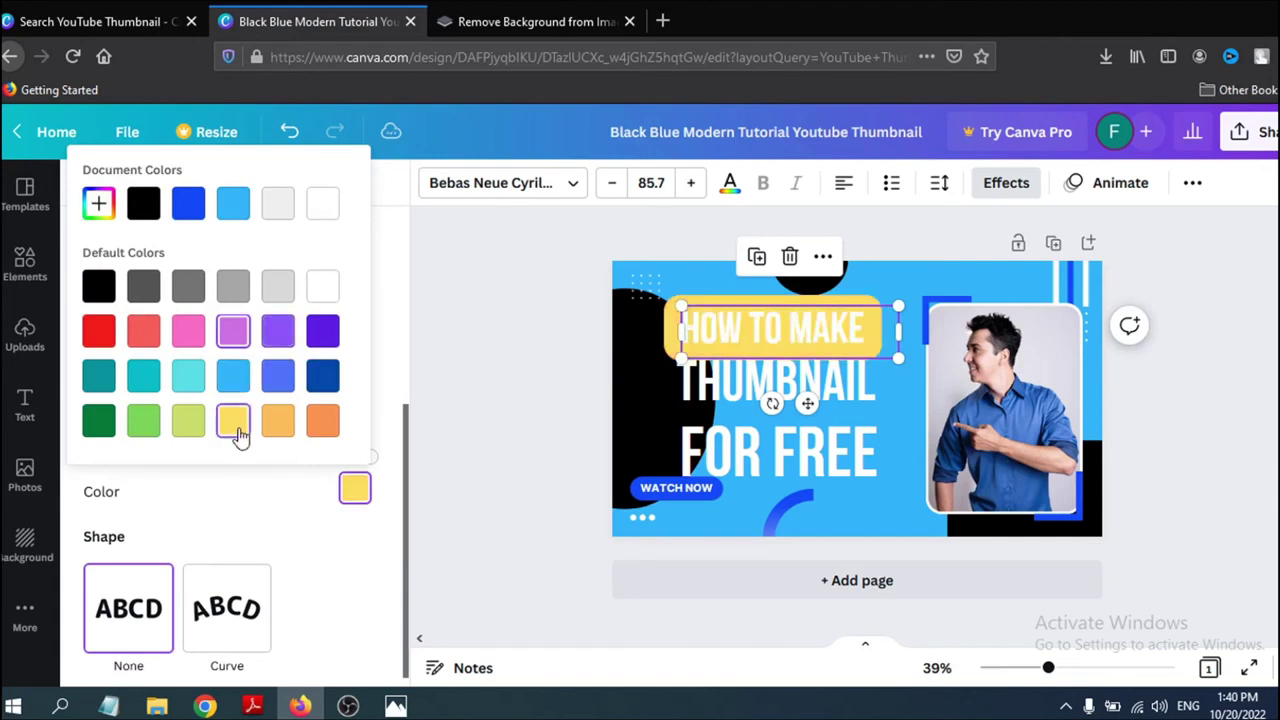
pyautogui.click(104, 299)
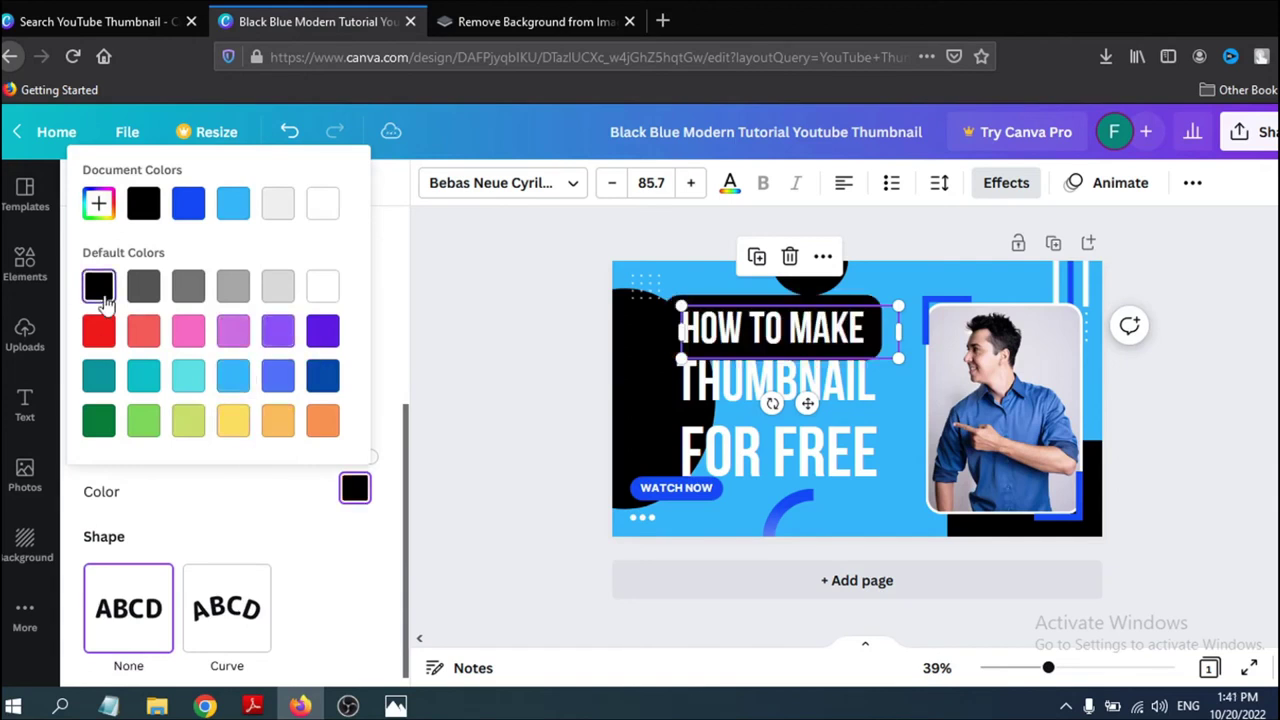
# Recolour the large black circle behind the headline and the small black circle above it to the document's dark blue
pyautogui.click(634, 380)
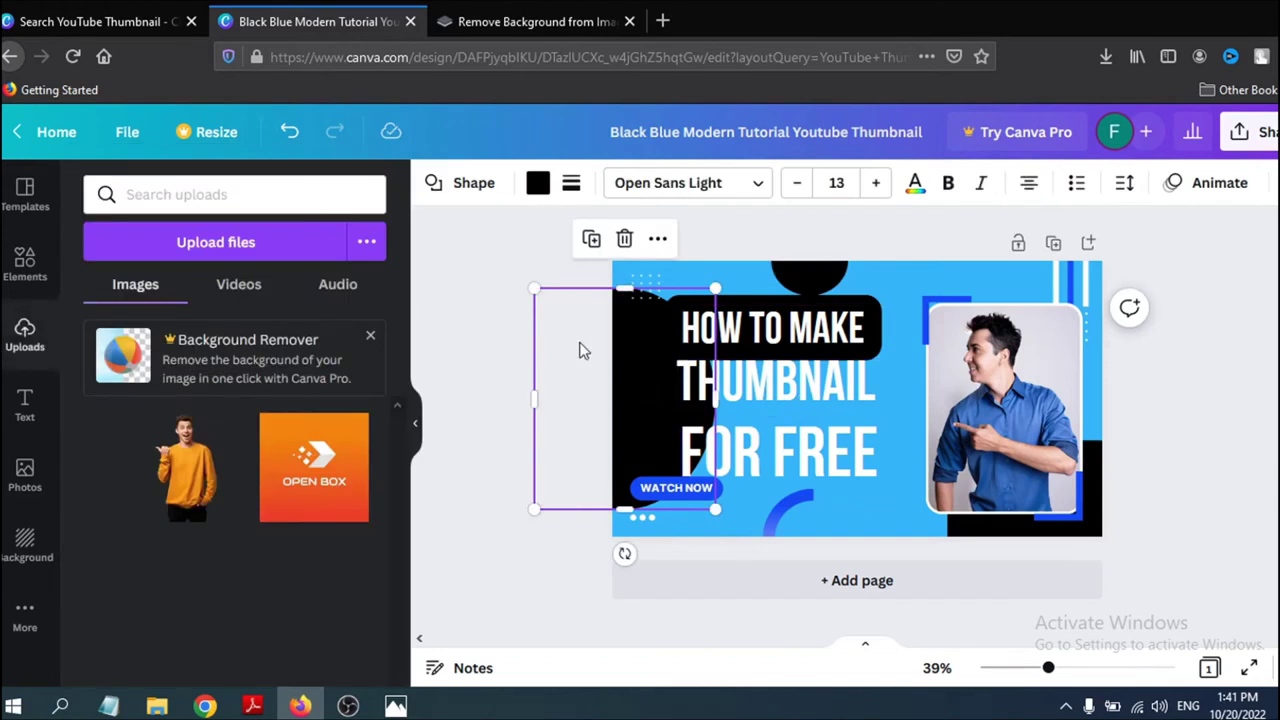
pyautogui.click(538, 182)
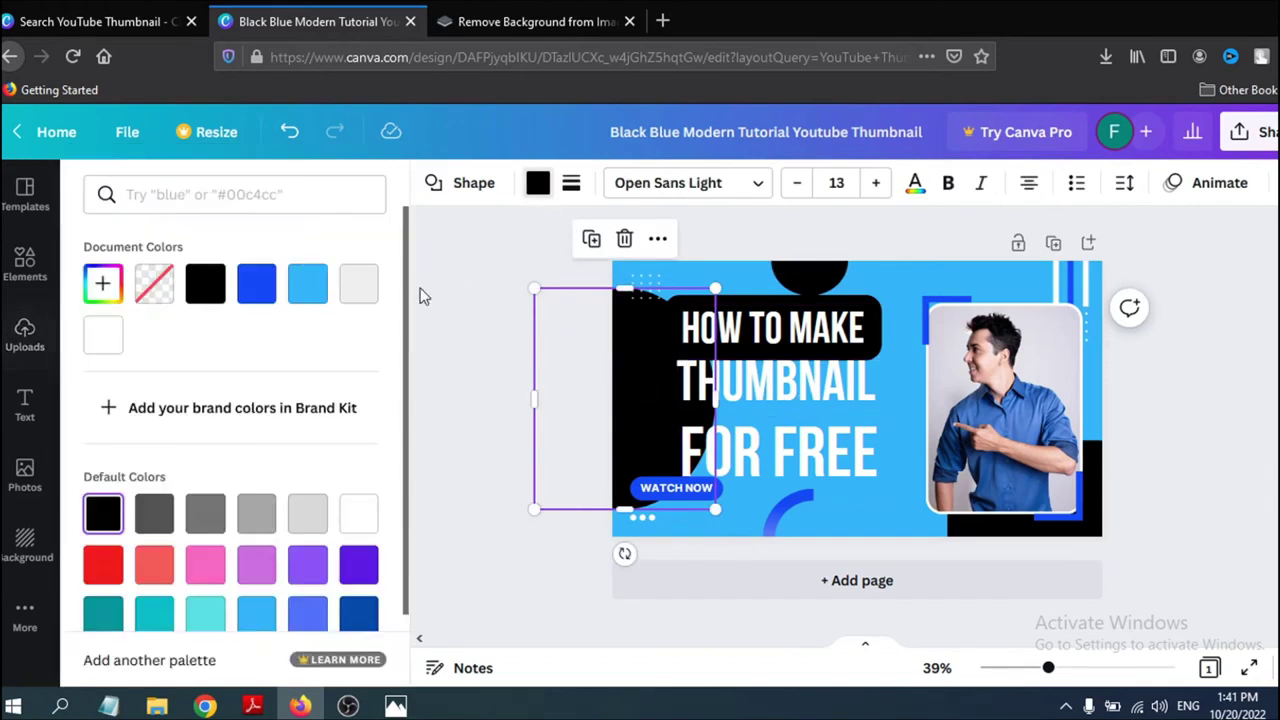
pyautogui.click(248, 298)
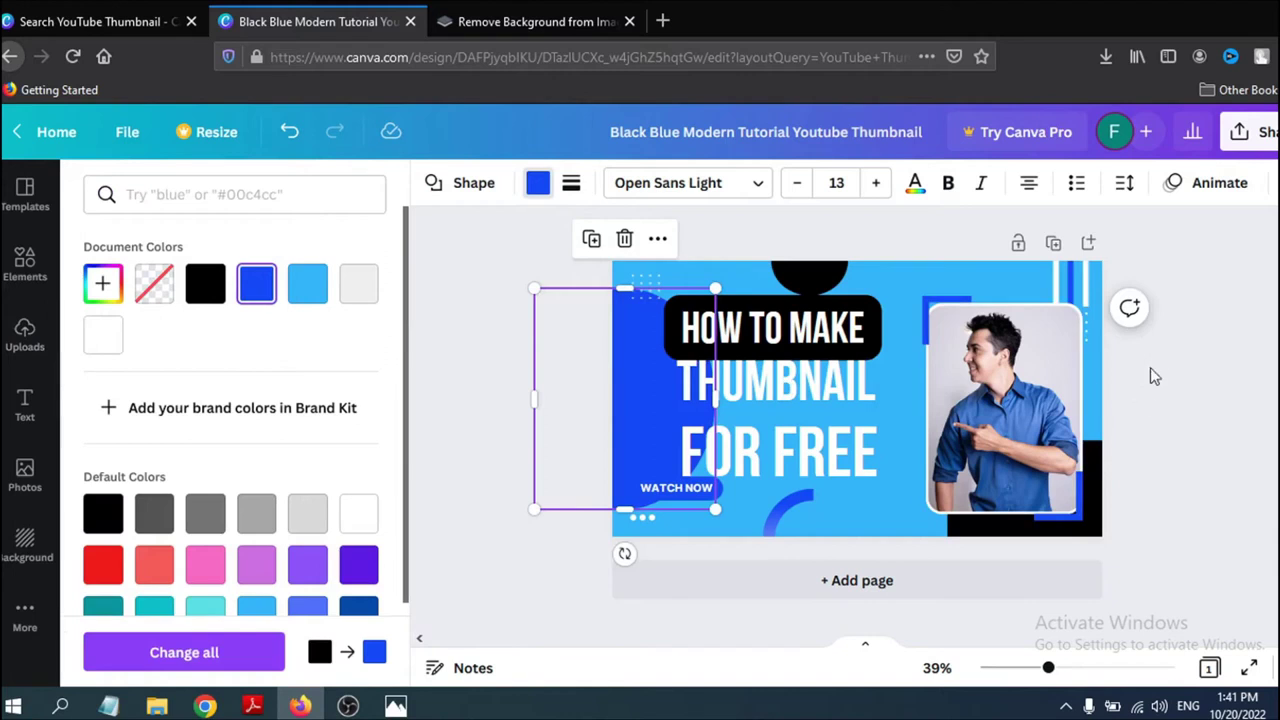
pyautogui.click(838, 278)
pyautogui.click(254, 287)
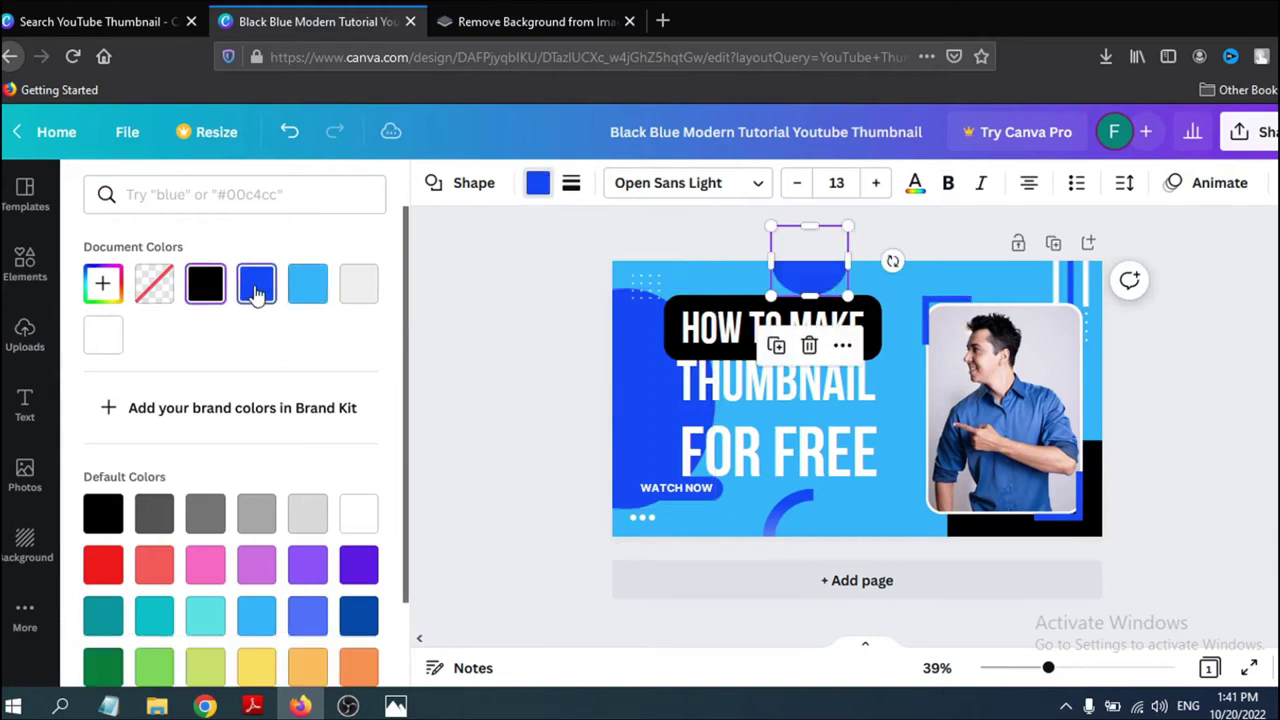
# Move the "WATCH NOW" badge slightly to the right under the headline and change its text to "FOR FREE"
pyautogui.click(673, 496)
pyautogui.moveTo(673, 496); pyautogui.dragTo(717, 505)
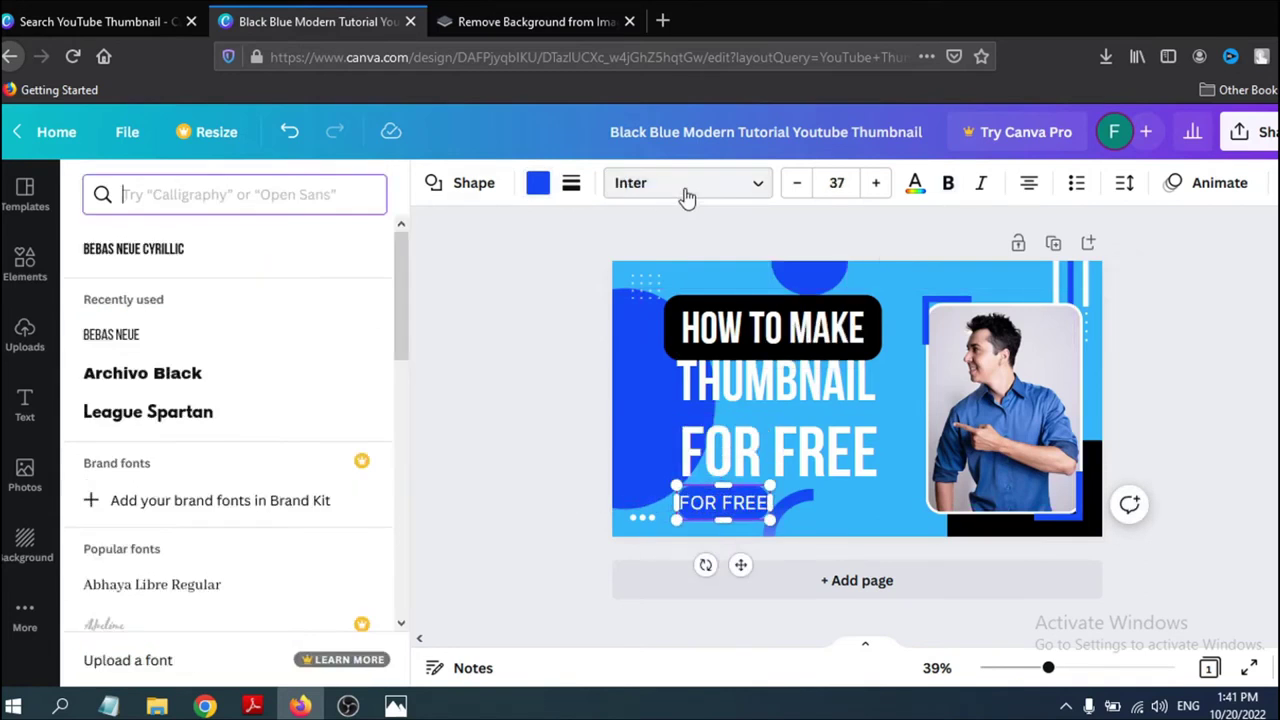
# Check the headline's font and search the fonts for "beb" to find a matching one for the badge text
pyautogui.click(686, 190)
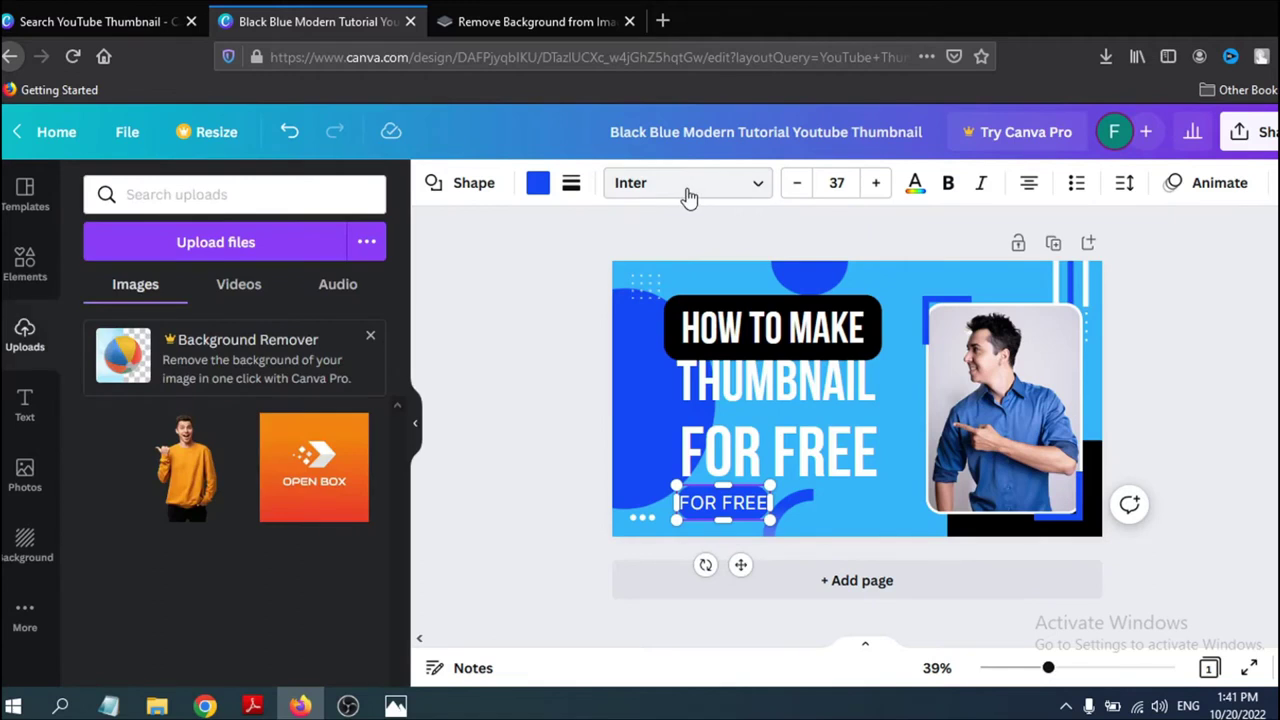
pyautogui.click(634, 192)
pyautogui.click(197, 196)
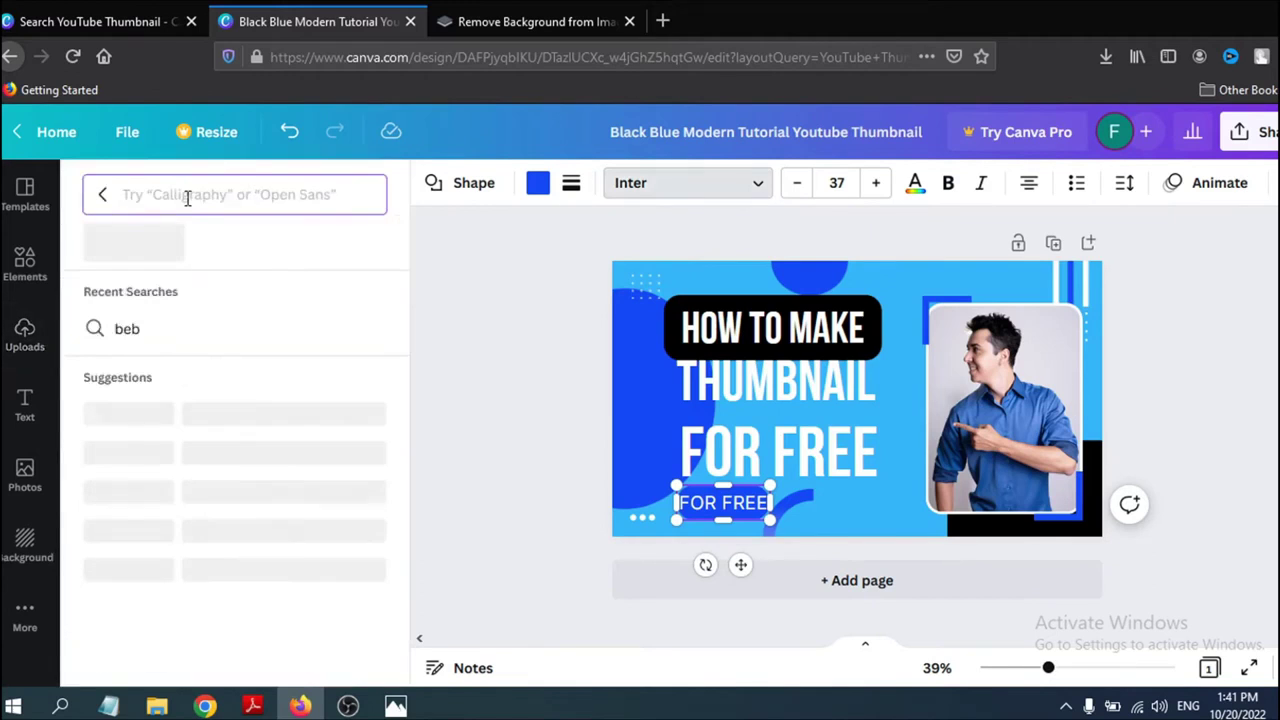
pyautogui.write('be')
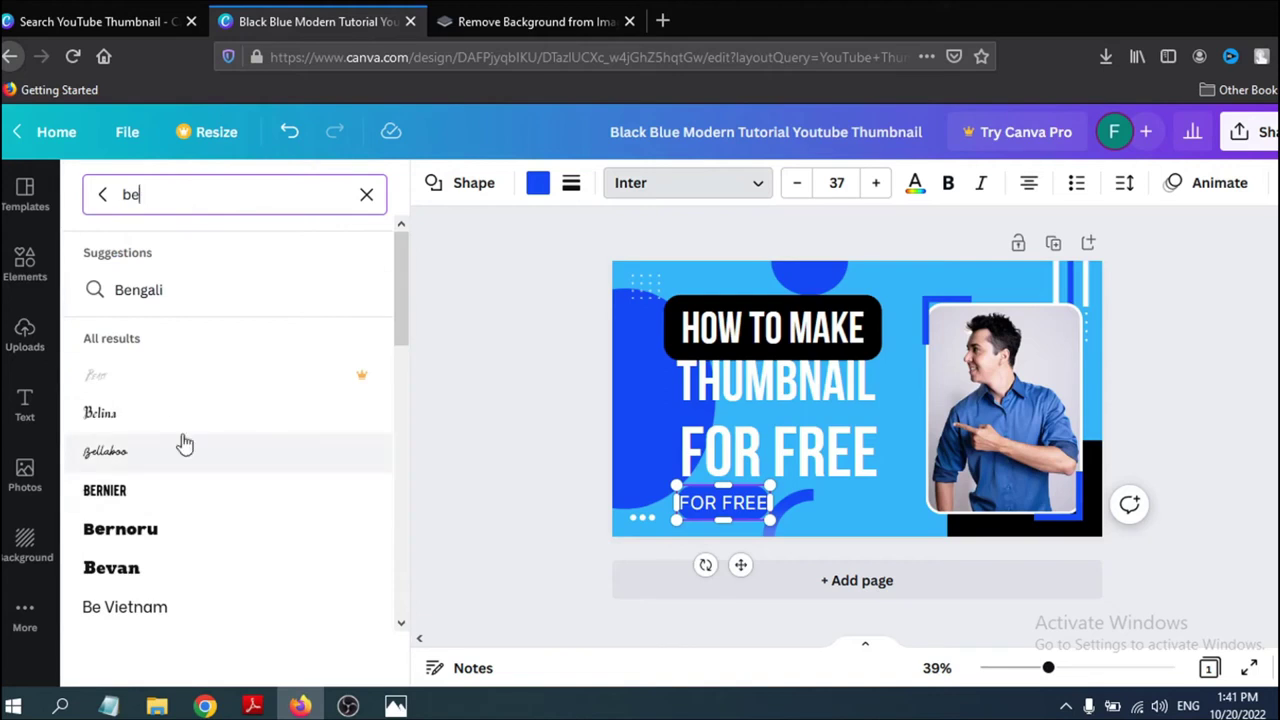
pyautogui.click(713, 332)
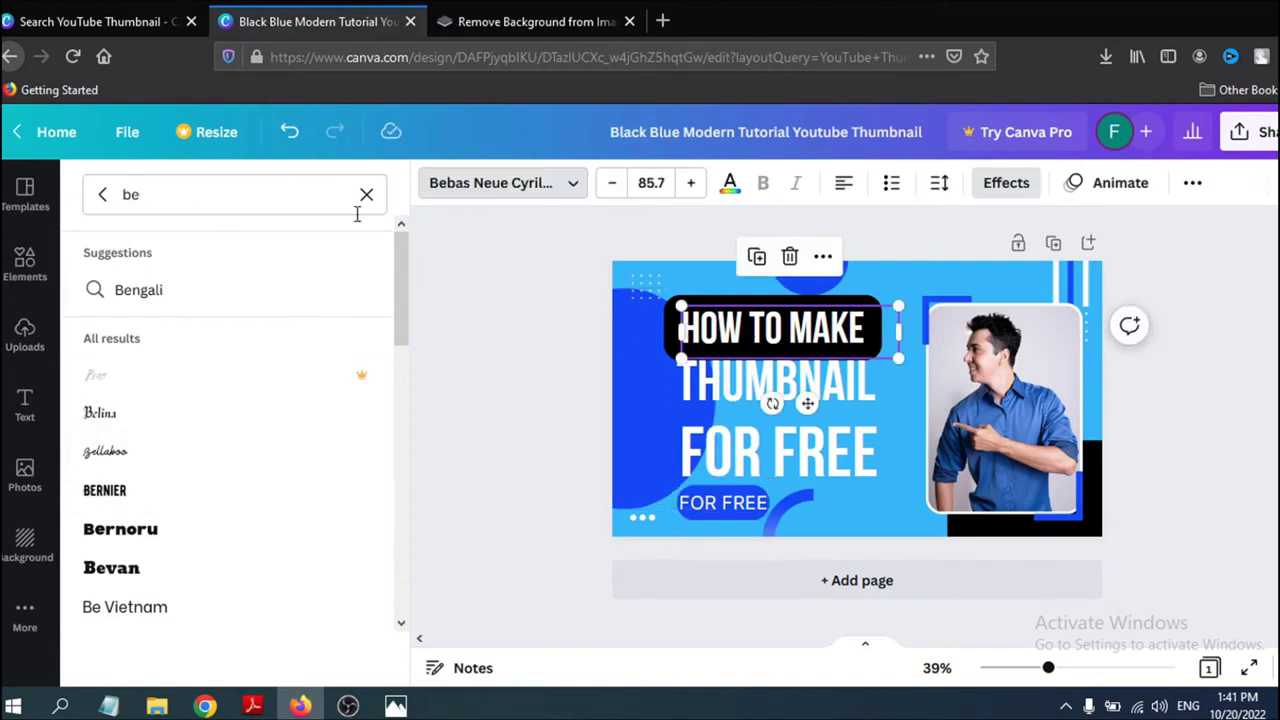
pyautogui.click(197, 197)
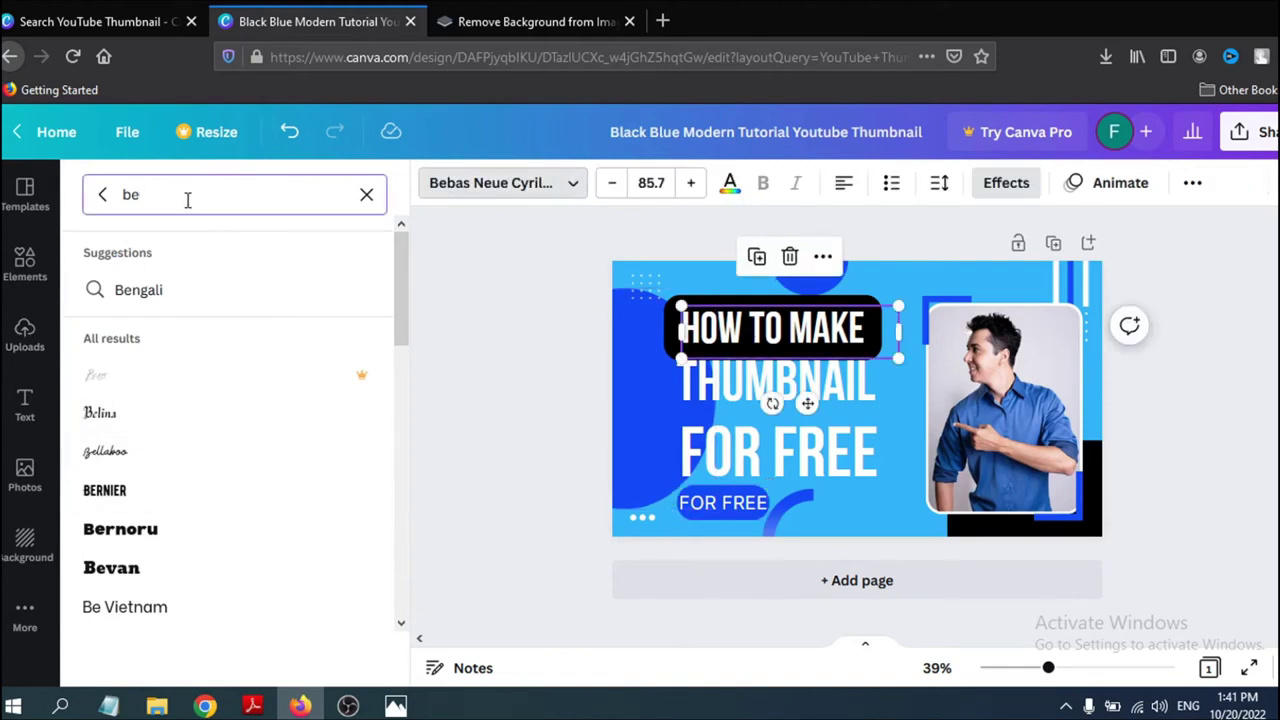
pyautogui.write('b')
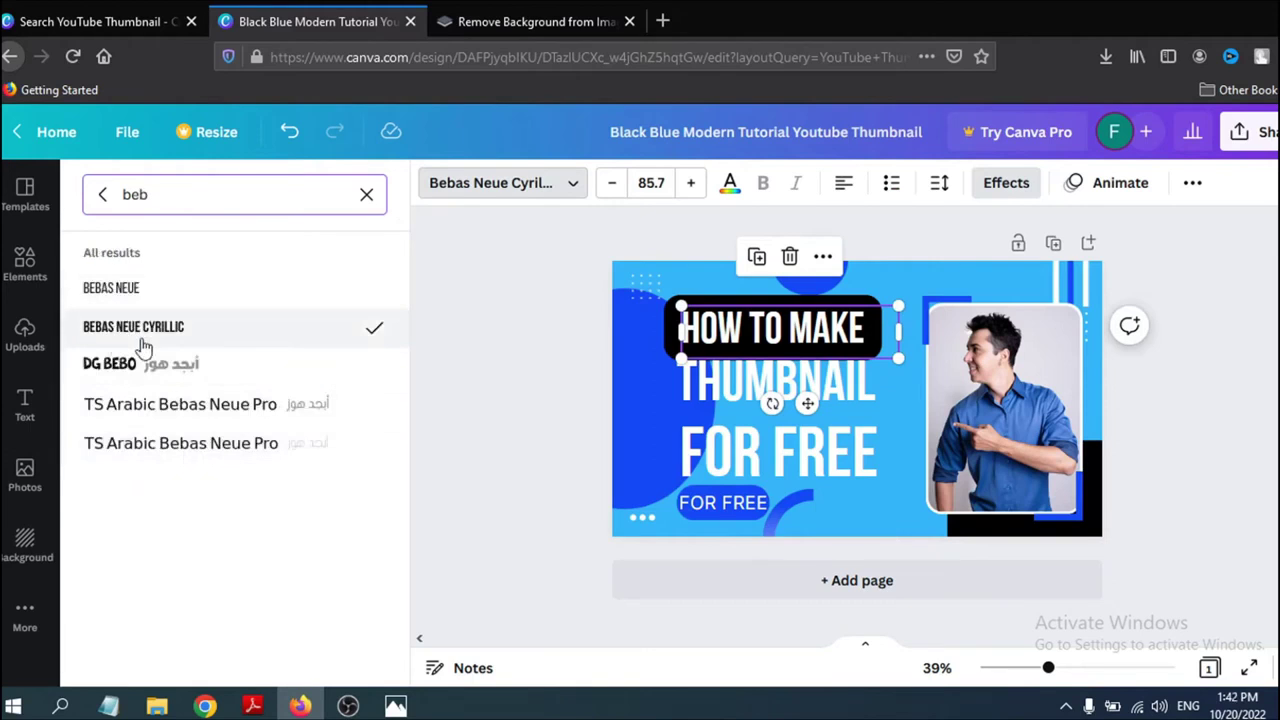
# Widen the blue "FOR FREE" badge and move the "HOW TO MAKE" line slightly upwards
pyautogui.click(765, 510)
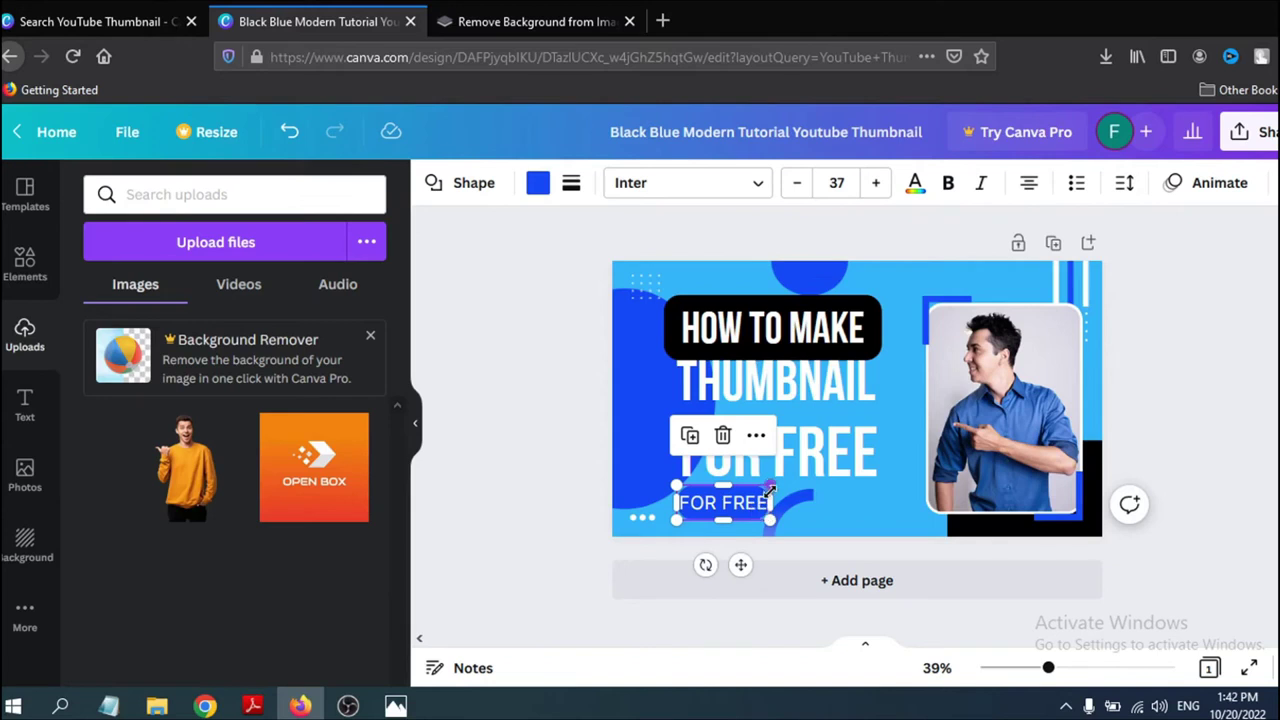
pyautogui.moveTo(770, 489); pyautogui.dragTo(809, 494)
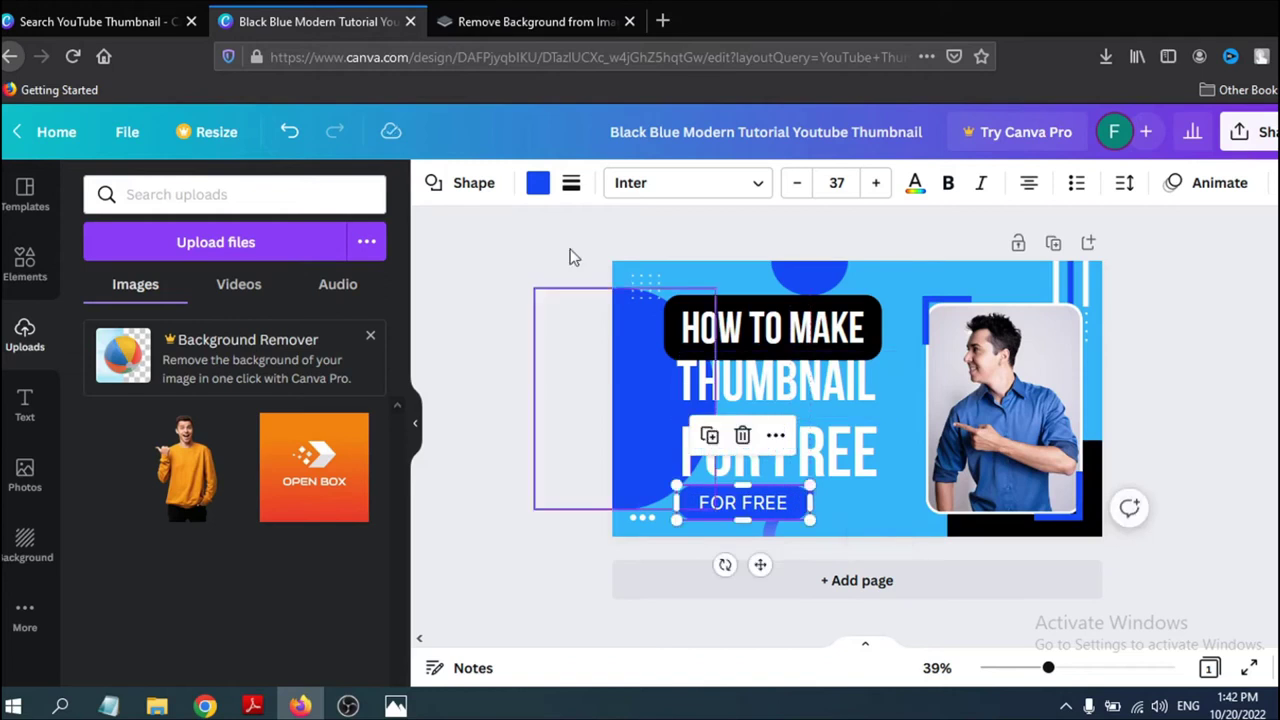
pyautogui.click(571, 257)
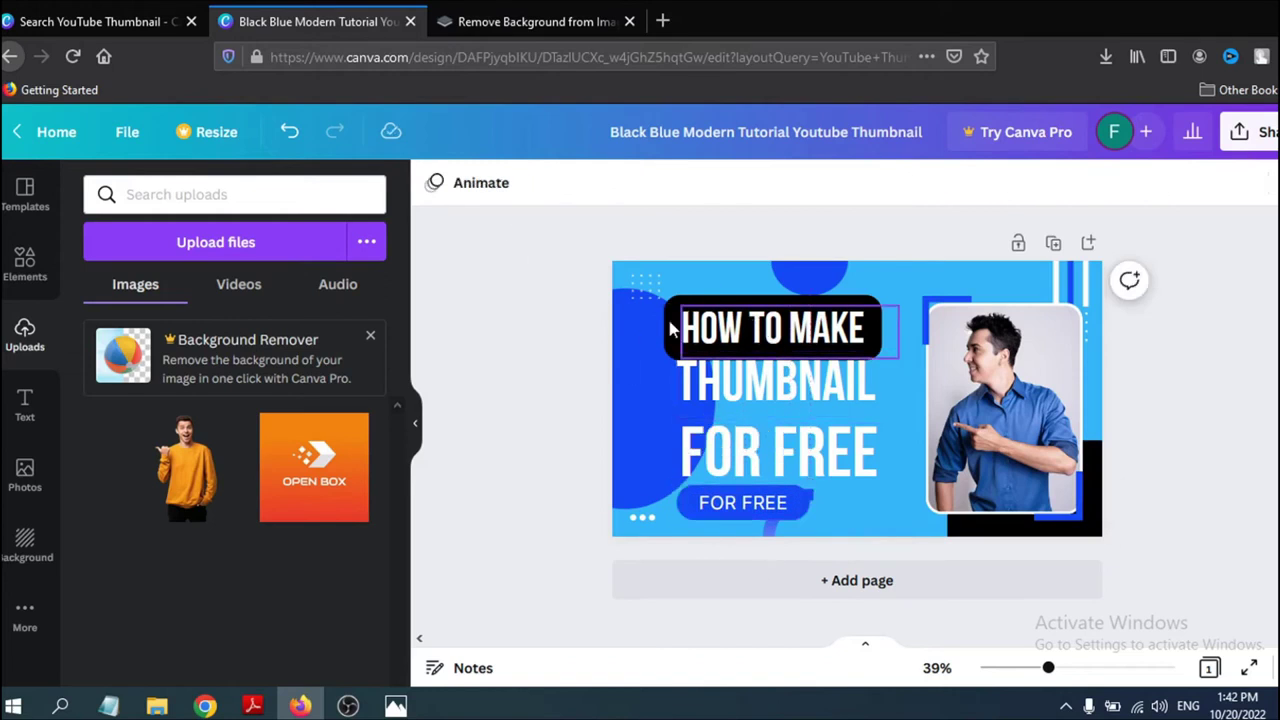
pyautogui.click(682, 326)
pyautogui.moveTo(722, 345)
pyautogui.mouseDown()
pyautogui.moveTo(720, 332)
pyautogui.moveTo(743, 326)
pyautogui.moveTo(691, 349)
pyautogui.moveTo(737, 335)
pyautogui.moveTo(717, 336)
pyautogui.mouseUp()
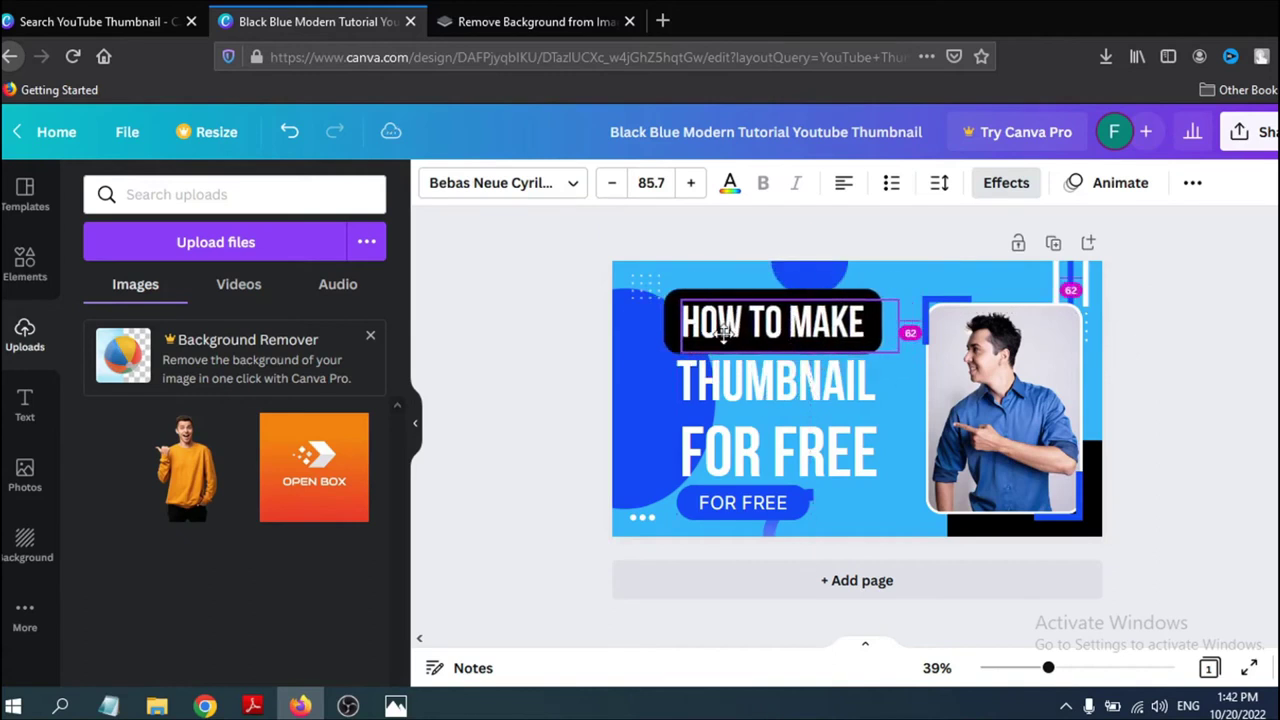
# Give "THUMBNAIL" the black Background effect and change the third headline line to "WITH CANVA", widening its box to fit one line
pyautogui.click(717, 391)
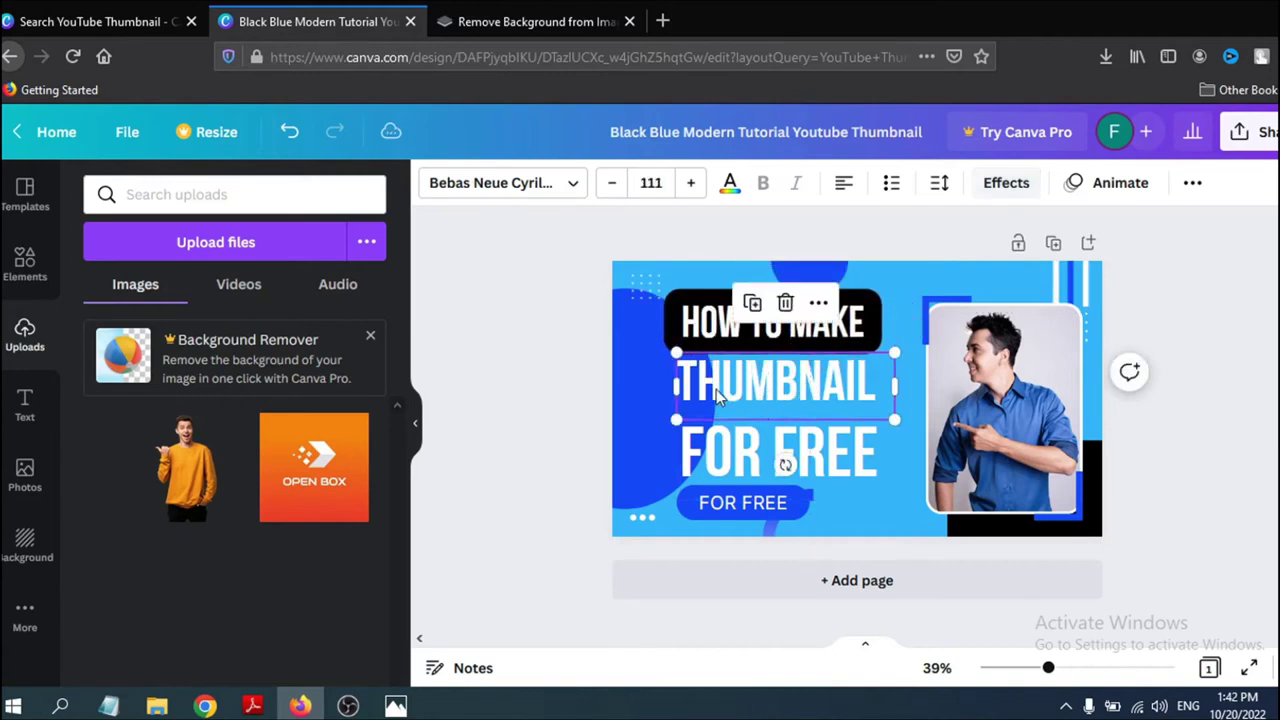
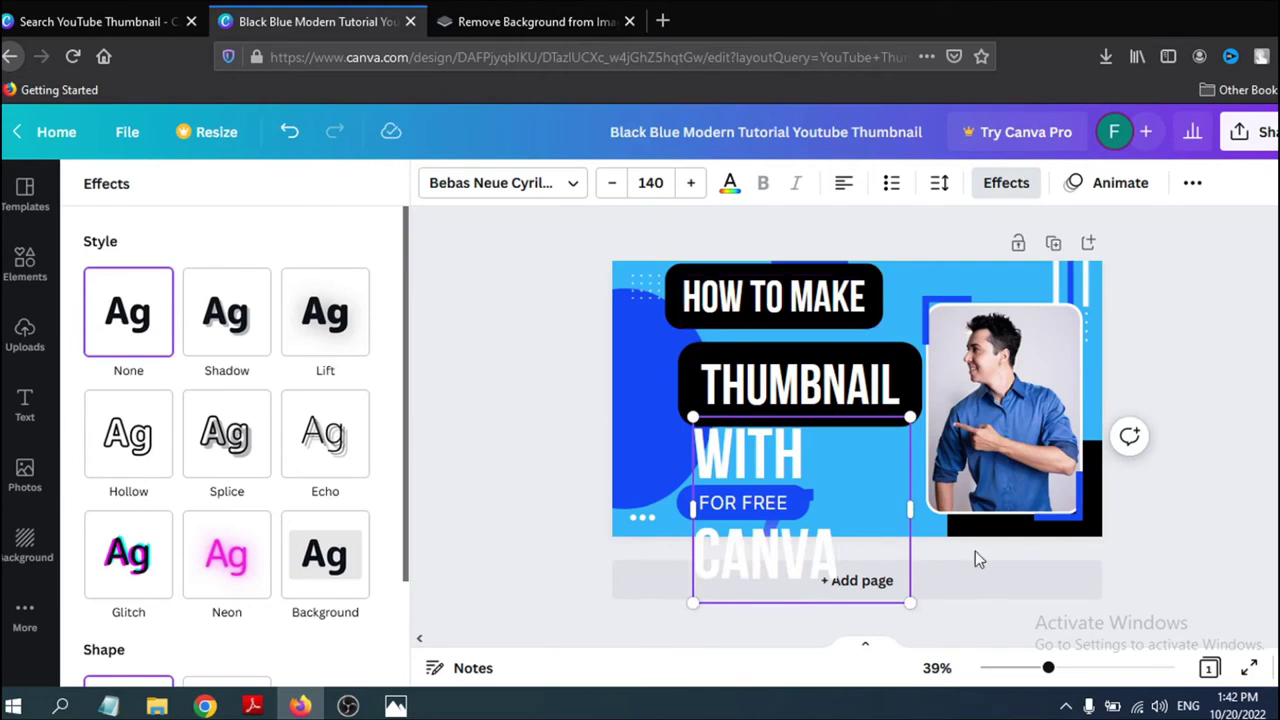
pyautogui.moveTo(913, 514); pyautogui.dragTo(1058, 510)
pyautogui.click(851, 464)
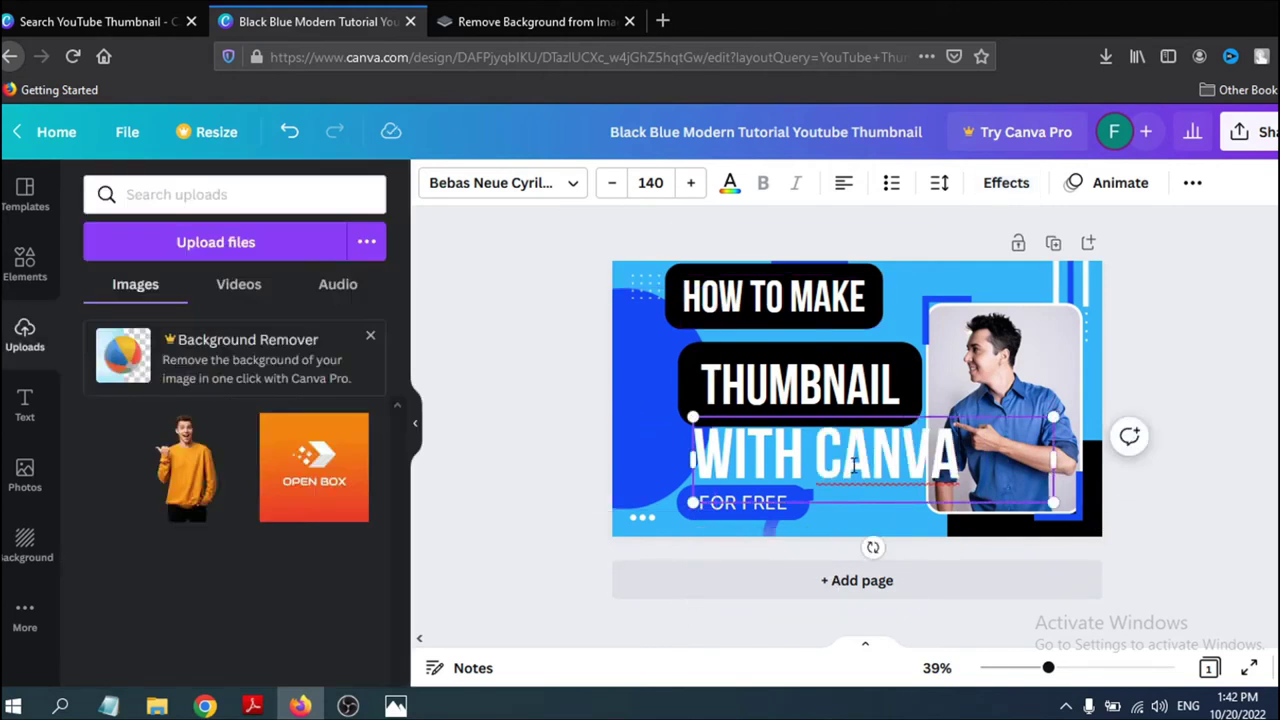
pyautogui.click(490, 414)
# Move the "WITH CANVA" line to the left and shift "THUMBNAIL" slightly up and left
pyautogui.moveTo(831, 457); pyautogui.dragTo(782, 457)
pyautogui.click(800, 380)
pyautogui.moveTo(900, 422); pyautogui.dragTo(873, 383)
# Move the framed photo and its two blue corner brackets against the thumbnail's right edge
pyautogui.click(1088, 498)
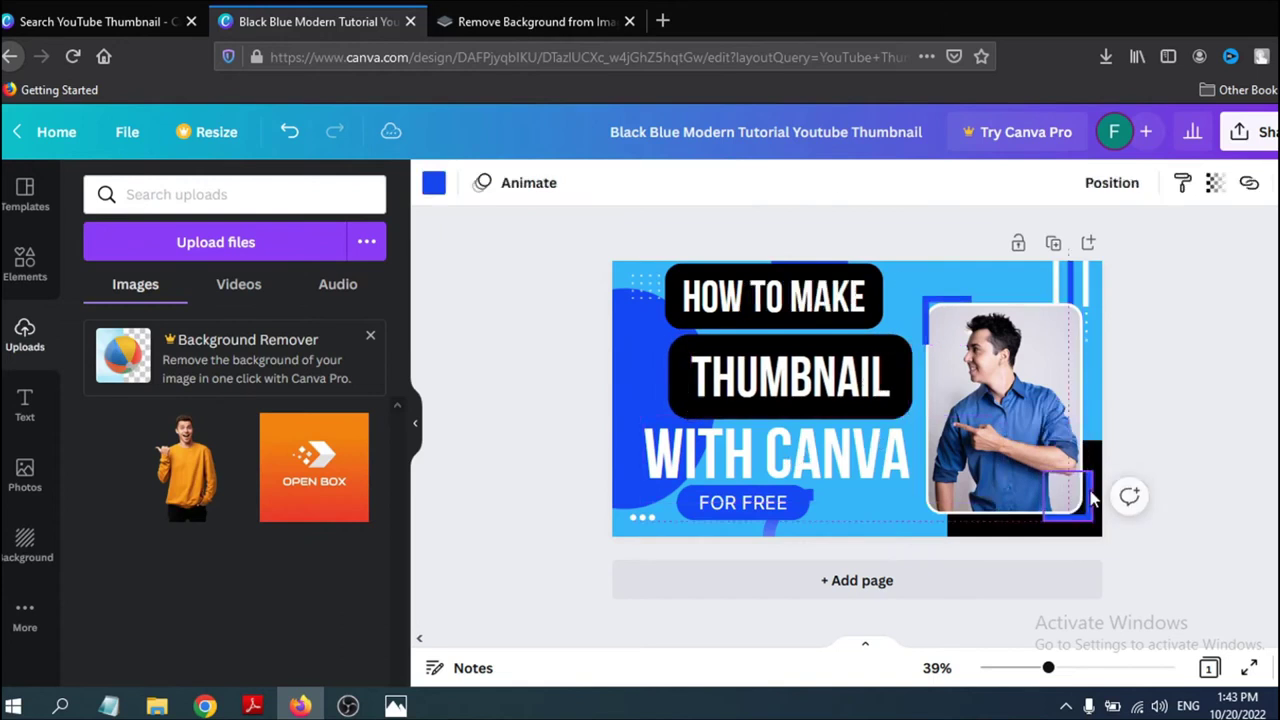
pyautogui.click(963, 372)
pyautogui.moveTo(963, 372)
pyautogui.mouseDown()
pyautogui.moveTo(978, 368)
pyautogui.moveTo(982, 382)
pyautogui.mouseUp()
pyautogui.click(935, 328)
pyautogui.moveTo(935, 328); pyautogui.dragTo(937, 328)
pyautogui.click(1262, 350)
# Shift the "THUMBNAIL" and "WITH CANVA" lines slightly to the right, closer to the photo
pyautogui.click(770, 398)
pyautogui.moveTo(770, 398); pyautogui.dragTo(777, 386)
pyautogui.moveTo(809, 457); pyautogui.dragTo(803, 440)
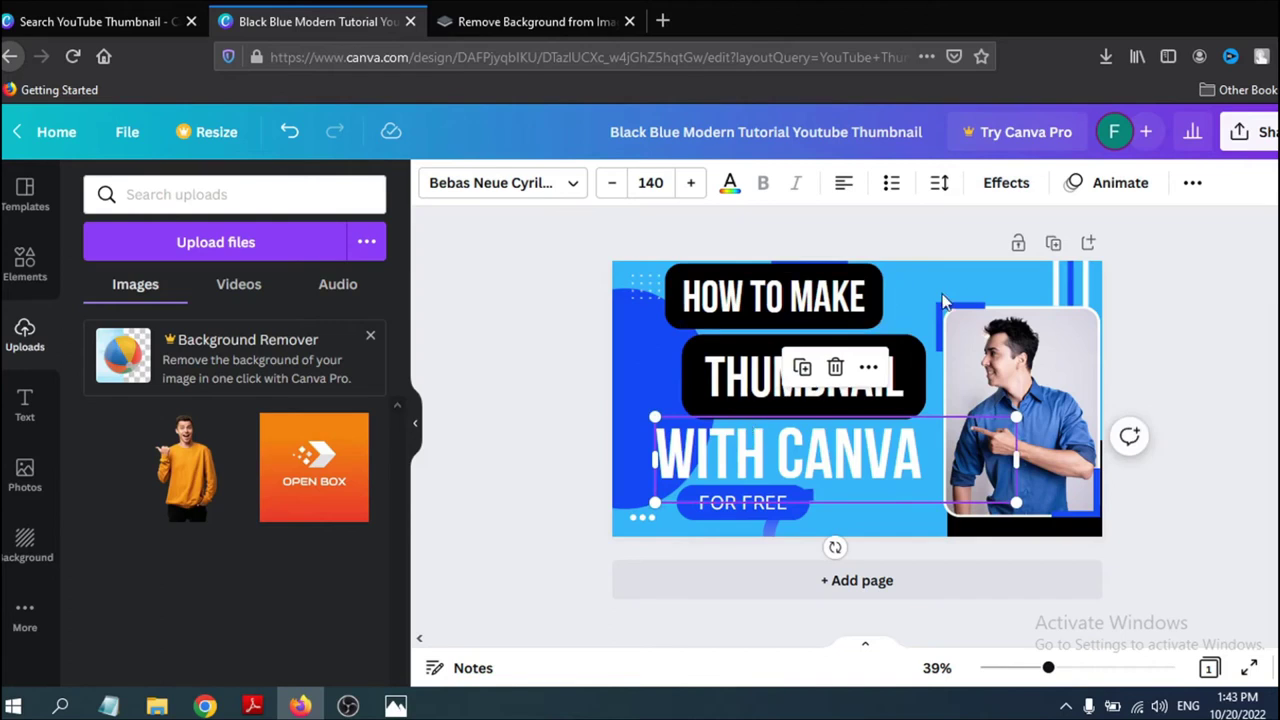
pyautogui.click(883, 246)
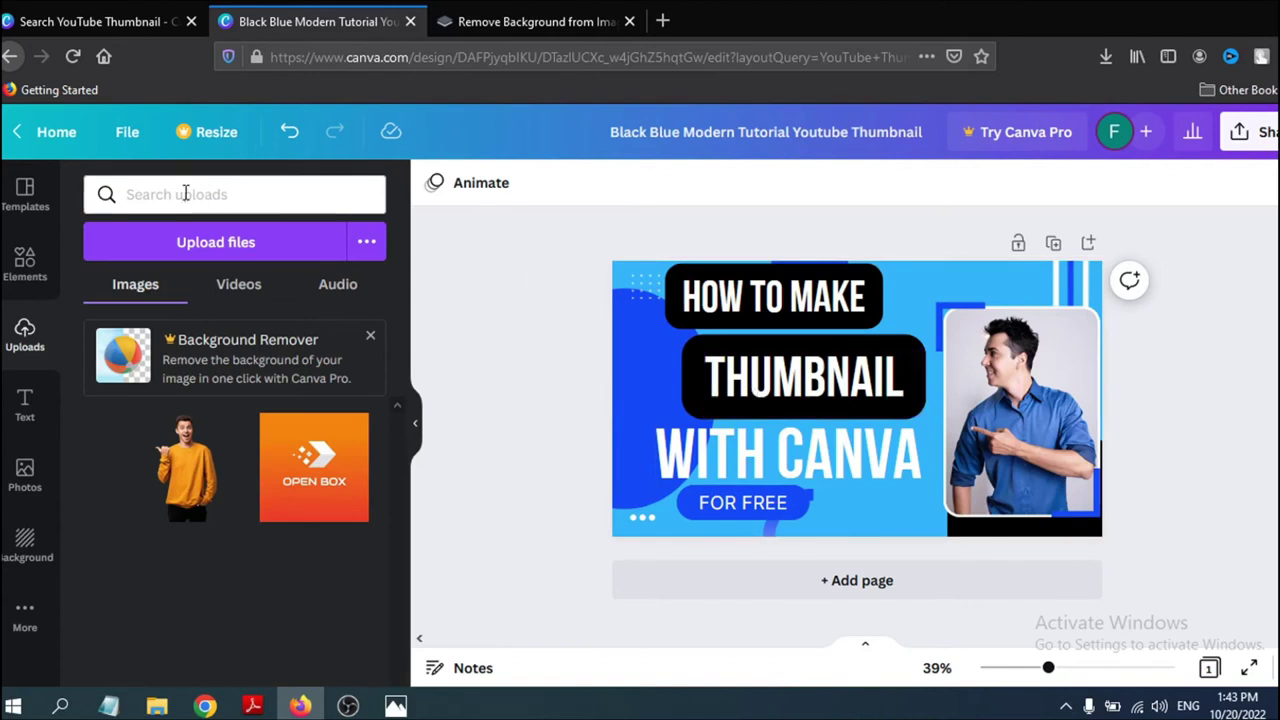
# Search the elements library for "youtube" and add the red YouTube play-button logo to the thumbnail
pyautogui.click(25, 266)
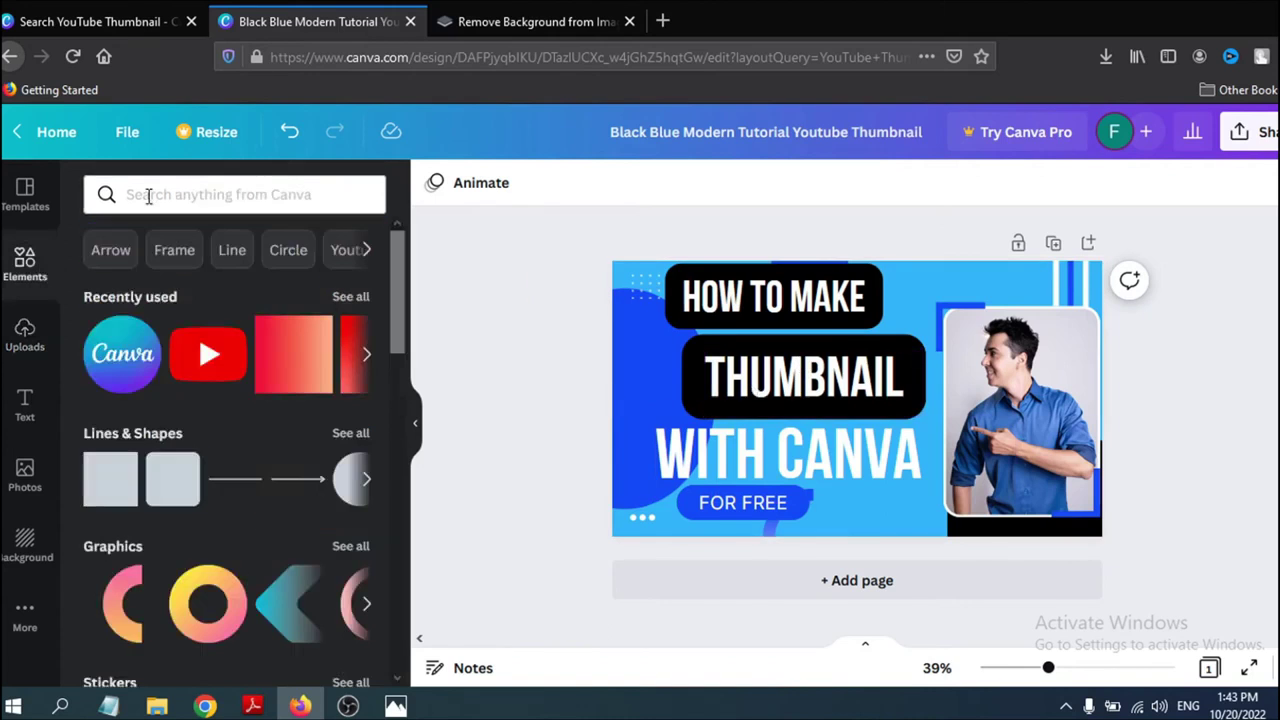
pyautogui.click(148, 196)
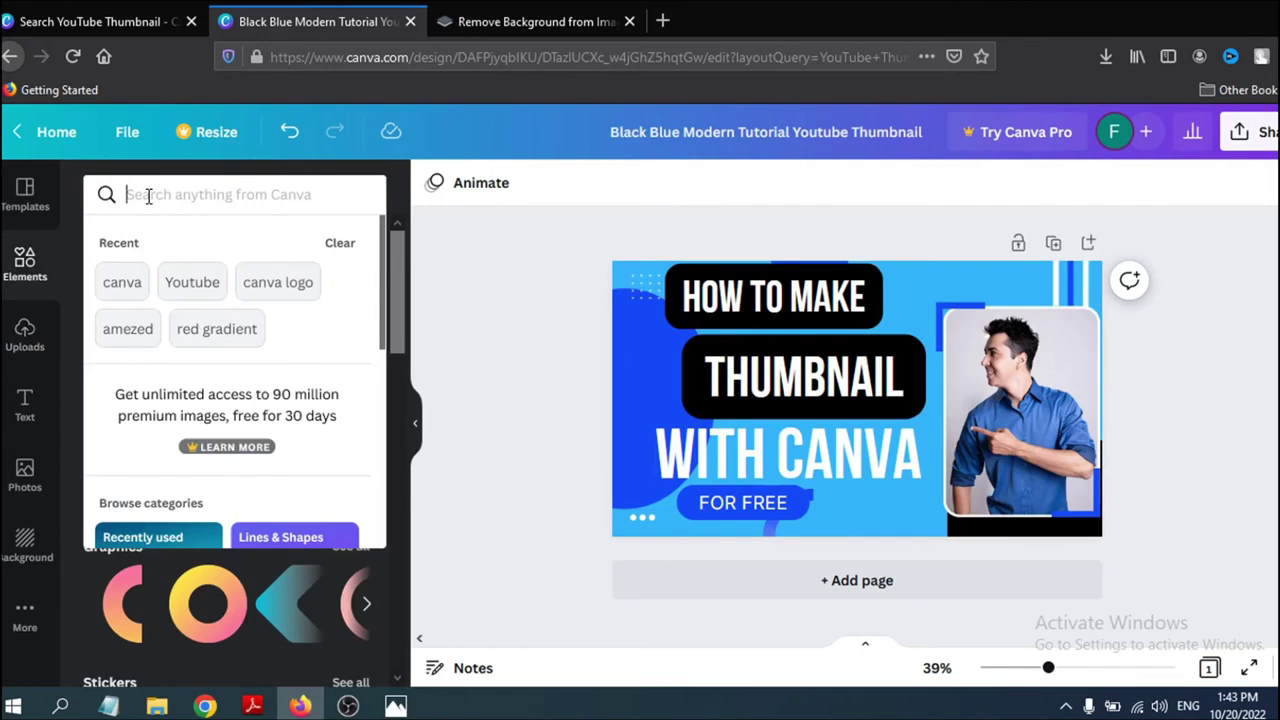
pyautogui.write('youtube')
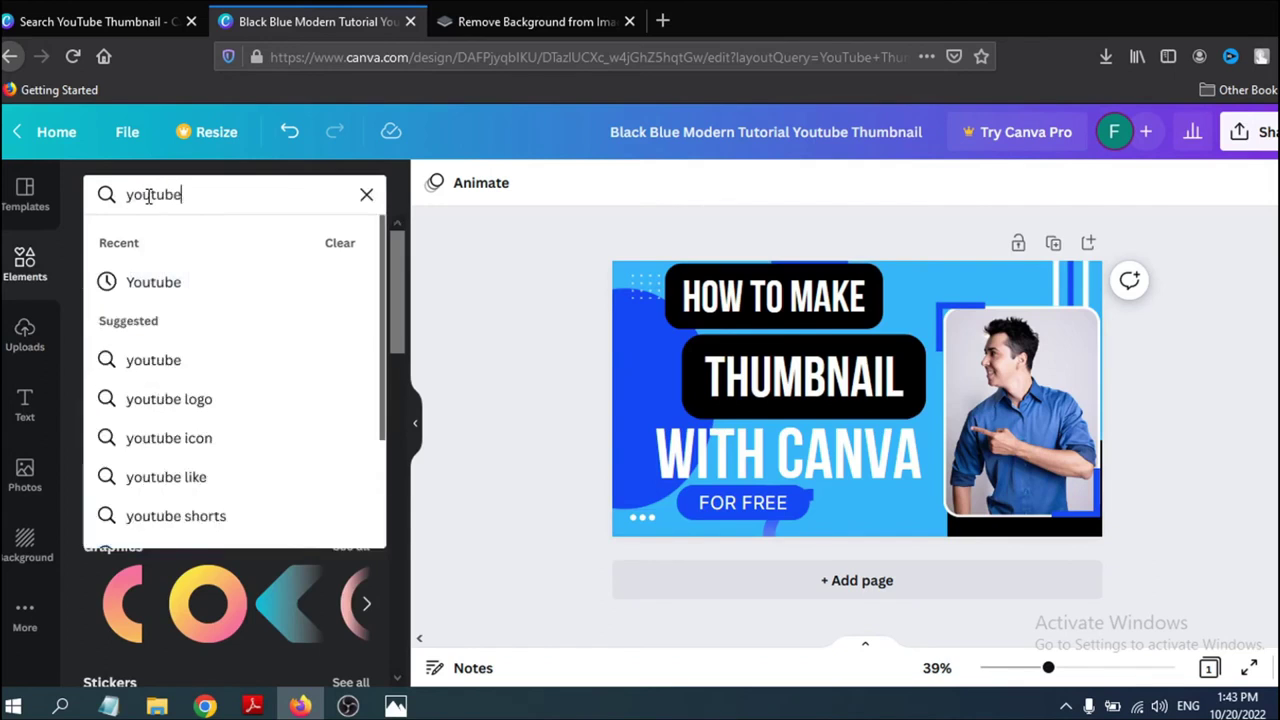
pyautogui.press('Return')
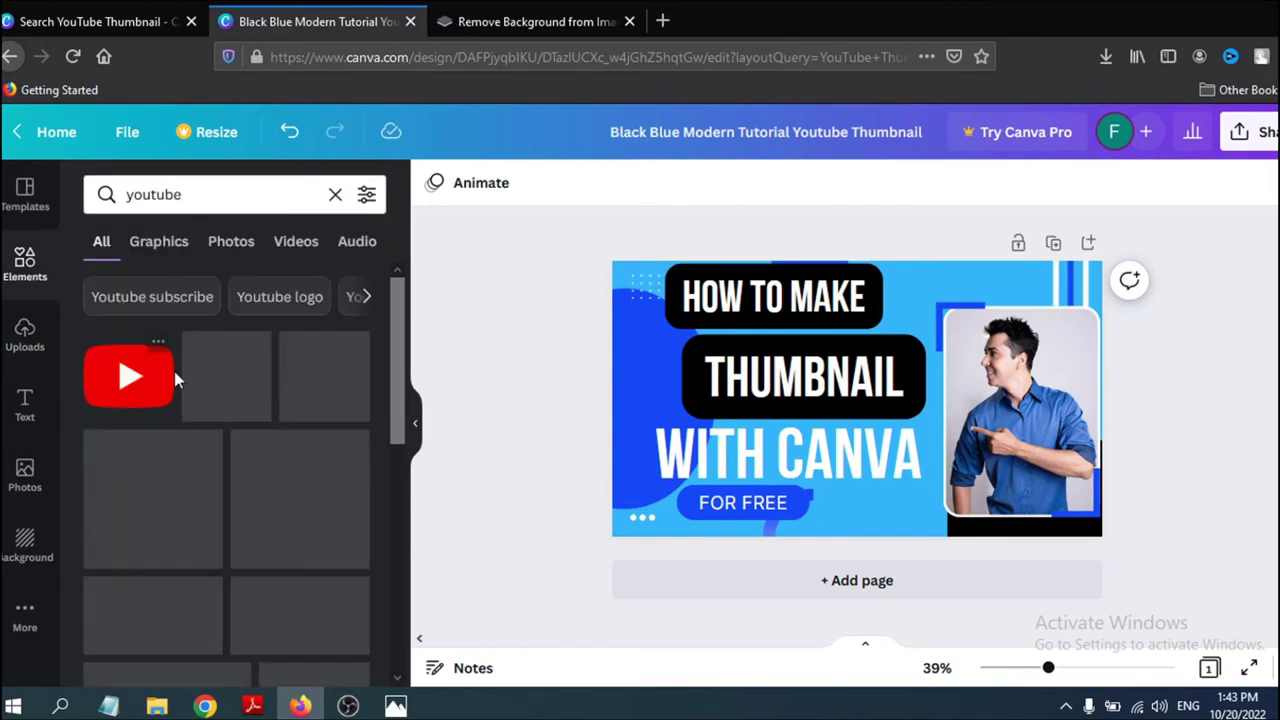
pyautogui.scroll(-3, 155, 470)
pyautogui.scroll(3, 157, 398)
pyautogui.moveTo(131, 384); pyautogui.dragTo(684, 375)
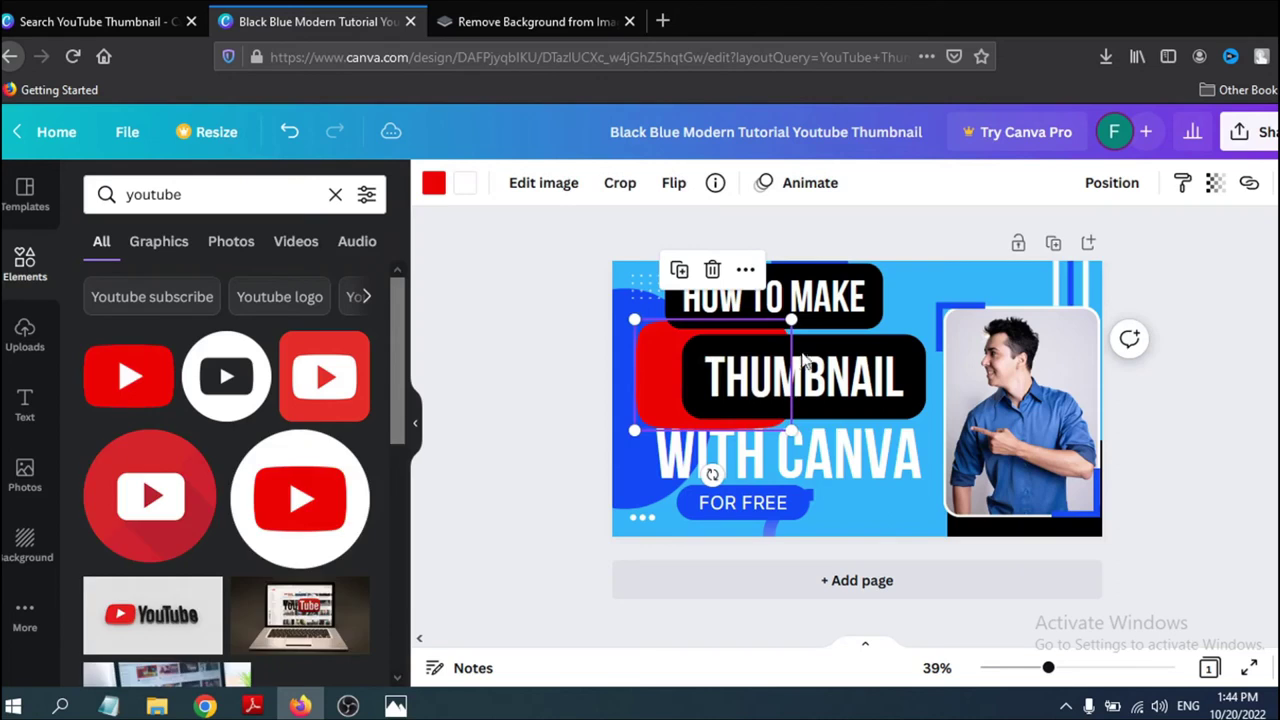
# Shrink the YouTube logo, place it just left of "THUMBNAIL", and shift that headline line slightly to the right
pyautogui.moveTo(760, 325); pyautogui.dragTo(644, 394)
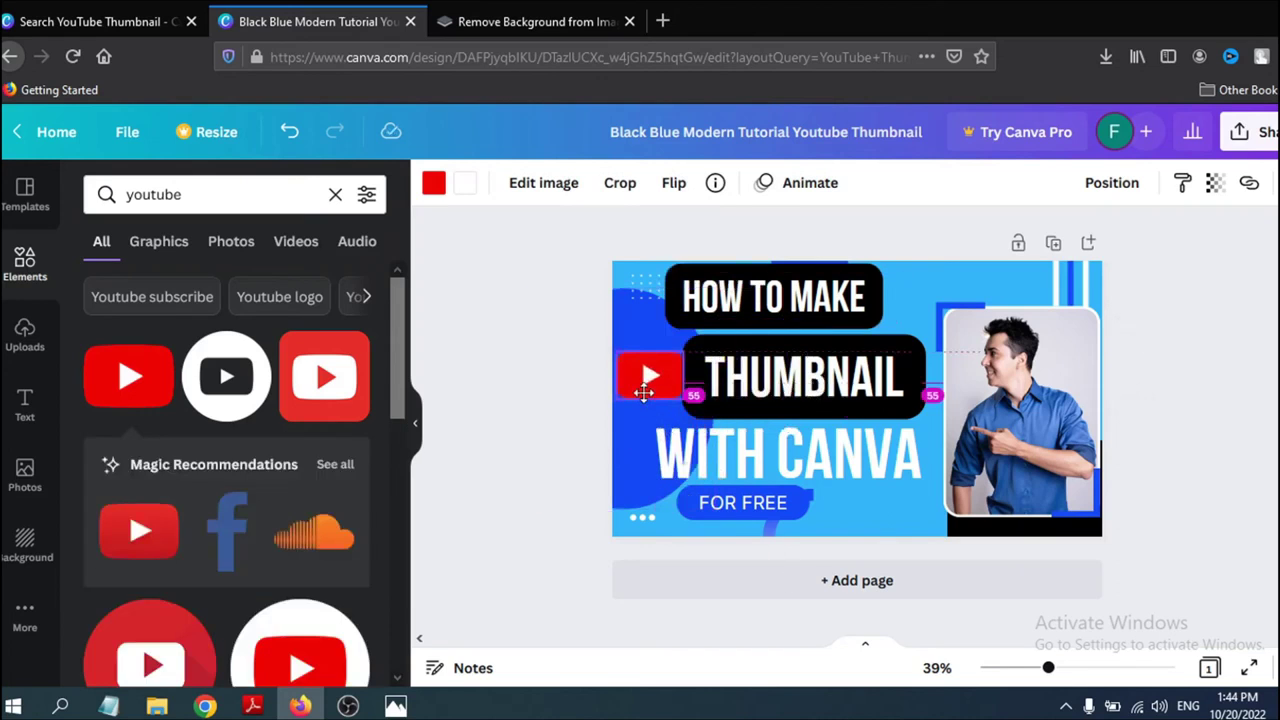
pyautogui.click(543, 334)
pyautogui.moveTo(752, 385); pyautogui.dragTo(765, 386)
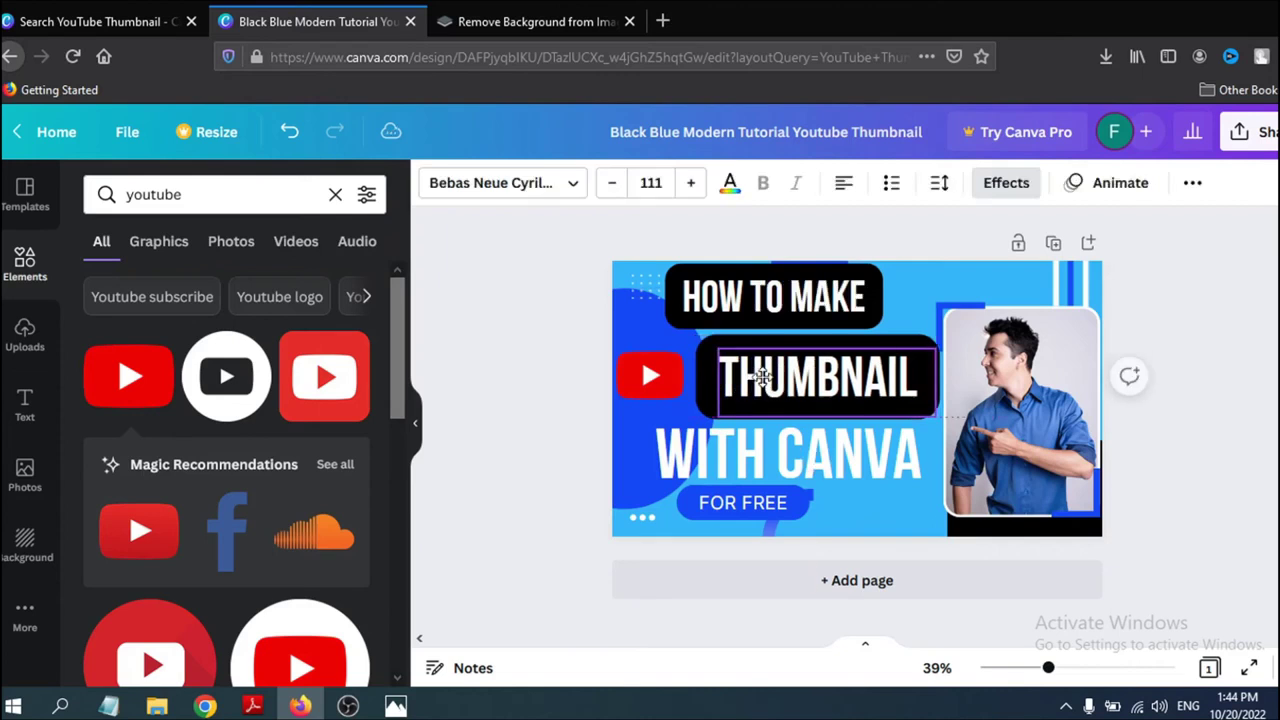
# Search the elements library for "canva" and add the round gradient Canva logo above the framed photo
pyautogui.click(189, 196)
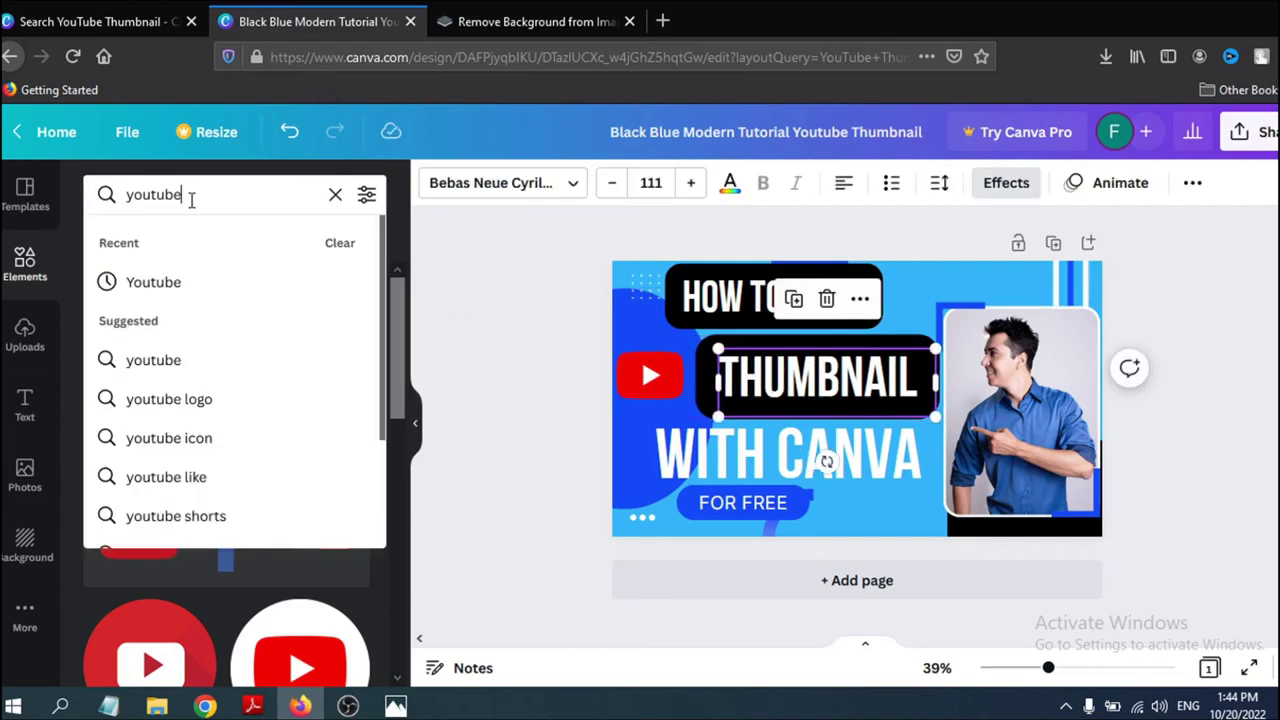
pyautogui.press('BackSpace')
pyautogui.press('BackSpace')
pyautogui.press('BackSpace')
pyautogui.press('BackSpace')
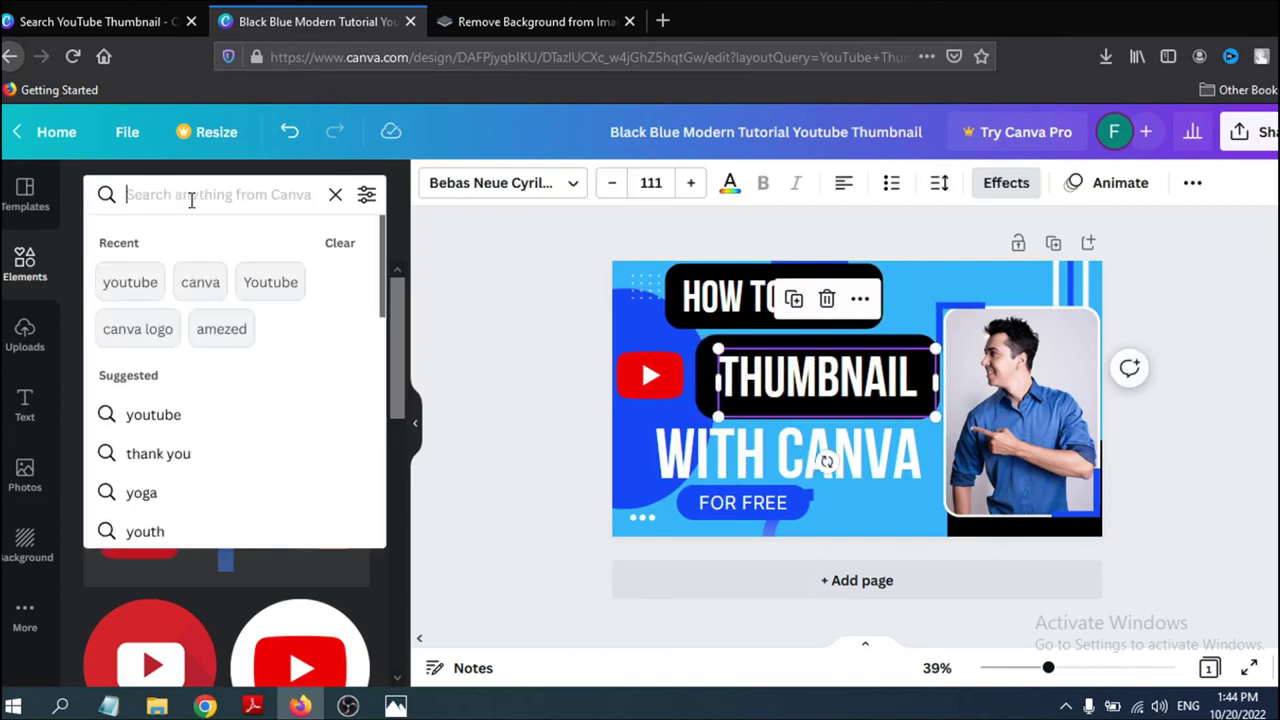
pyautogui.write('canva')
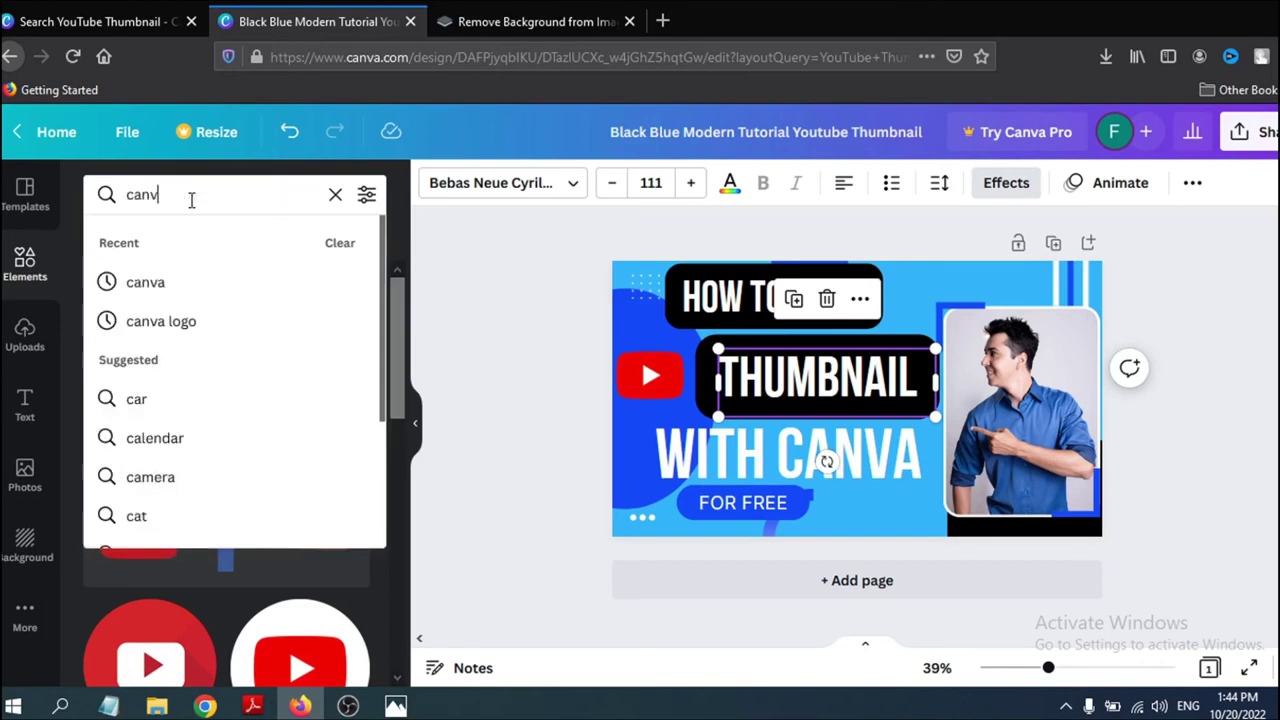
pyautogui.click(160, 287)
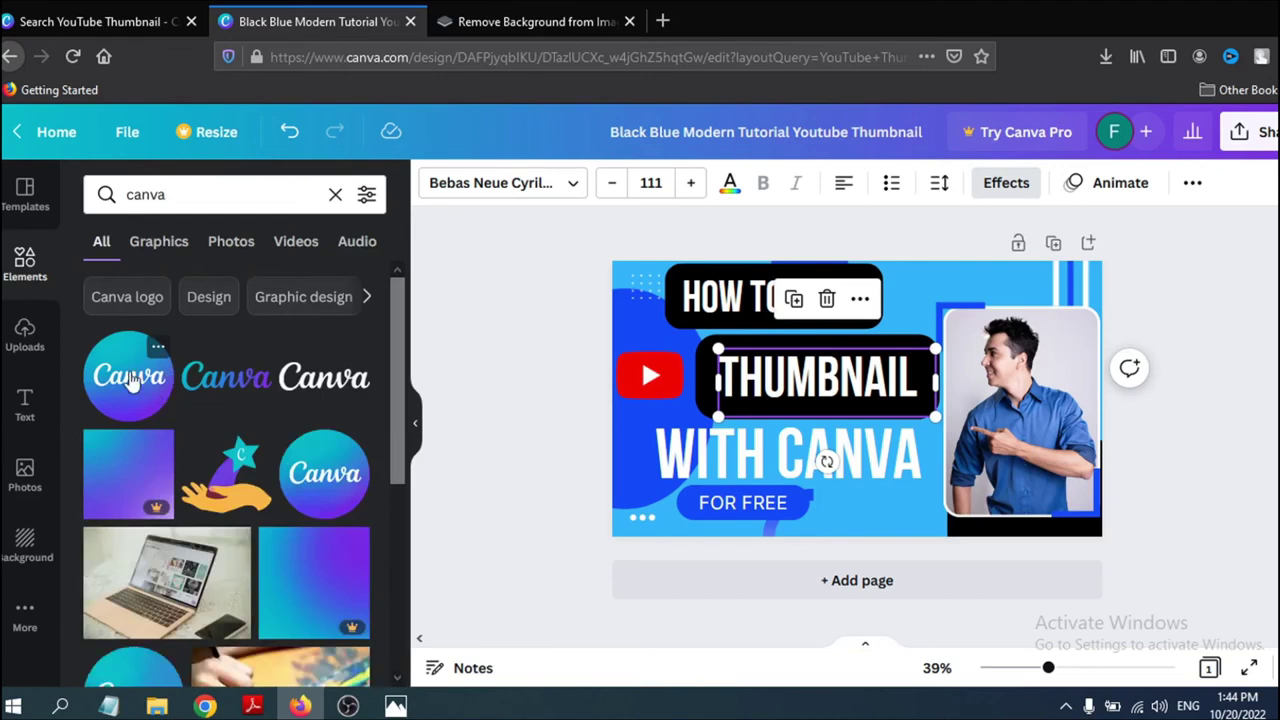
pyautogui.moveTo(181, 399); pyautogui.dragTo(980, 300)
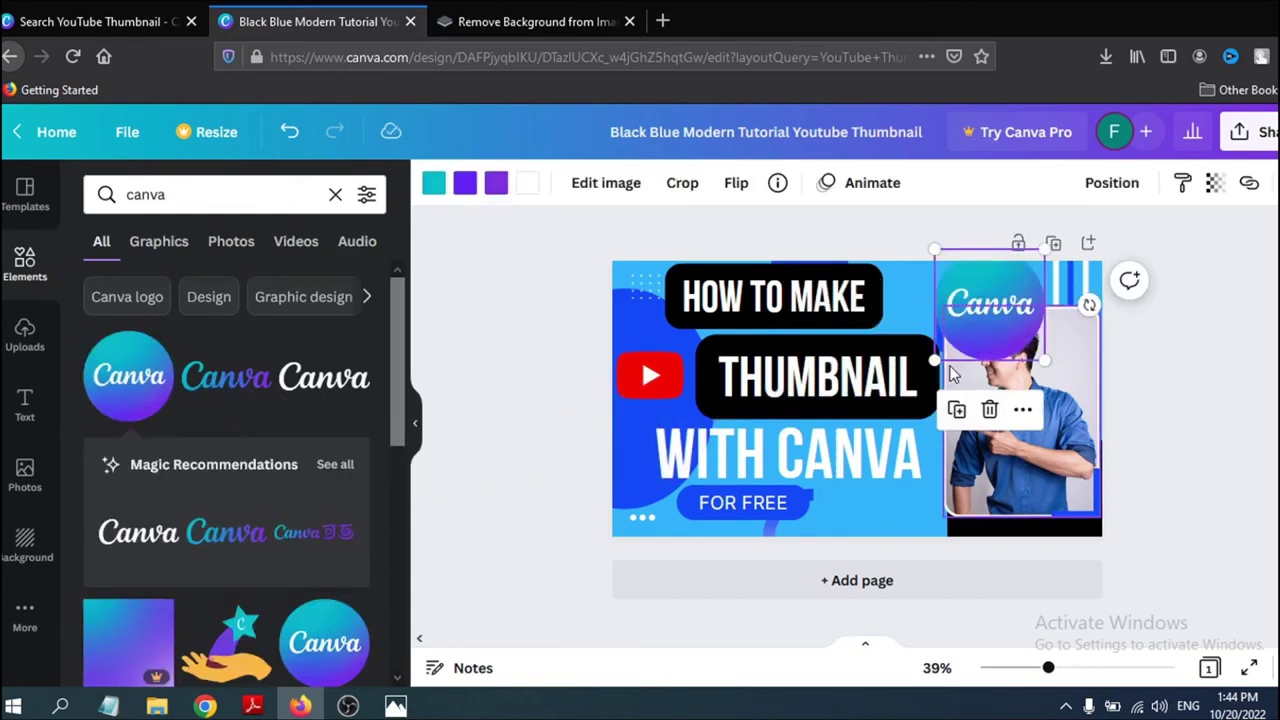
# Shrink the Canva logo, place it between "HOW TO MAKE" and the photo, and tilt it slightly counterclockwise
pyautogui.moveTo(934, 360); pyautogui.dragTo(955, 317)
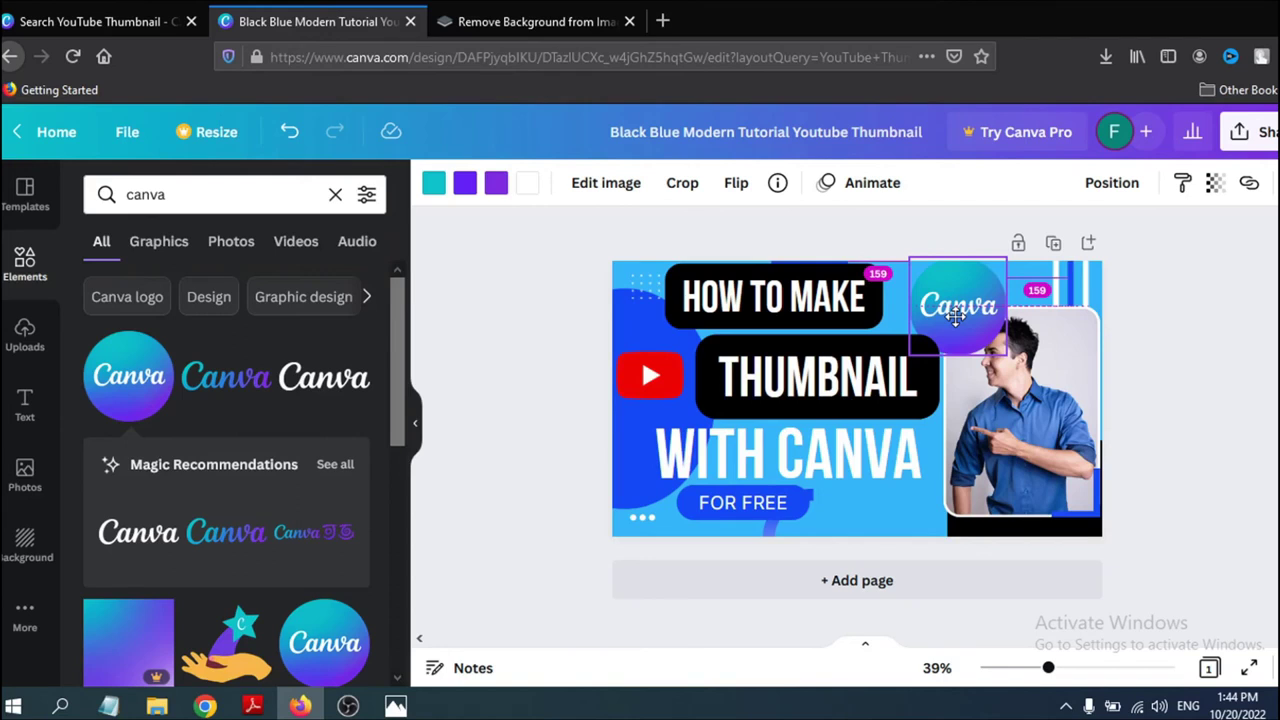
pyautogui.moveTo(955, 317); pyautogui.dragTo(947, 337)
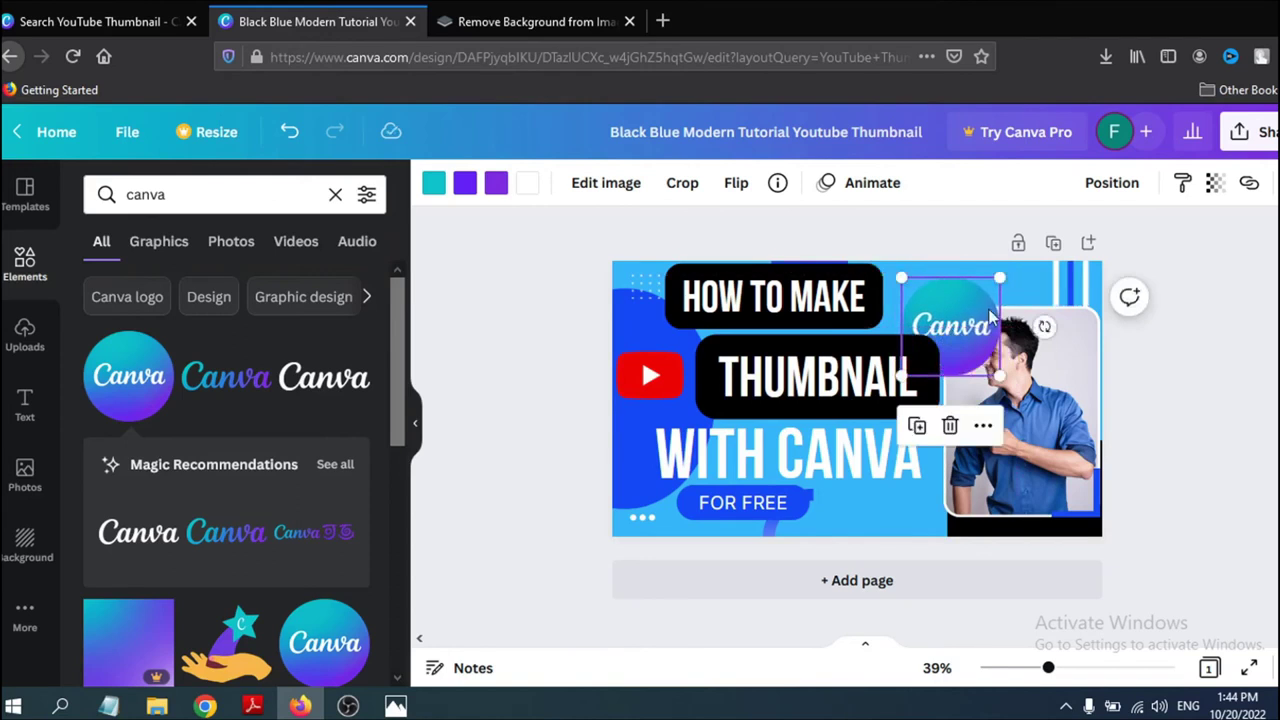
pyautogui.moveTo(1044, 326); pyautogui.dragTo(1041, 304)
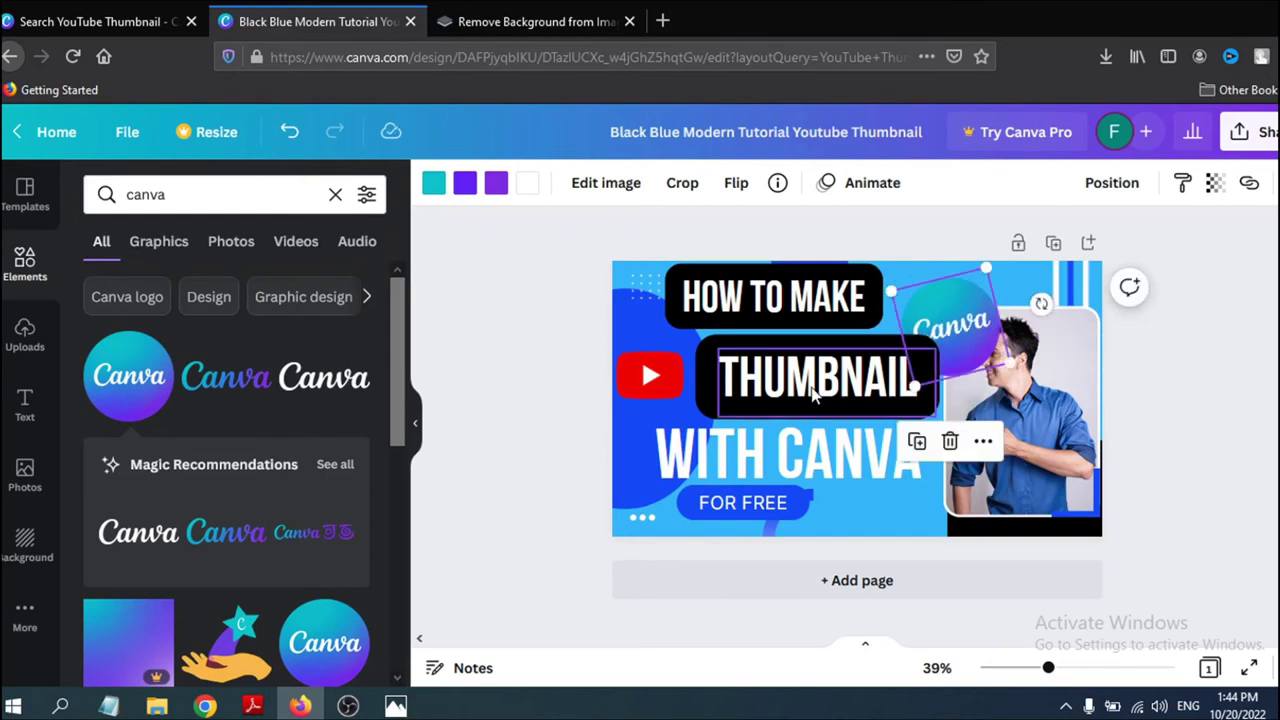
# Move "THUMBNAIL" slightly left and down, and set the spread of its Background effect to 36
pyautogui.click(813, 395)
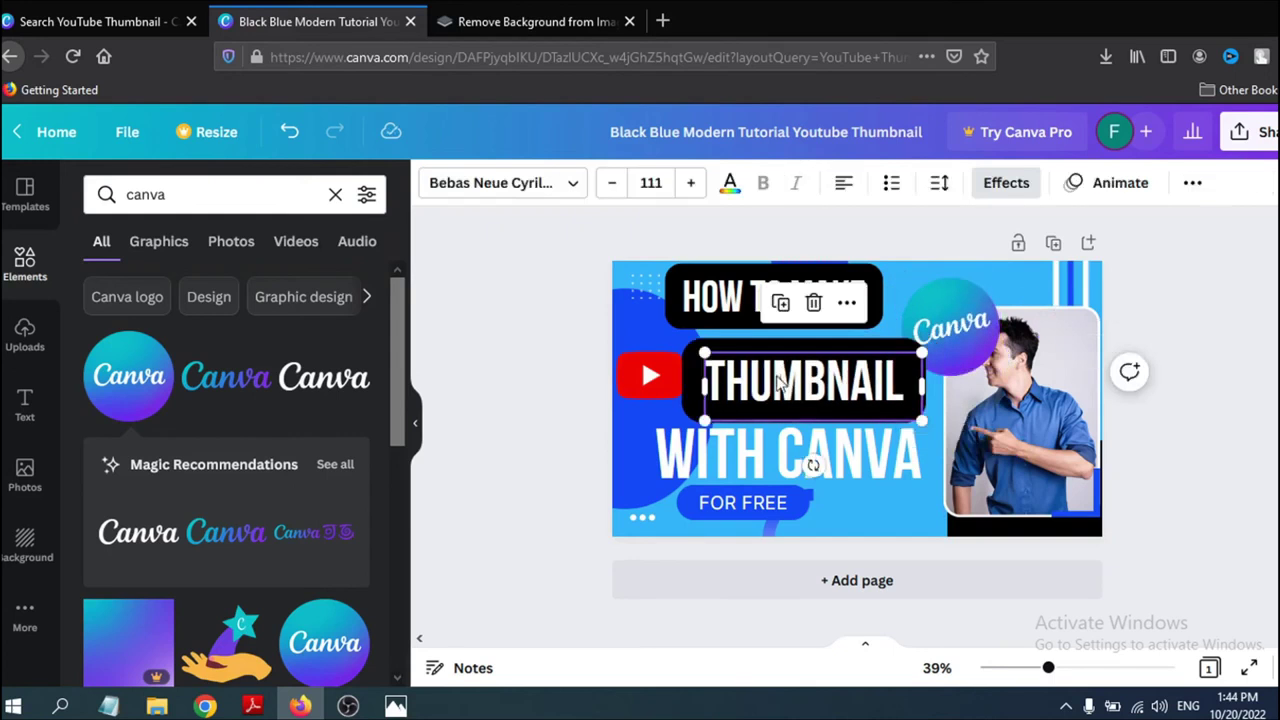
pyautogui.doubleClick(781, 380)
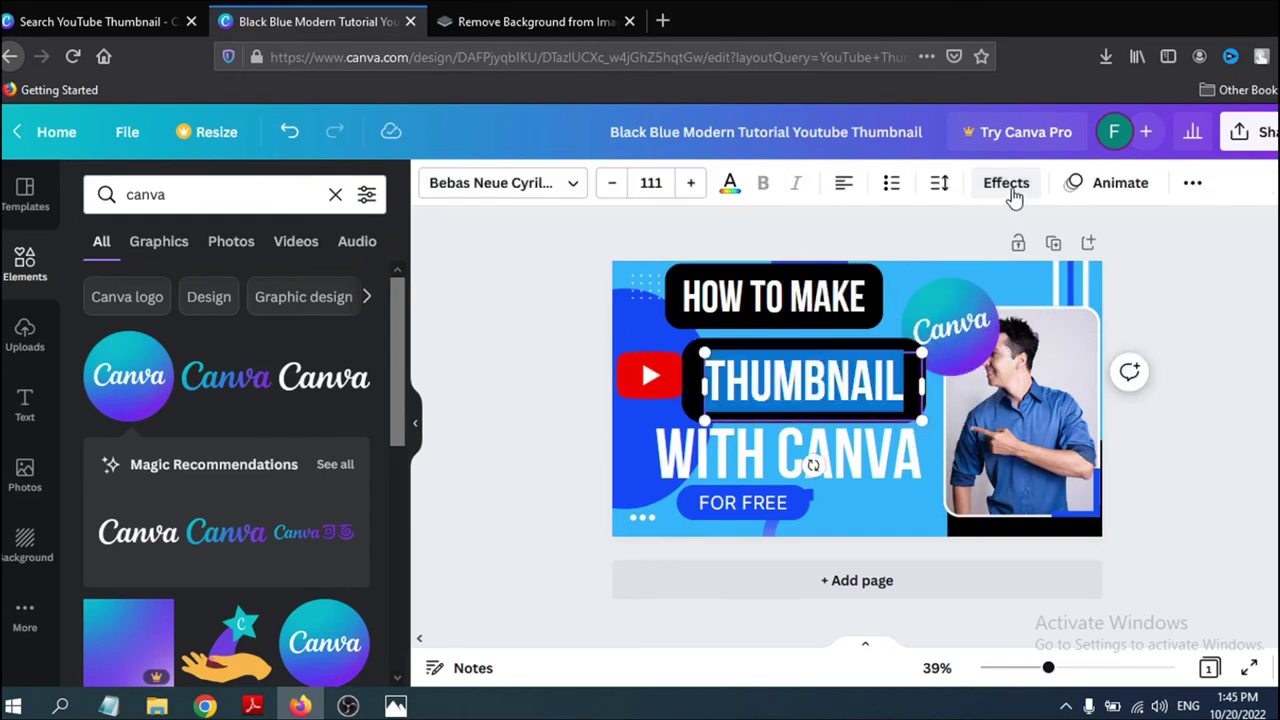
pyautogui.click(1002, 188)
pyautogui.scroll(-2, 311, 458)
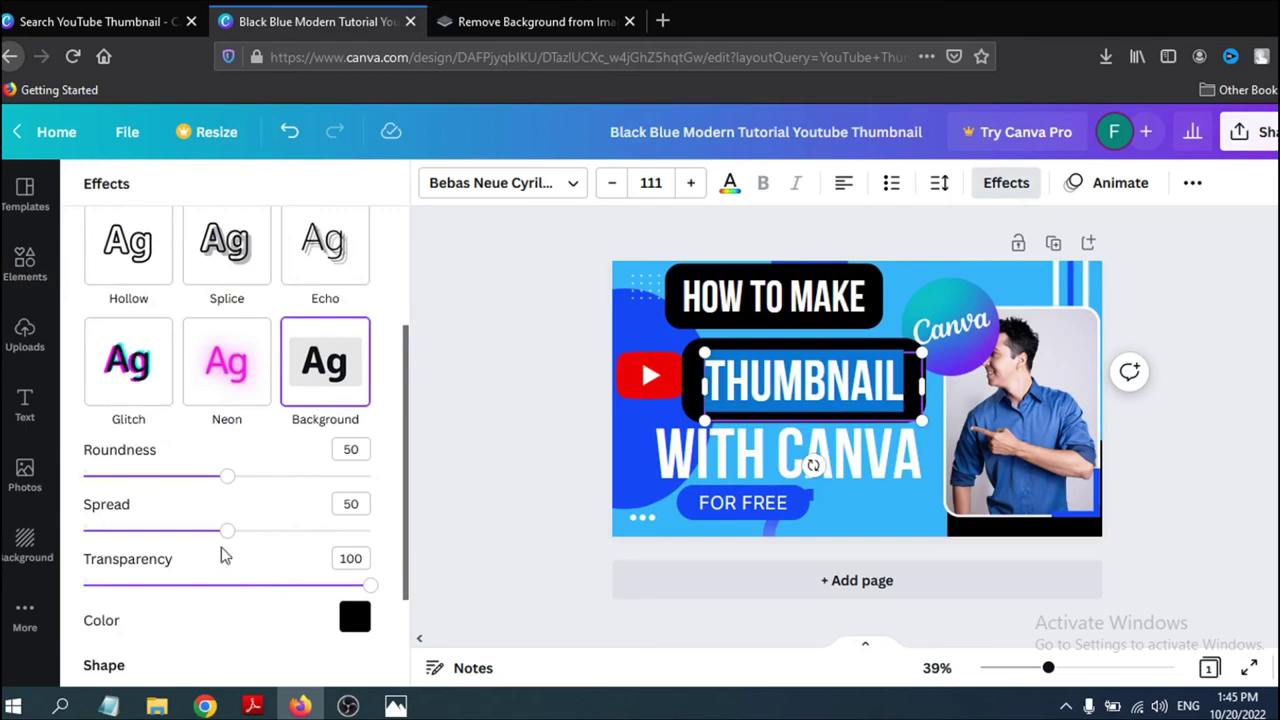
pyautogui.moveTo(228, 533); pyautogui.dragTo(189, 529)
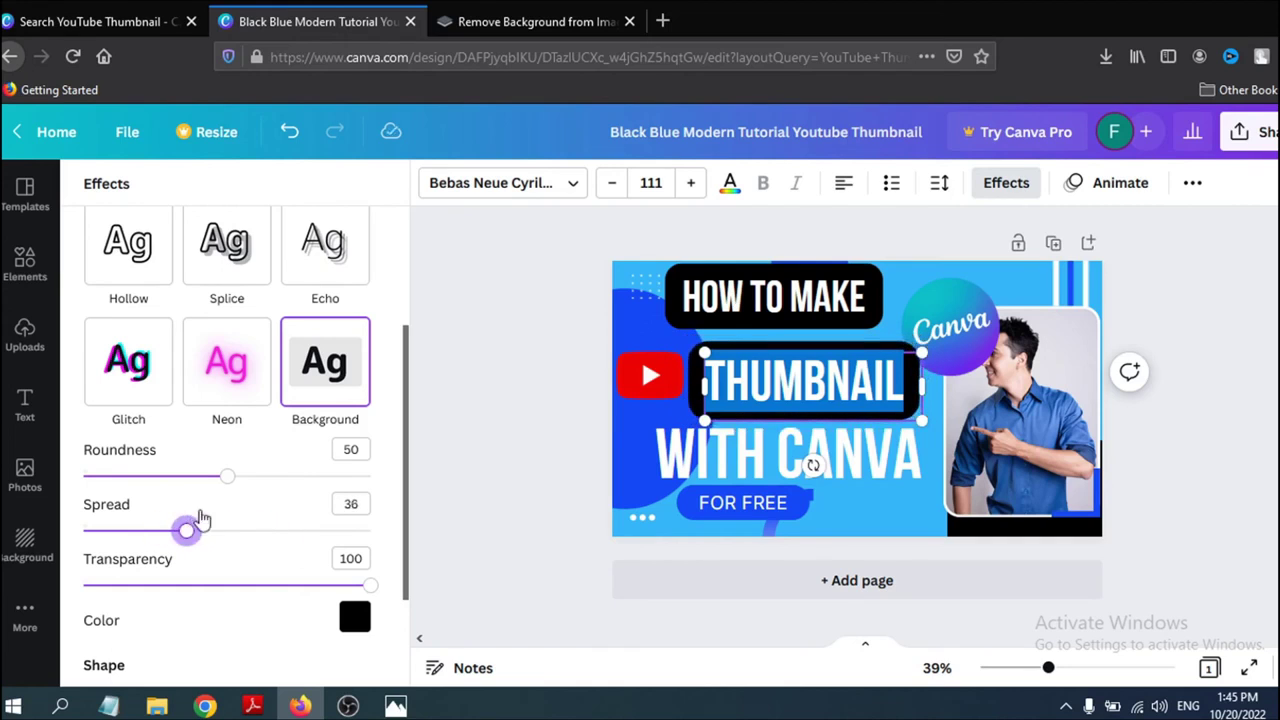
pyautogui.click(25, 265)
pyautogui.moveTo(532, 286); pyautogui.dragTo(718, 512)
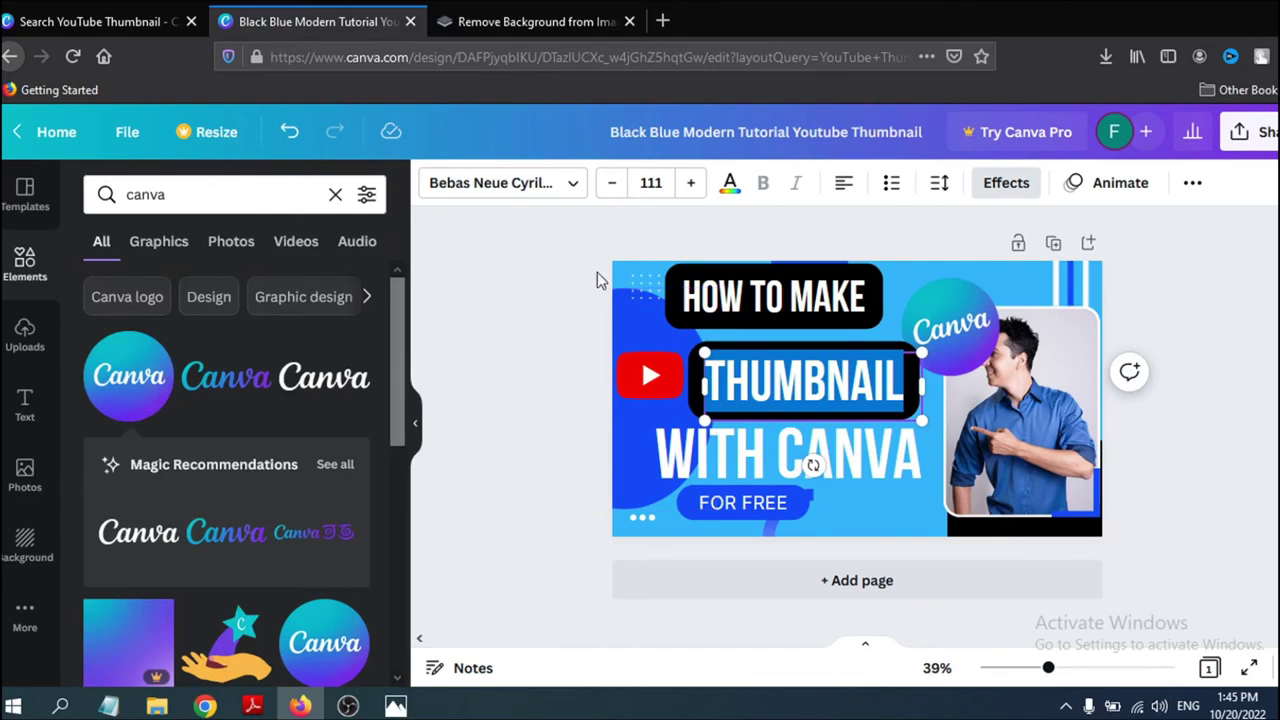
# Apply the Lift text effect to the "WITH CANVA" line with an intensity of 100
pyautogui.click(795, 465)
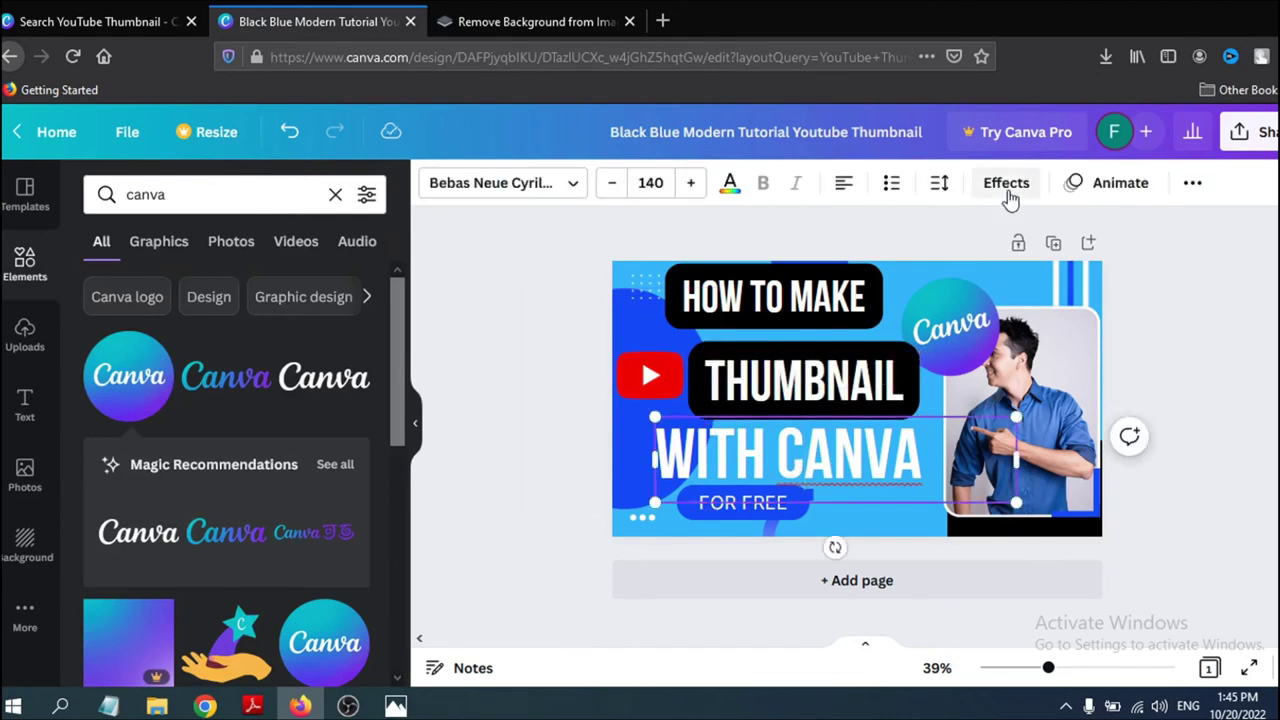
pyautogui.click(1006, 185)
pyautogui.scroll(-2, 263, 514)
pyautogui.scroll(2, 306, 420)
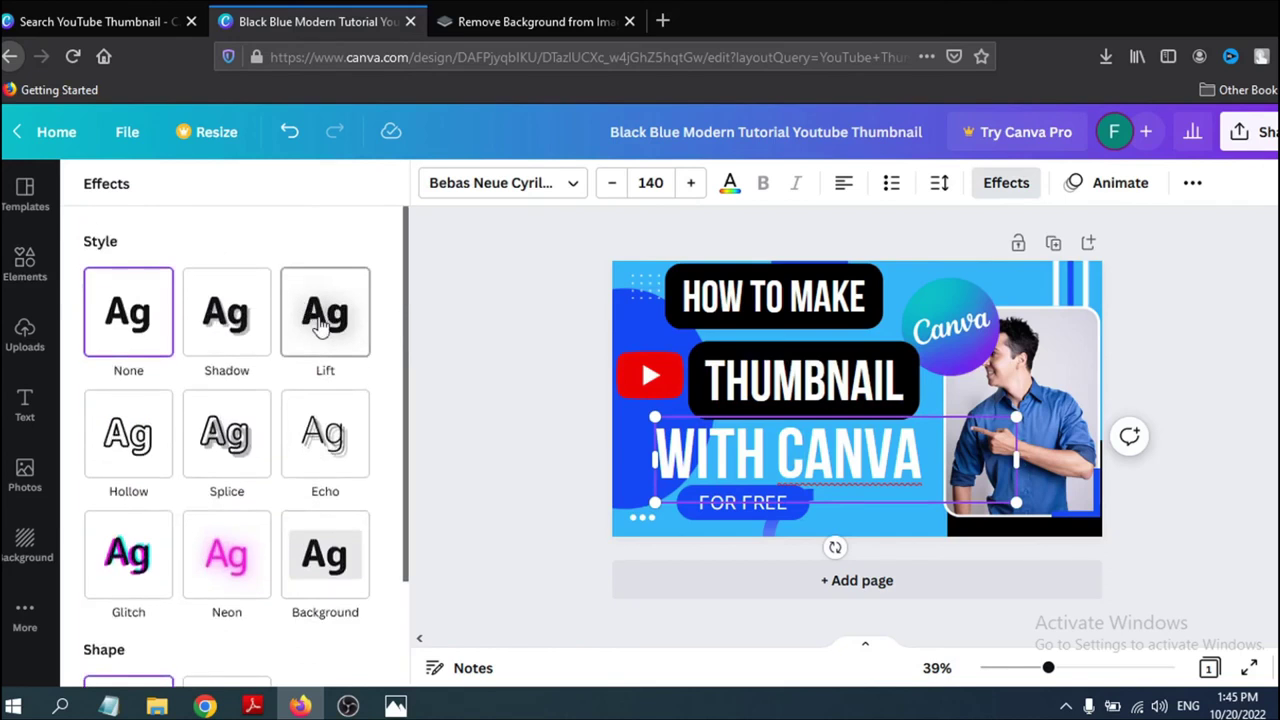
pyautogui.click(320, 330)
pyautogui.moveTo(228, 435); pyautogui.dragTo(413, 441)
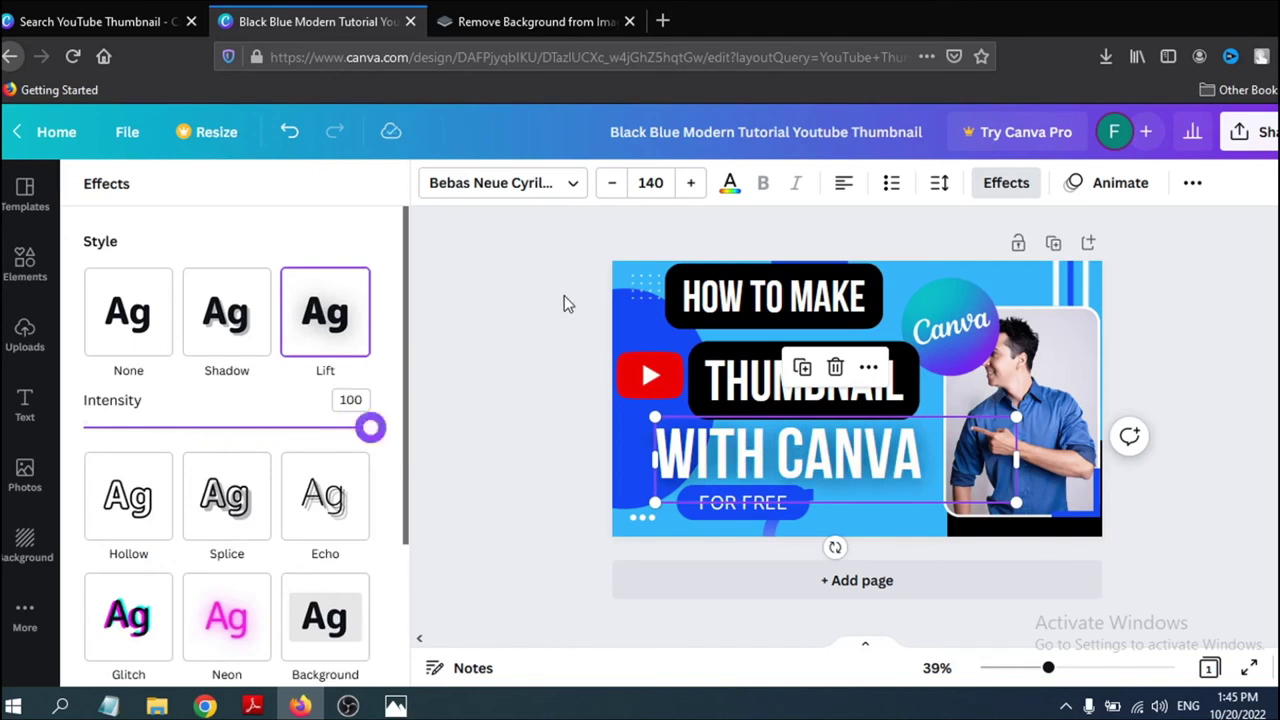
pyautogui.click(1189, 367)
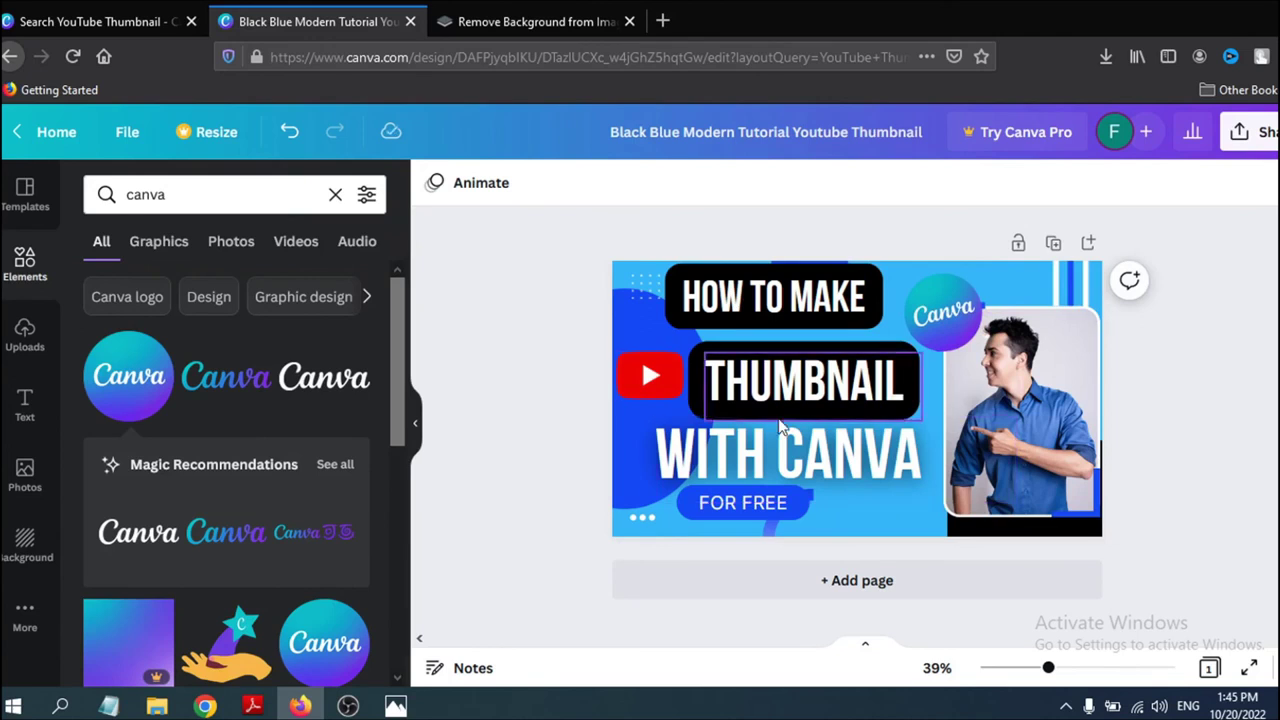
pyautogui.moveTo(718, 510); pyautogui.dragTo(650, 312)
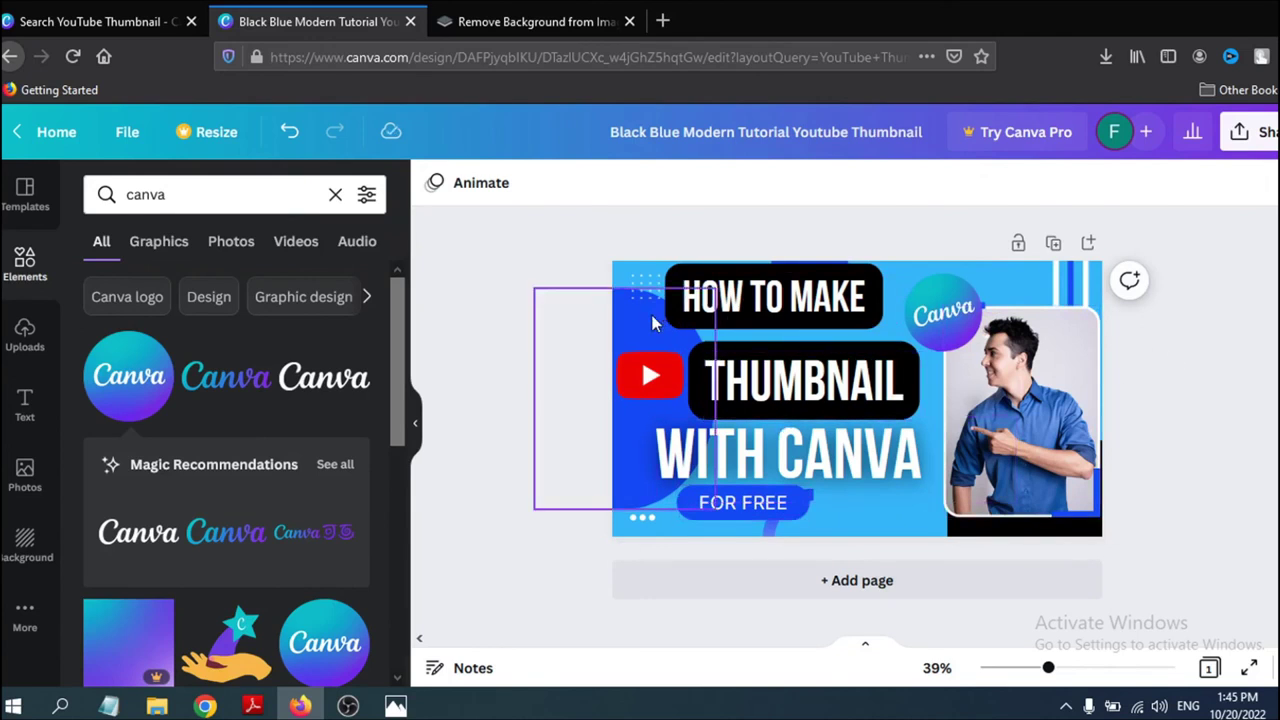
pyautogui.moveTo(652, 315); pyautogui.dragTo(652, 315)
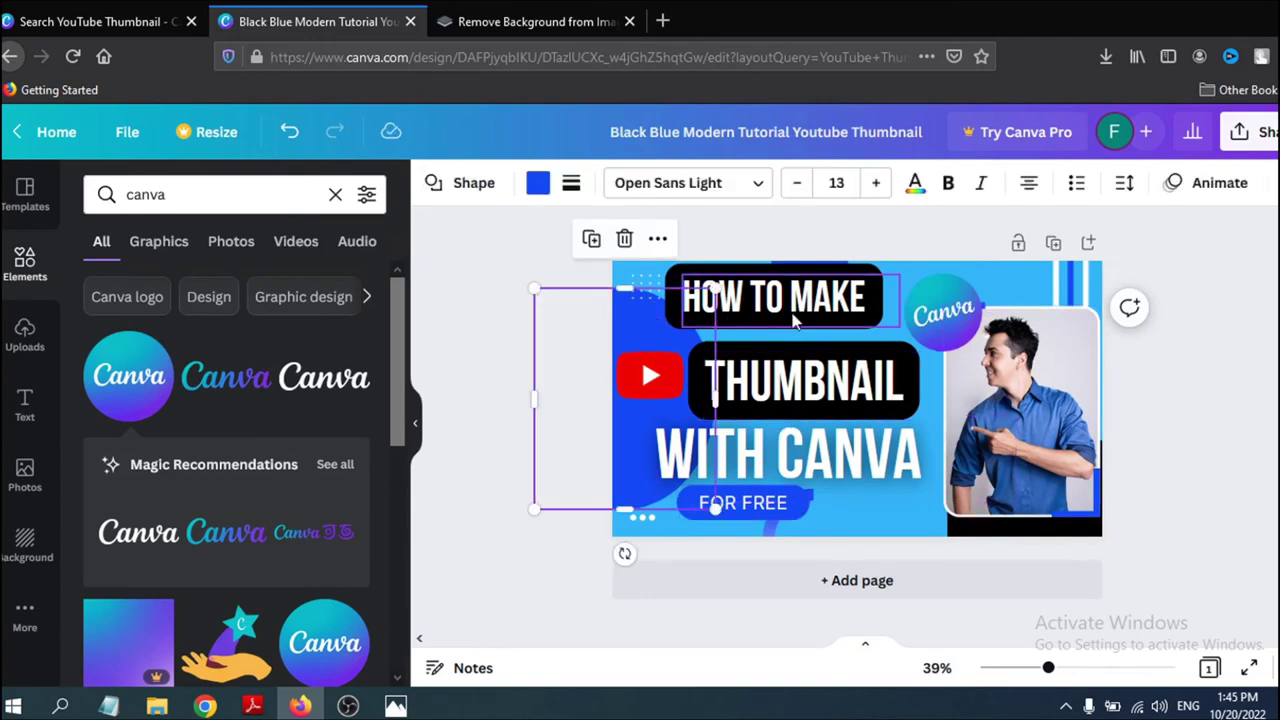
pyautogui.click(770, 298)
pyautogui.click(1053, 354)
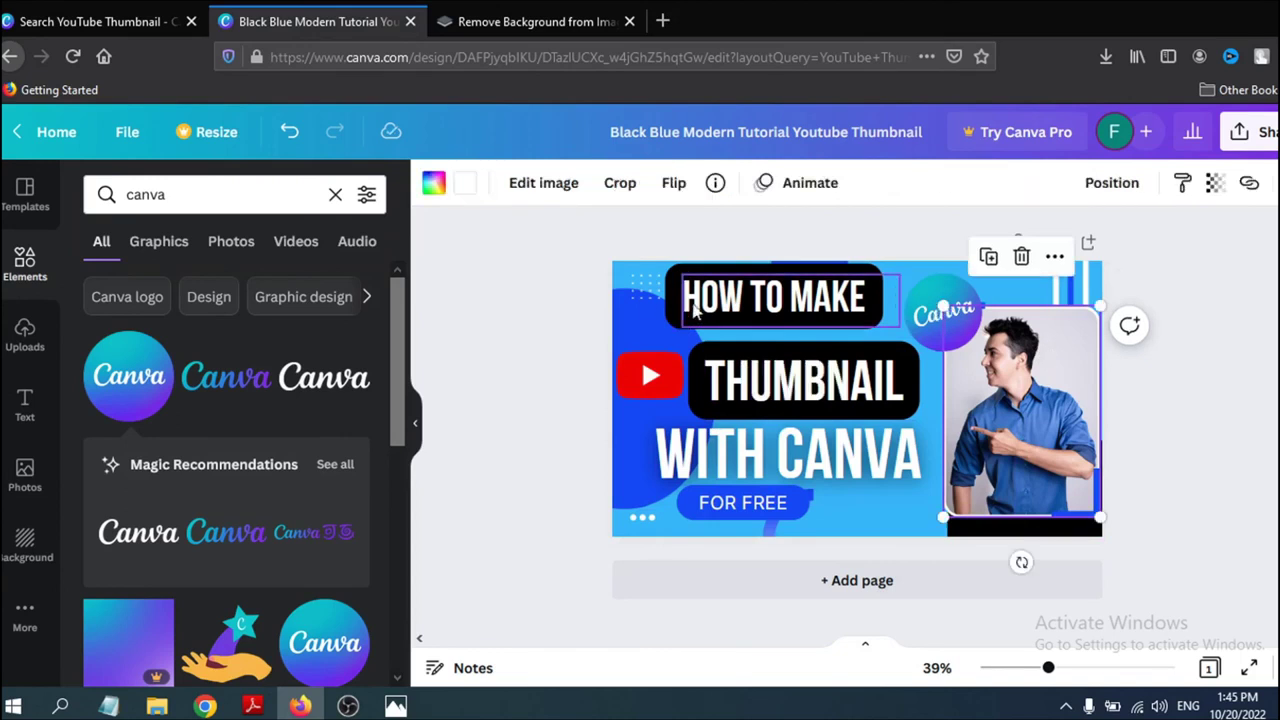
pyautogui.click(660, 380)
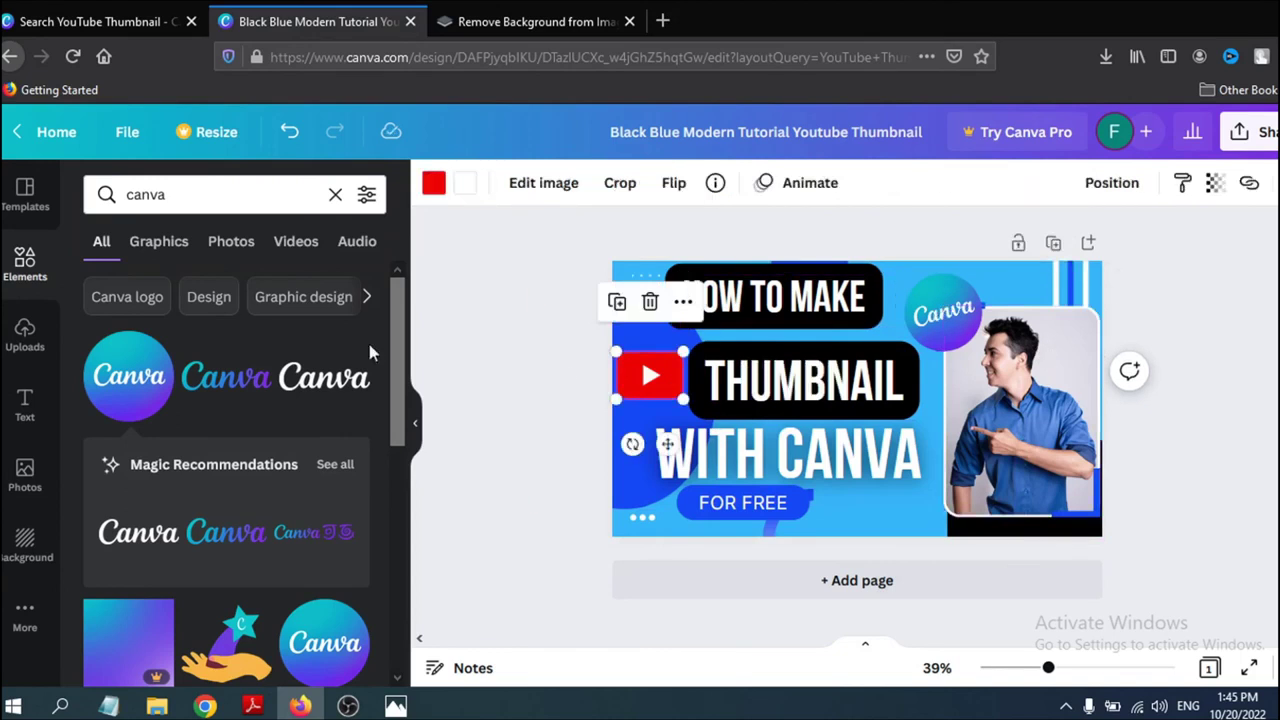
pyautogui.click(24, 335)
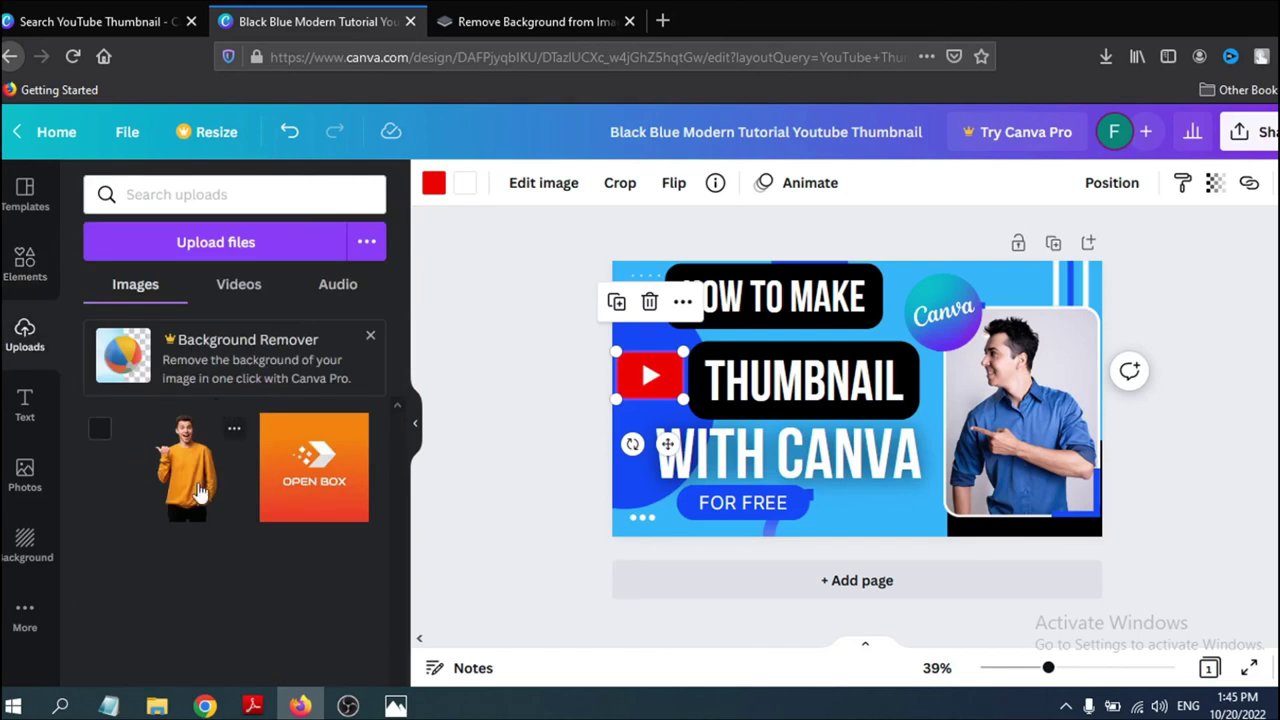
pyautogui.click(1160, 272)
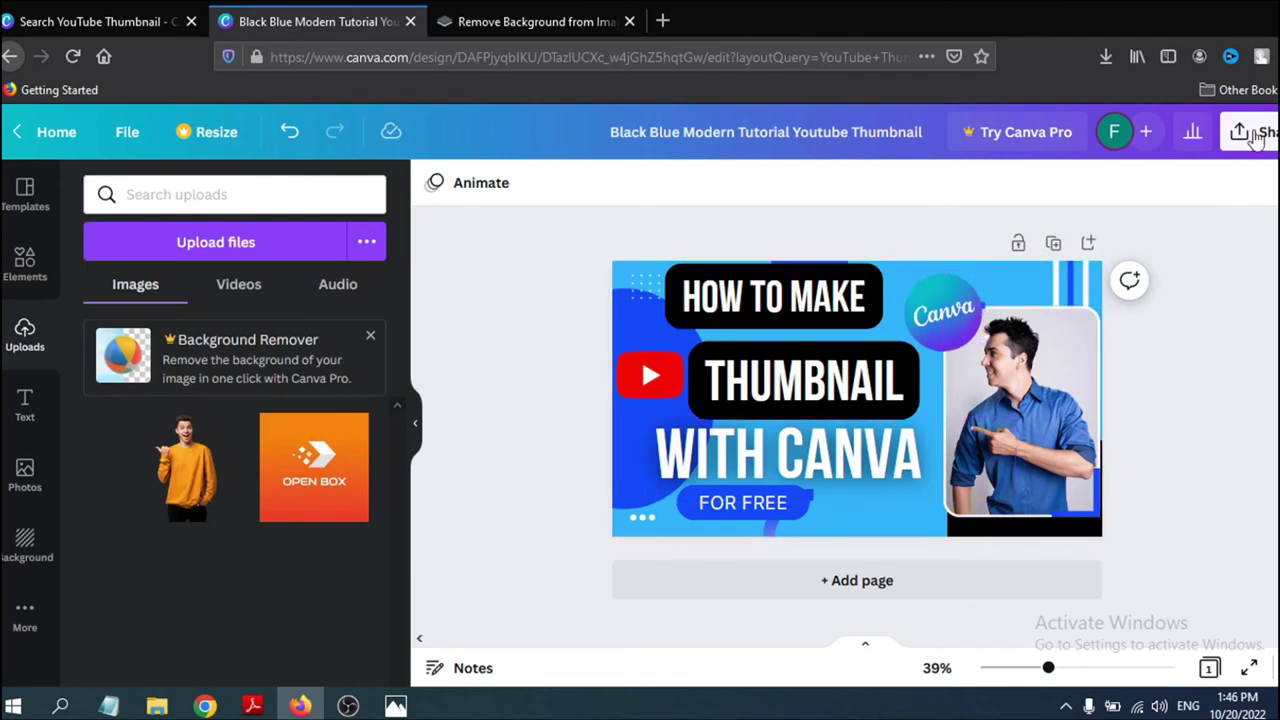
# Download the finished thumbnail to the computer as a PNG image at 1,280 × 720 px
pyautogui.click(1256, 135)
pyautogui.scroll(-2, 1031, 346)
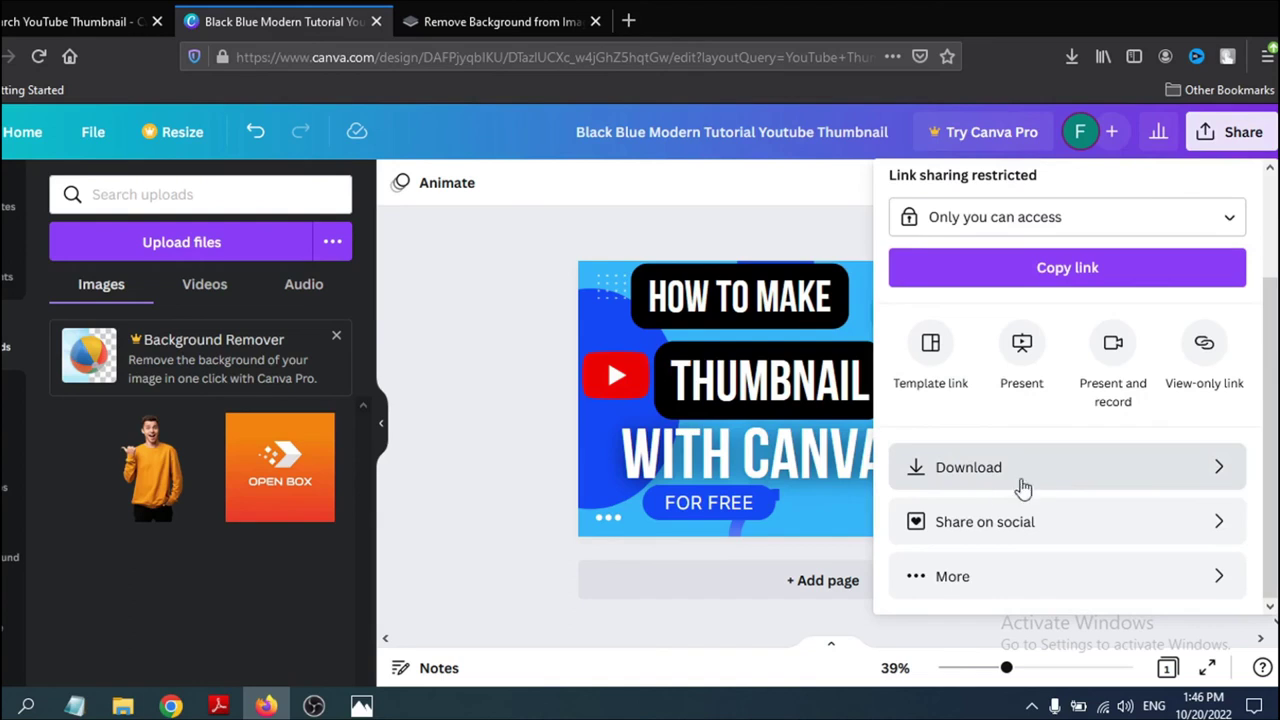
pyautogui.click(1067, 485)
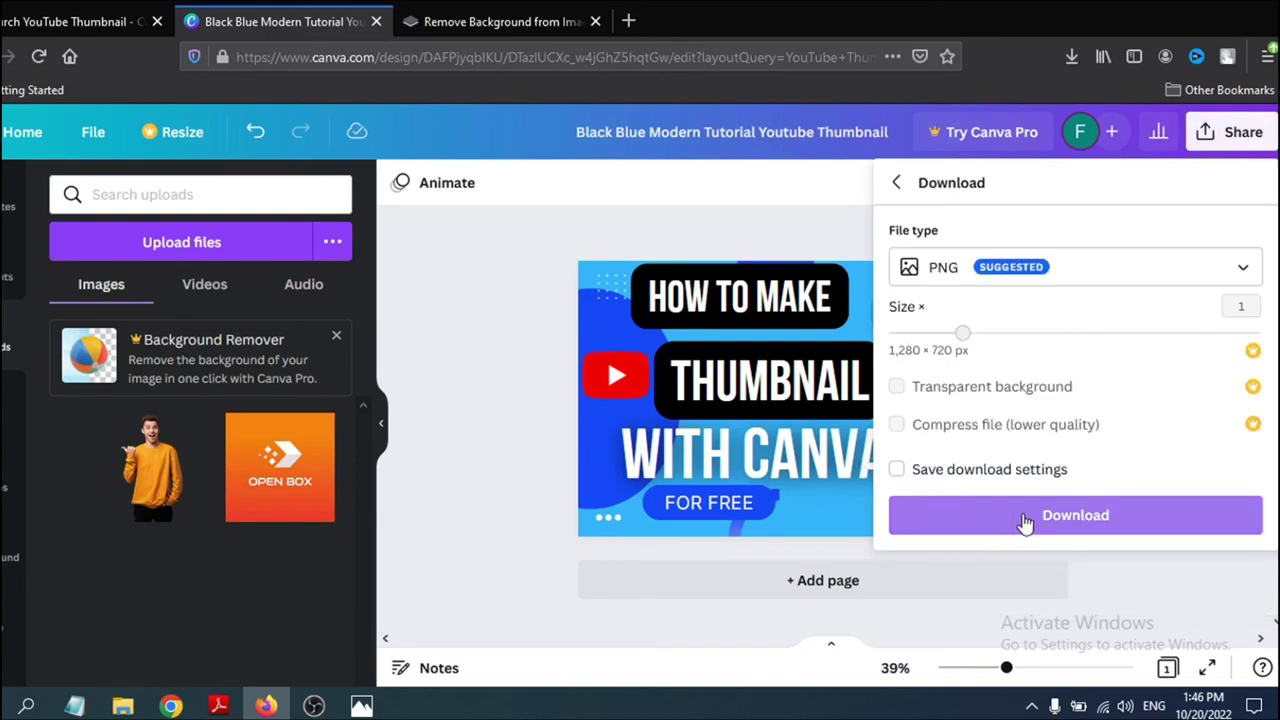
pyautogui.click(1030, 522)
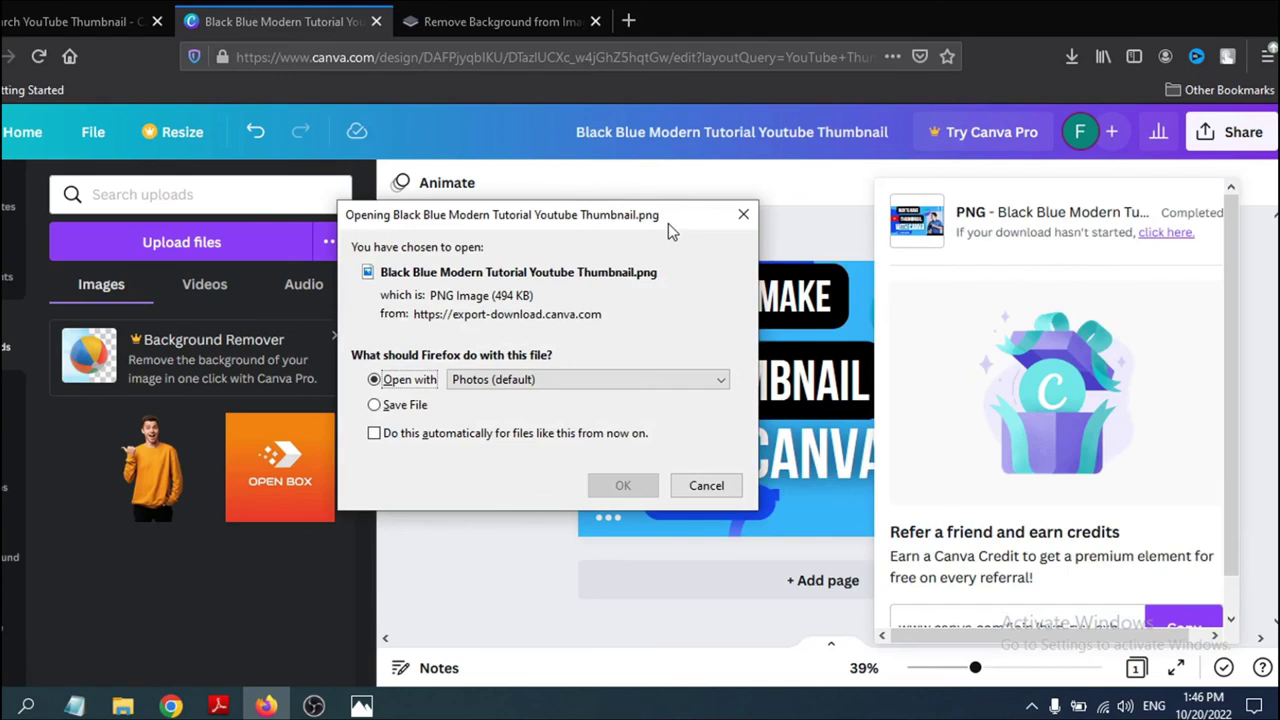
pyautogui.click(623, 486)
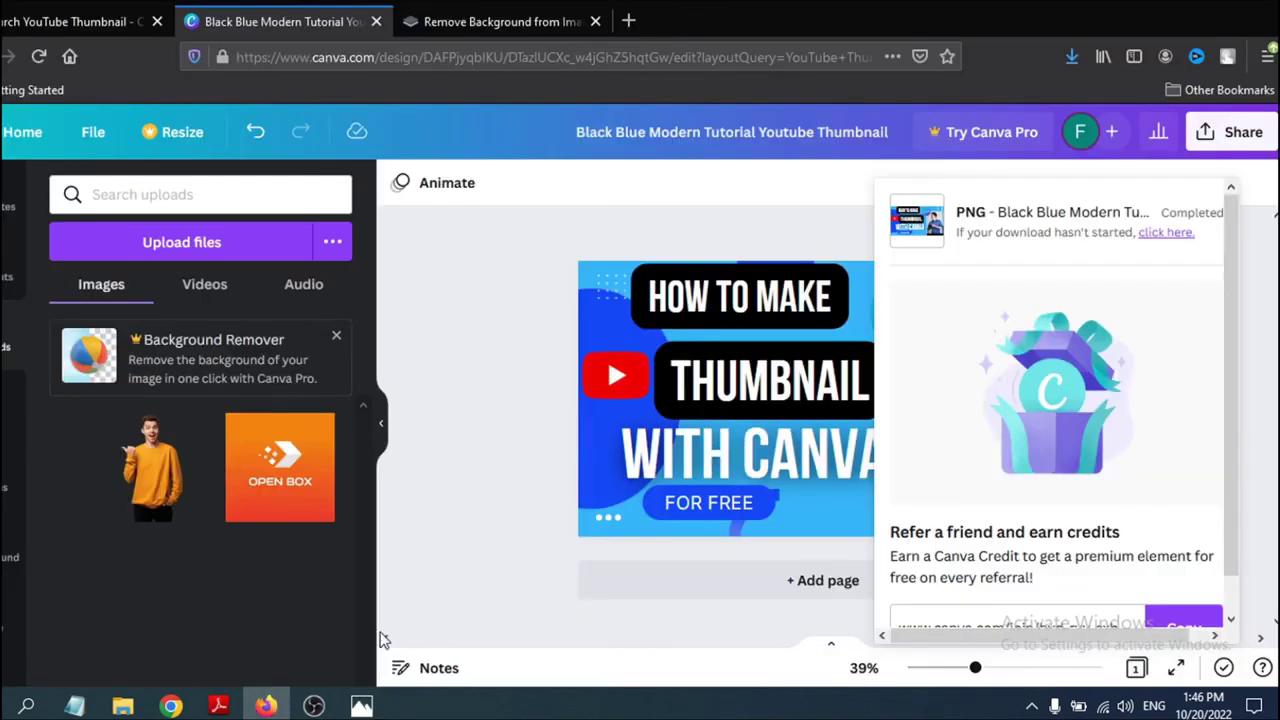
pyautogui.click(266, 706)
pyautogui.click(588, 234)
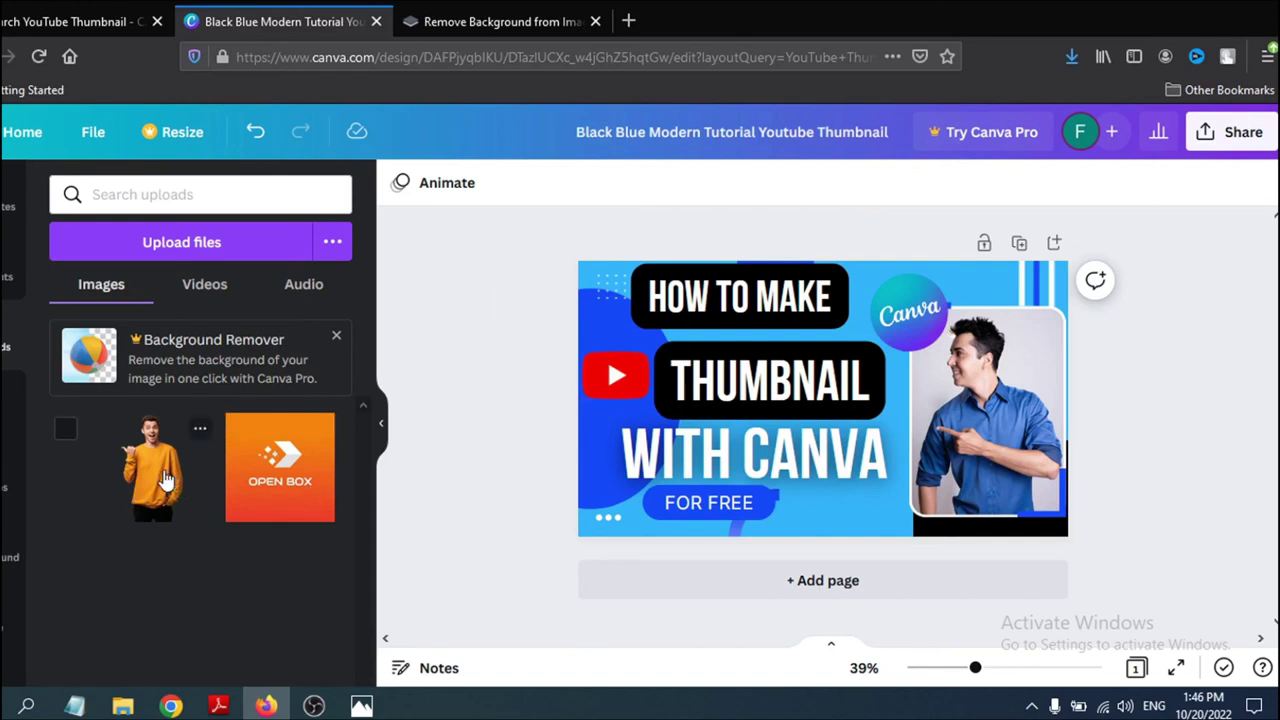
# Switch to the open remove.bg page and examine its image upload area for removing photo backgrounds
pyautogui.click(485, 22)
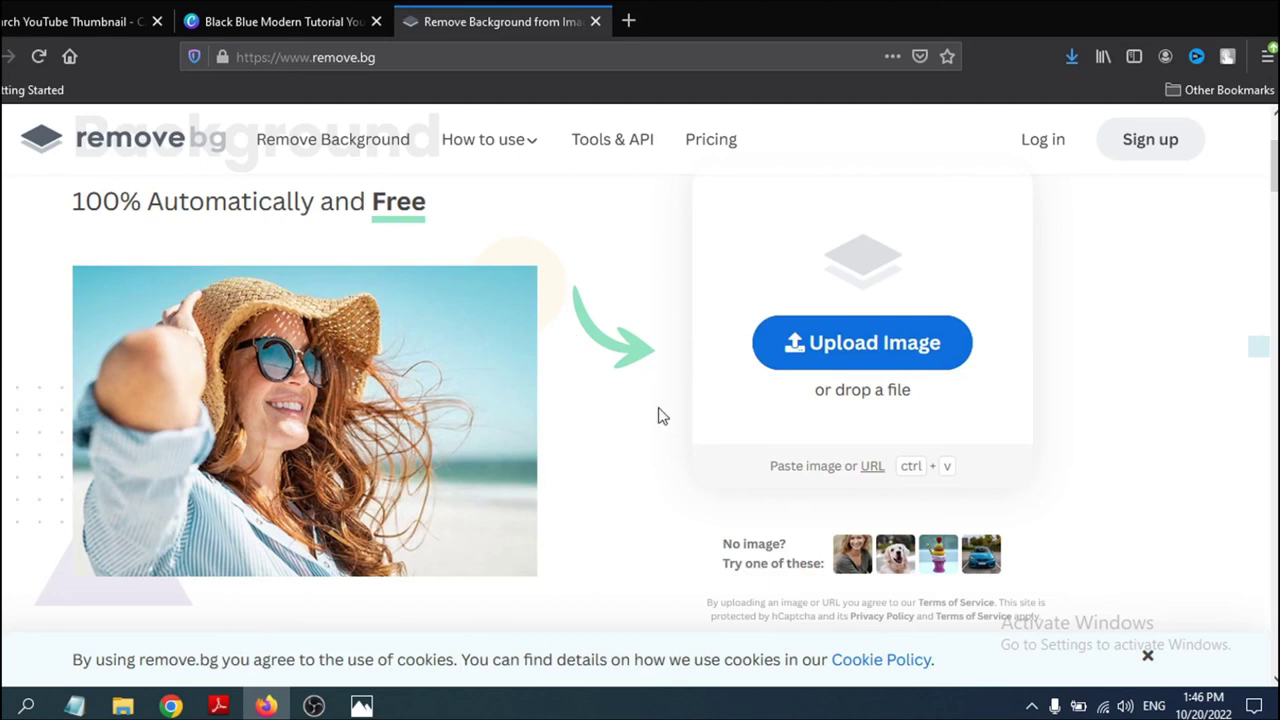
pyautogui.scroll(-2, 658, 416)
pyautogui.scroll(4, 640, 390)
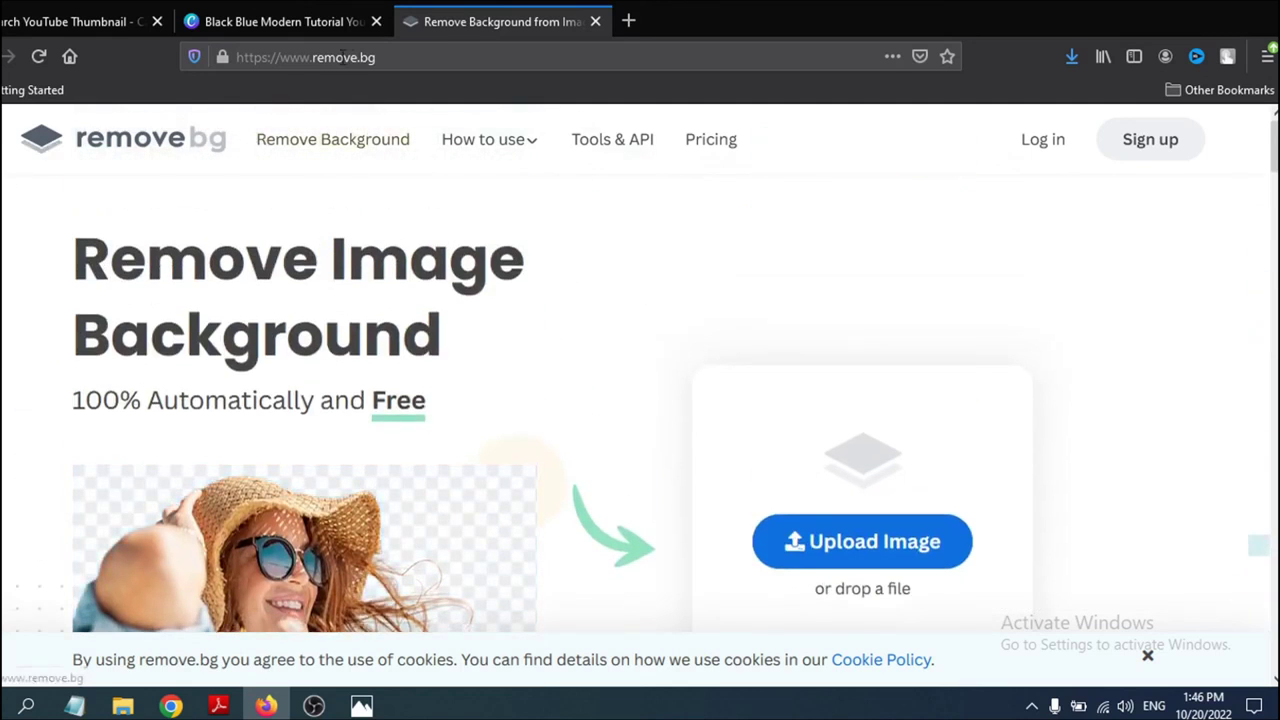
pyautogui.scroll(-4, 705, 449)
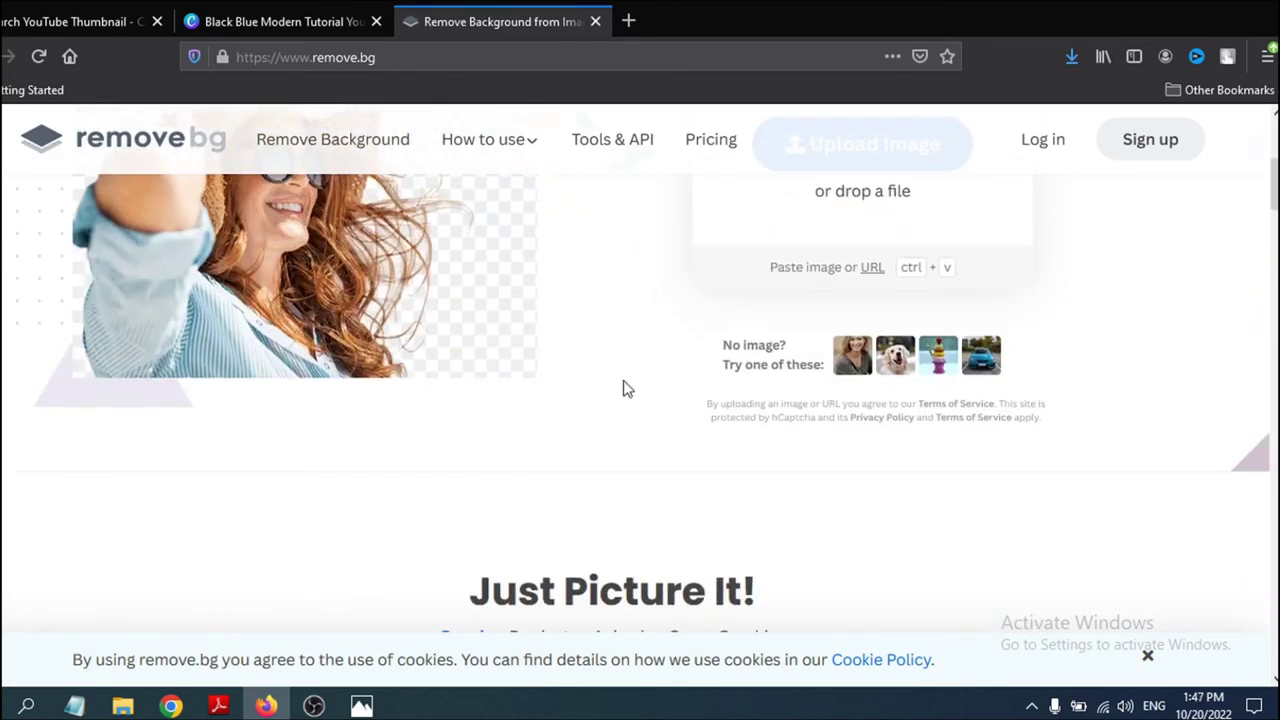
pyautogui.scroll(2, 623, 389)
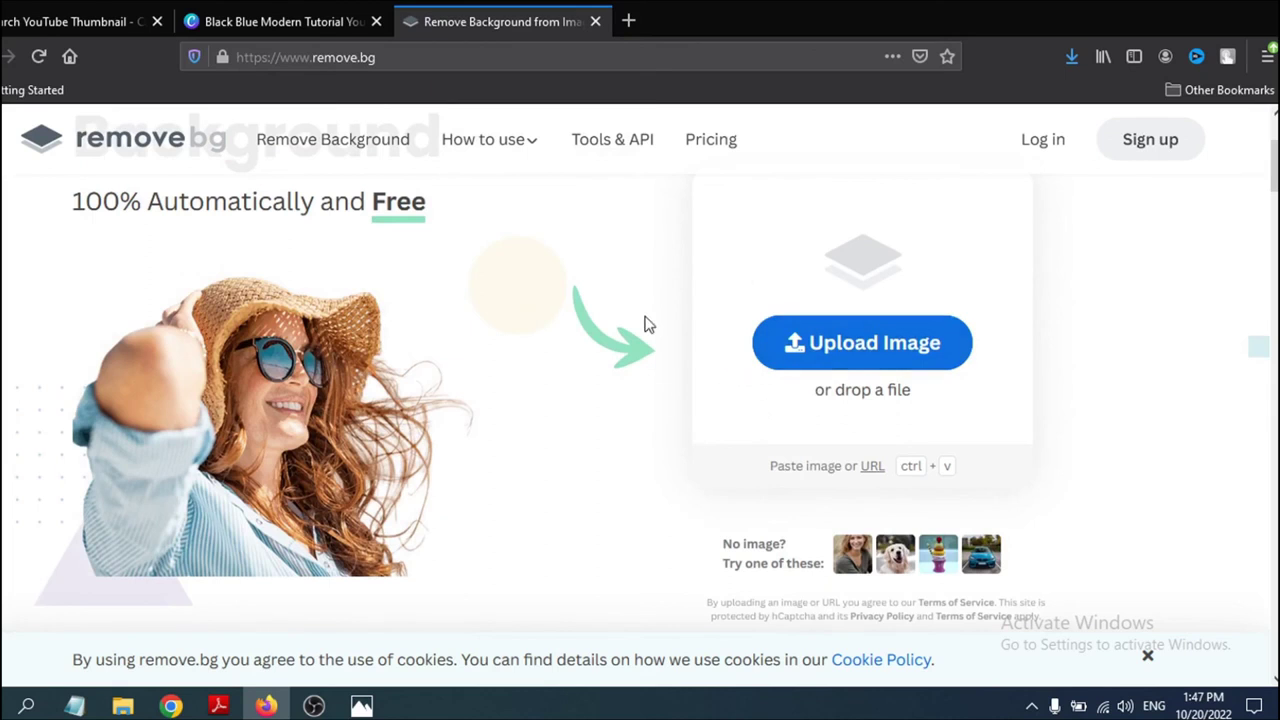
# Return to the Canva thumbnail design and display the YouTube thumbnail templates
pyautogui.click(280, 21)
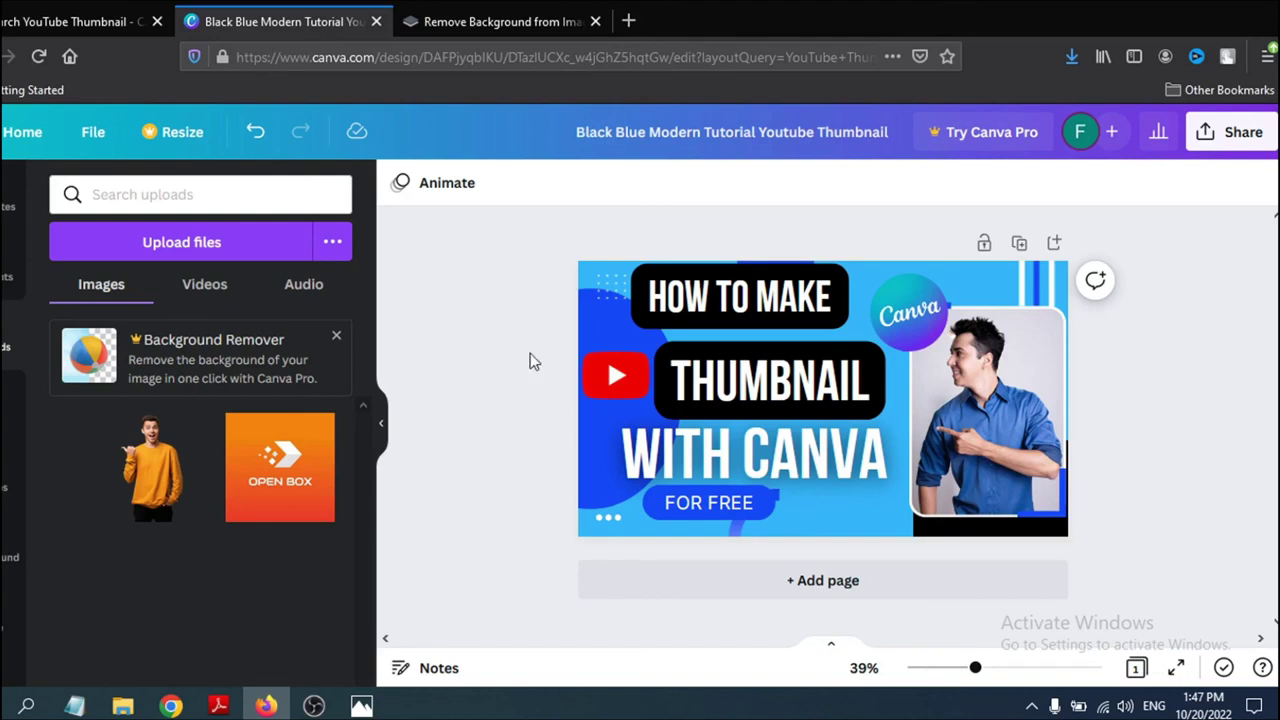
pyautogui.click(8, 200)
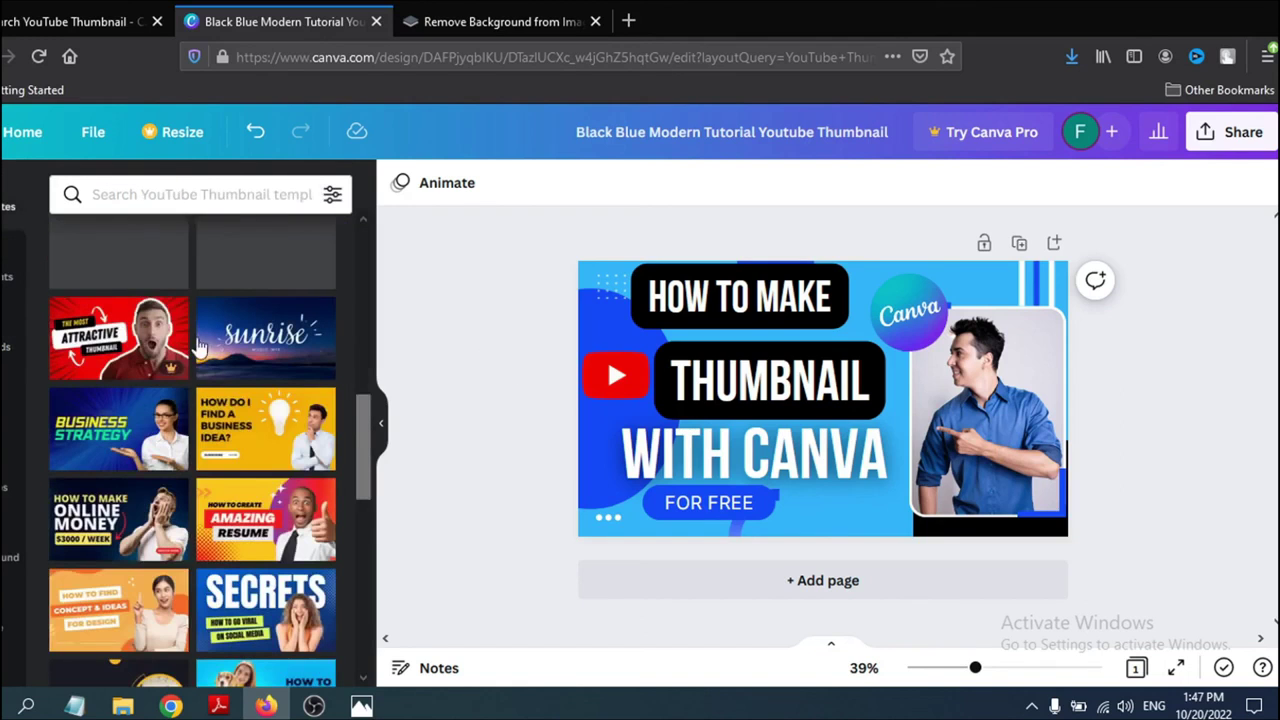